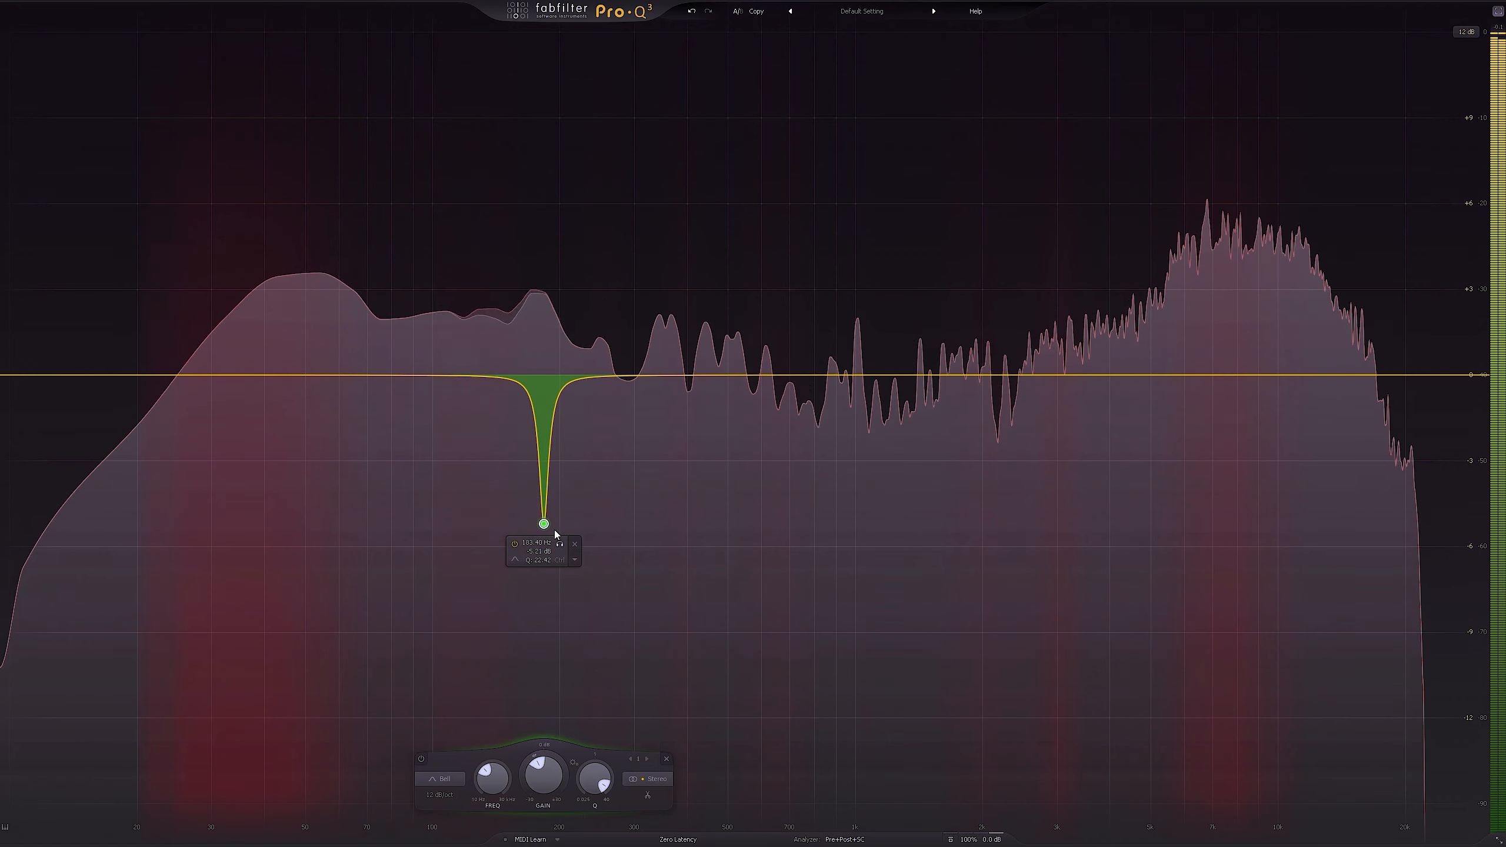
# Try pulling cuts out of the EQ curve at about 1.3 kHz and around 3 kHz
pyautogui.scroll(-2, 707, 675)
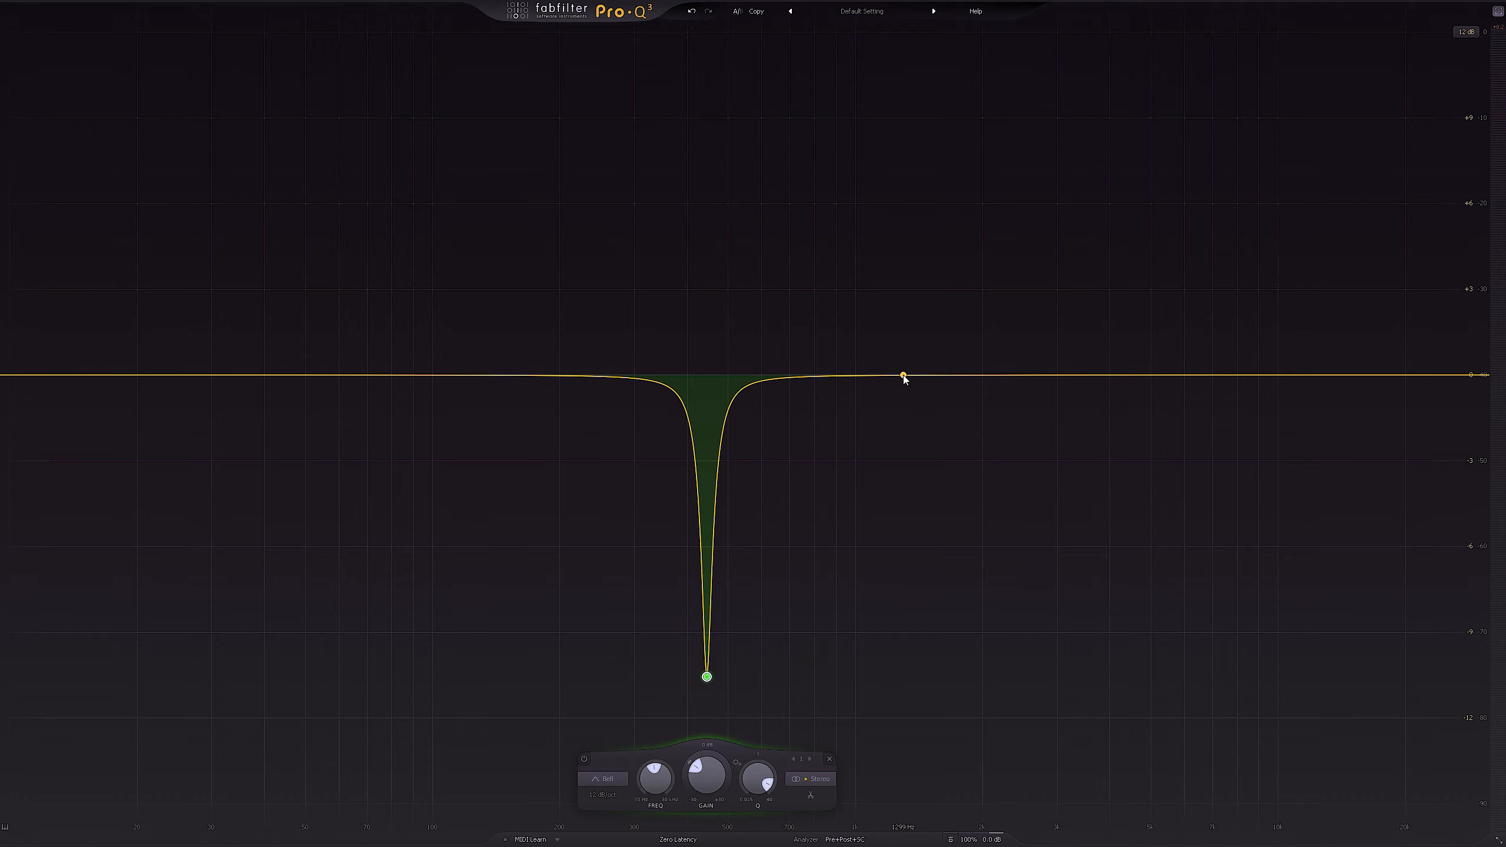
pyautogui.moveTo(904, 374); pyautogui.dragTo(916, 467)
pyautogui.moveTo(1069, 412); pyautogui.dragTo(1075, 447)
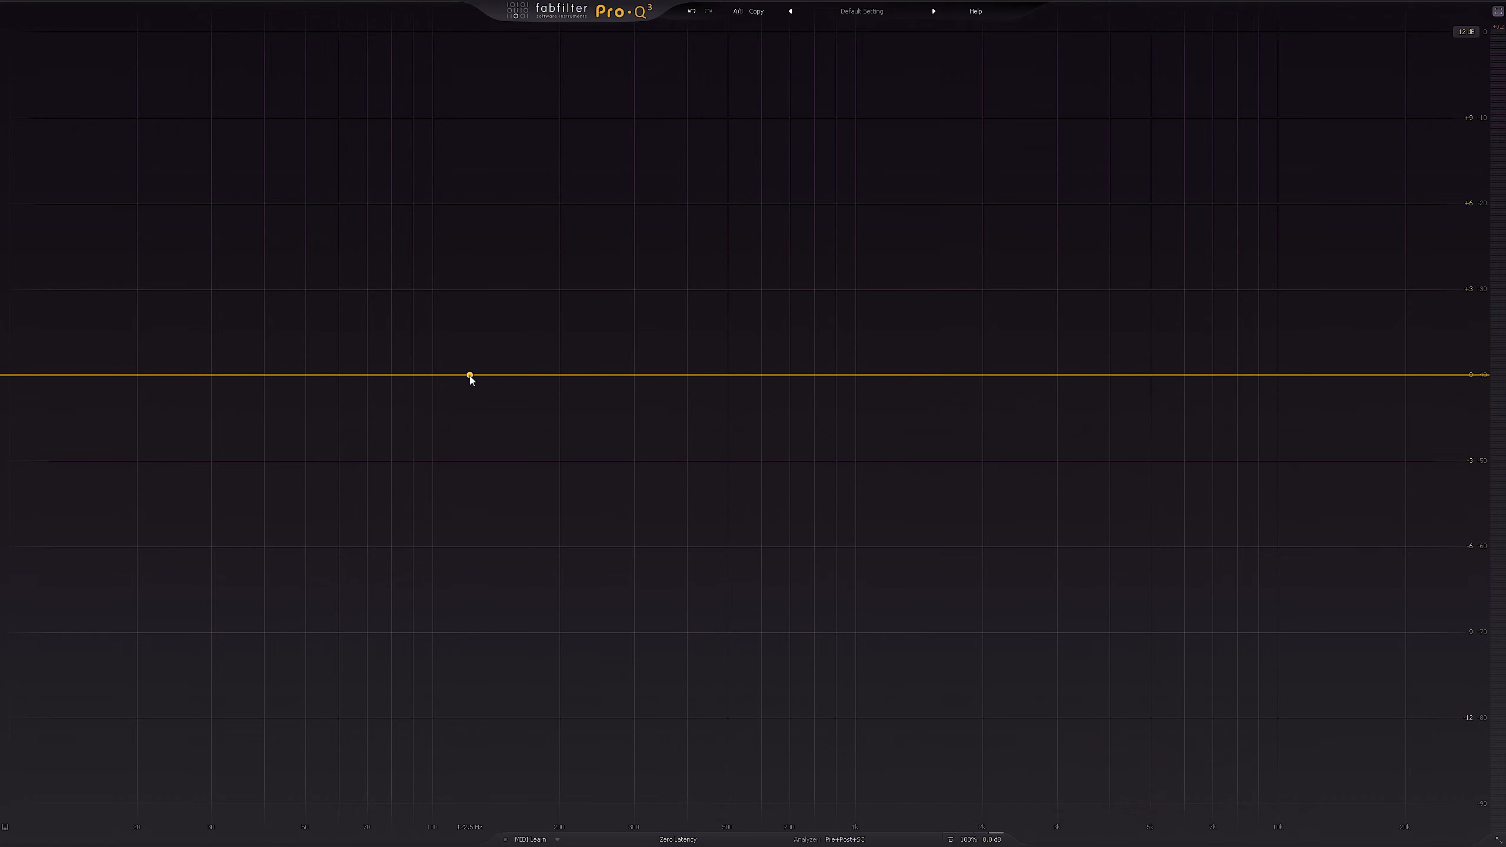
# Add a bell cut of about 1.52 dB near 90 Hz and shift it to 115.62 Hz while soloed
pyautogui.moveTo(413, 374); pyautogui.dragTo(413, 419)
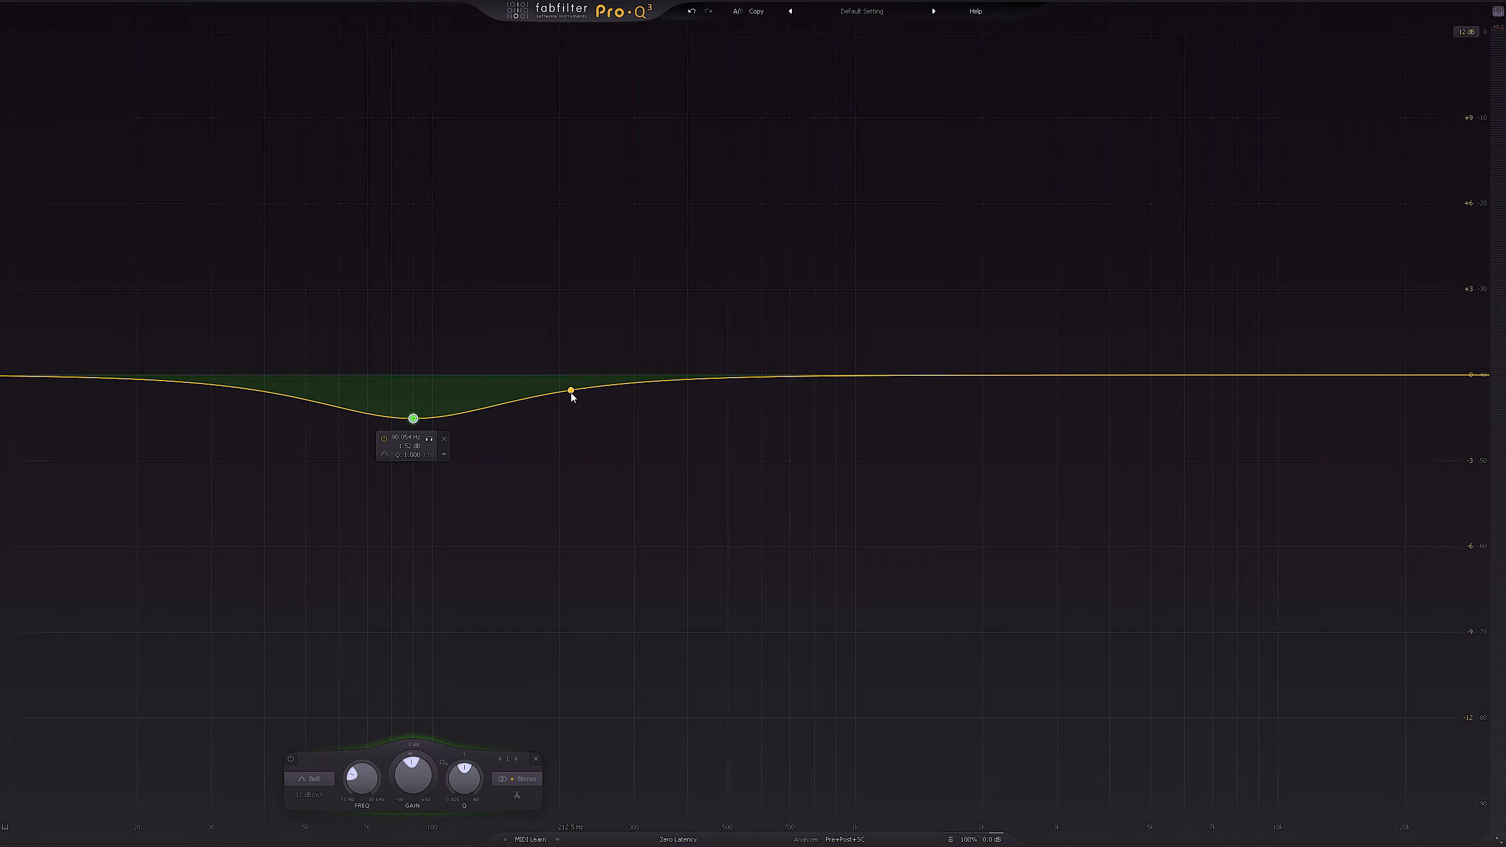
pyautogui.click(429, 439)
pyautogui.moveTo(428, 442); pyautogui.dragTo(476, 520)
# Vary the bell cut's bandwidth during playback and narrow it to a Q of 40
pyautogui.scroll(-5, 421, 422)
pyautogui.scroll(2, 421, 422)
pyautogui.press('space')
pyautogui.scroll(20, 894, 420)
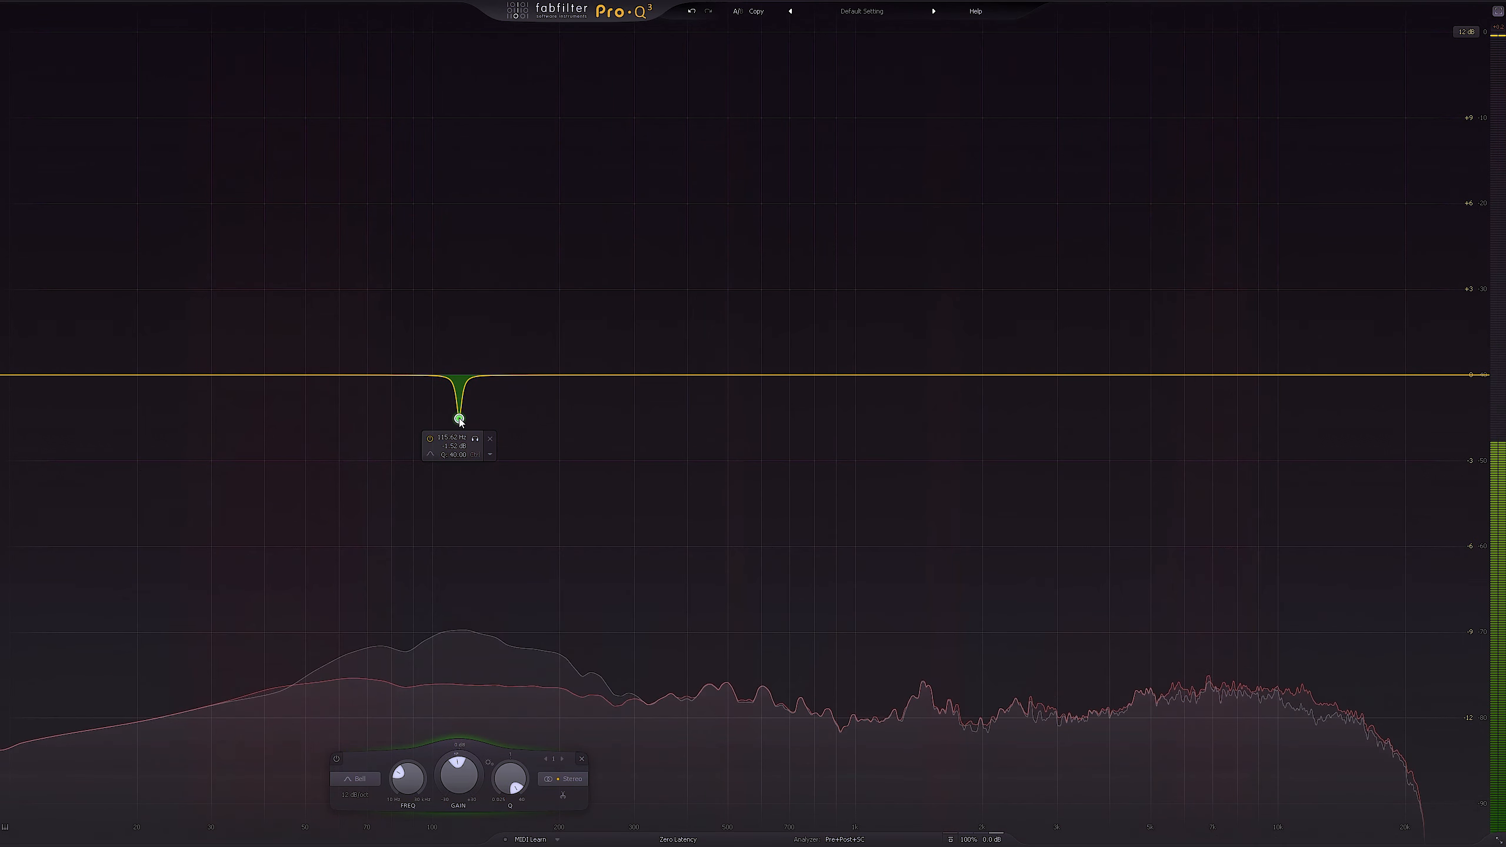
# Change the 115.62 Hz band's filter shape to Low Cut
pyautogui.rightClick(460, 420)
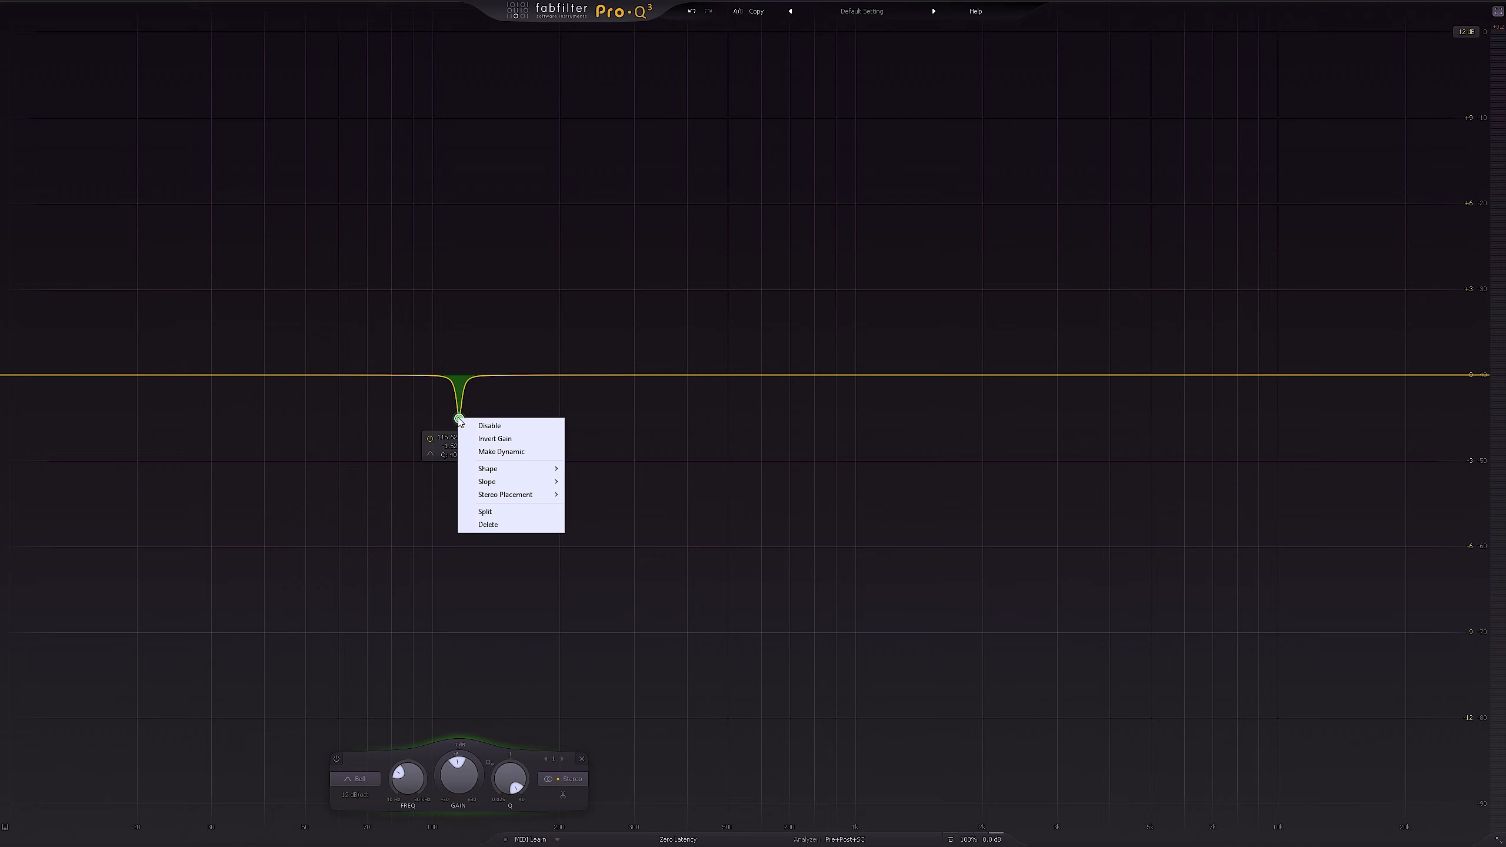
pyautogui.moveTo(492, 470)
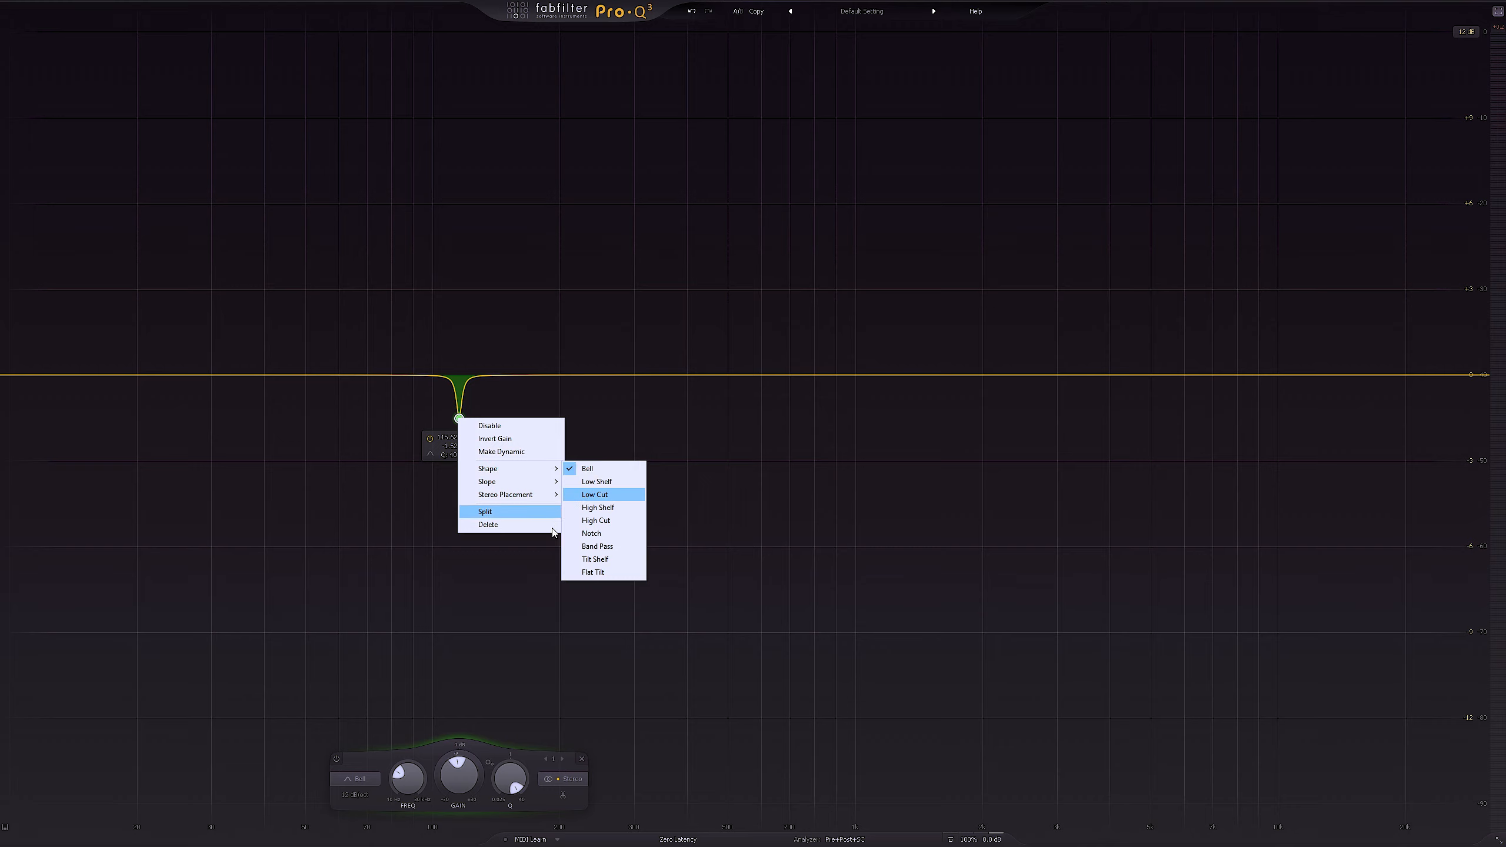
pyautogui.click(362, 763)
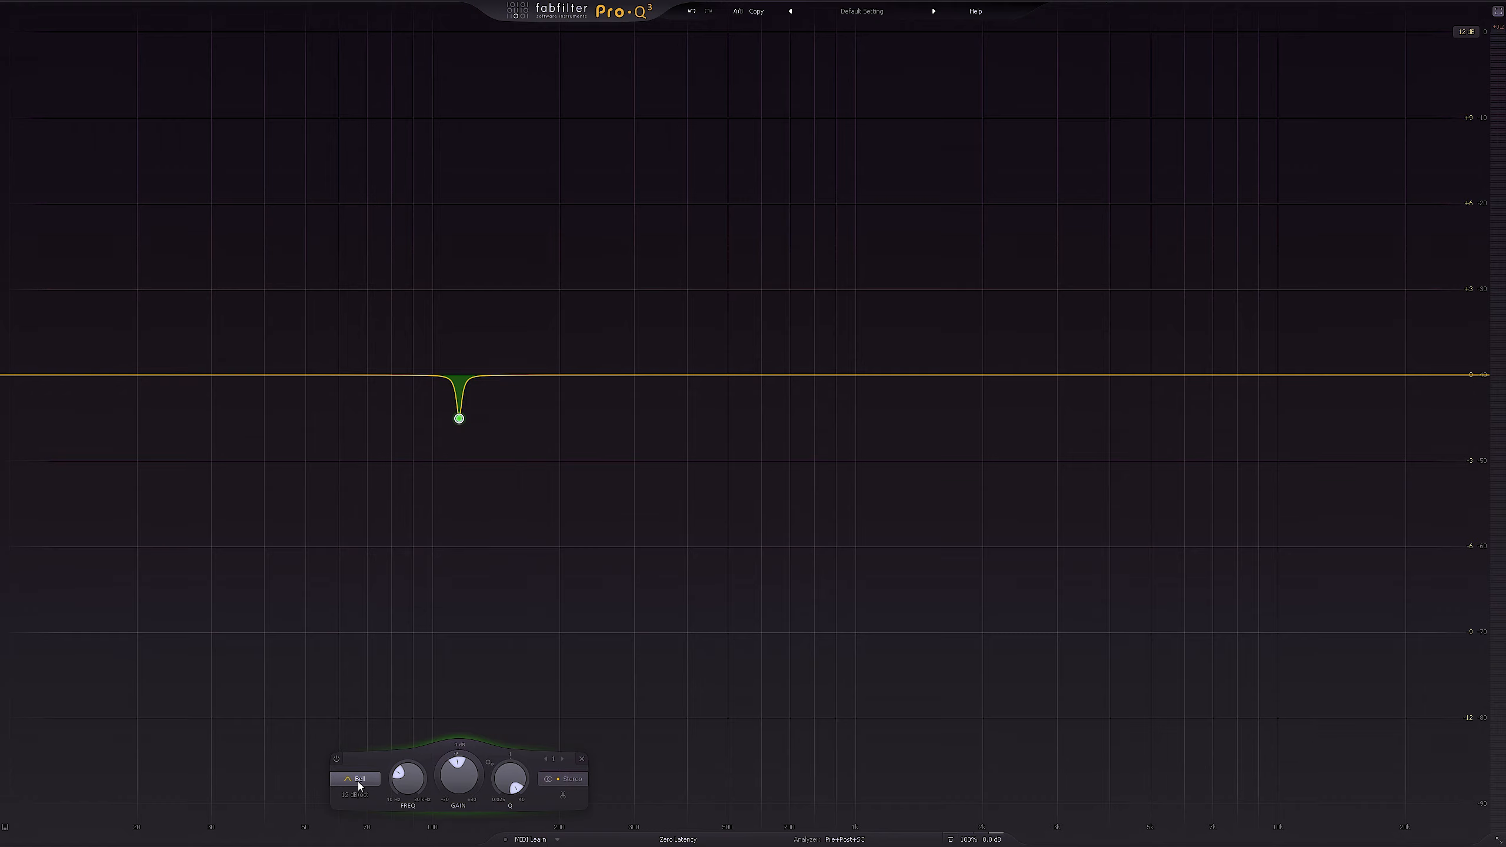
pyautogui.click(357, 782)
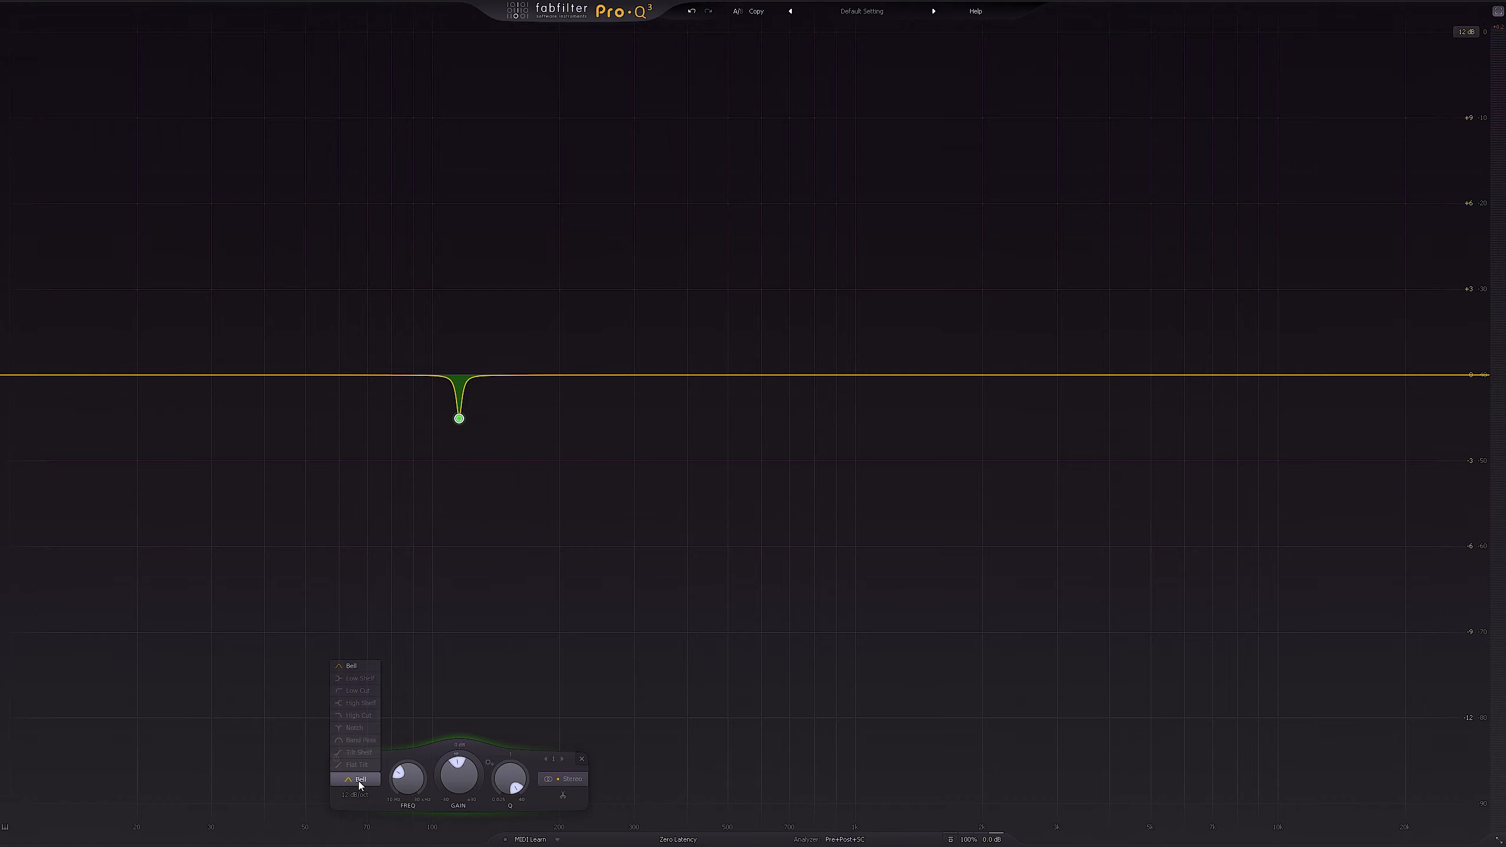
pyautogui.click(355, 692)
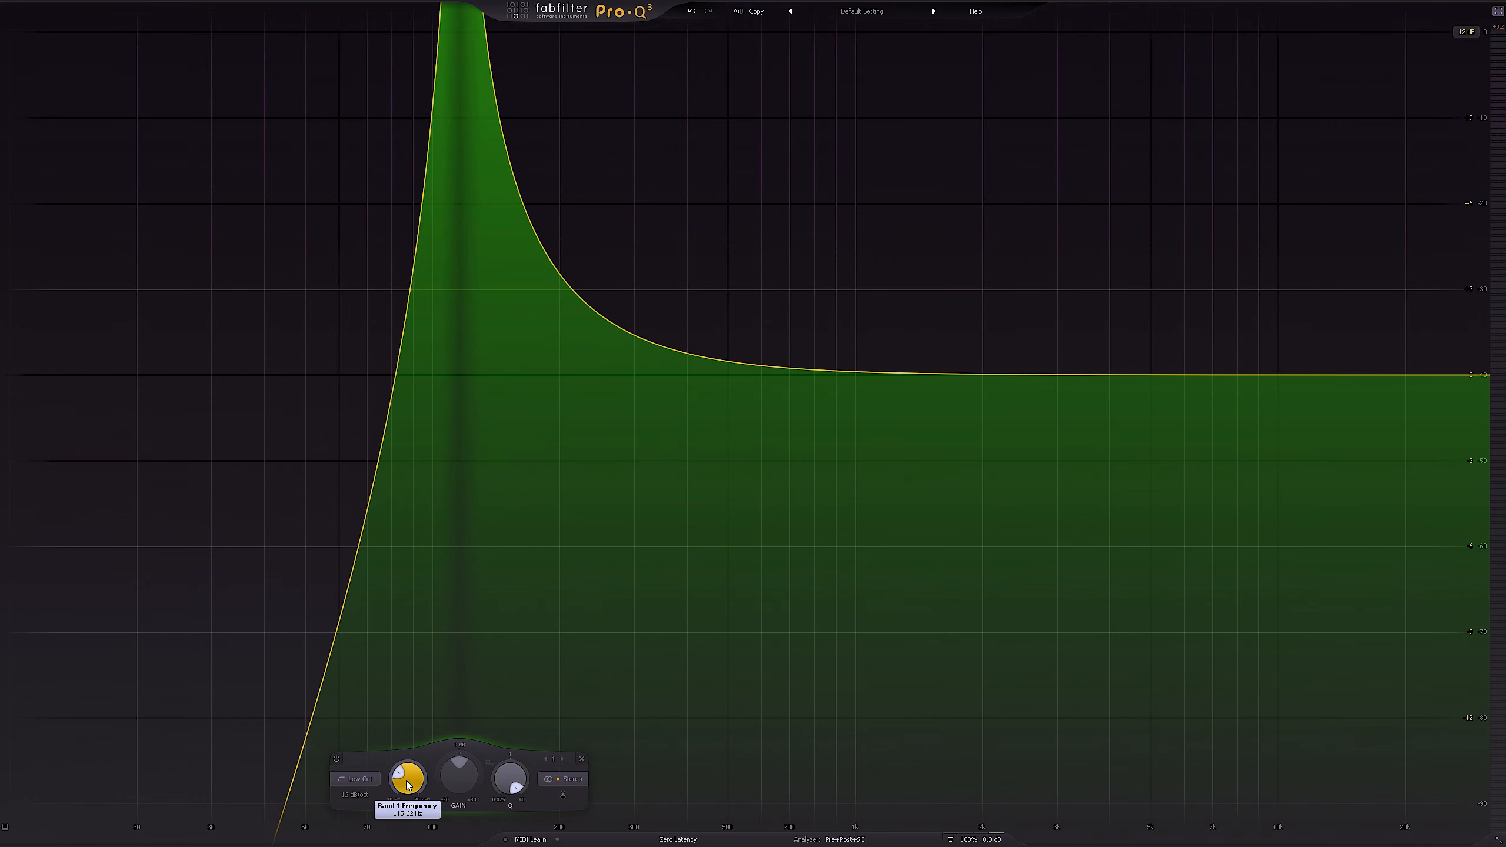
# Reset the low cut's Q, compare gentler slopes, and set the slope to Brickwall
pyautogui.doubleClick(511, 808)
pyautogui.scroll(7, 458, 364)
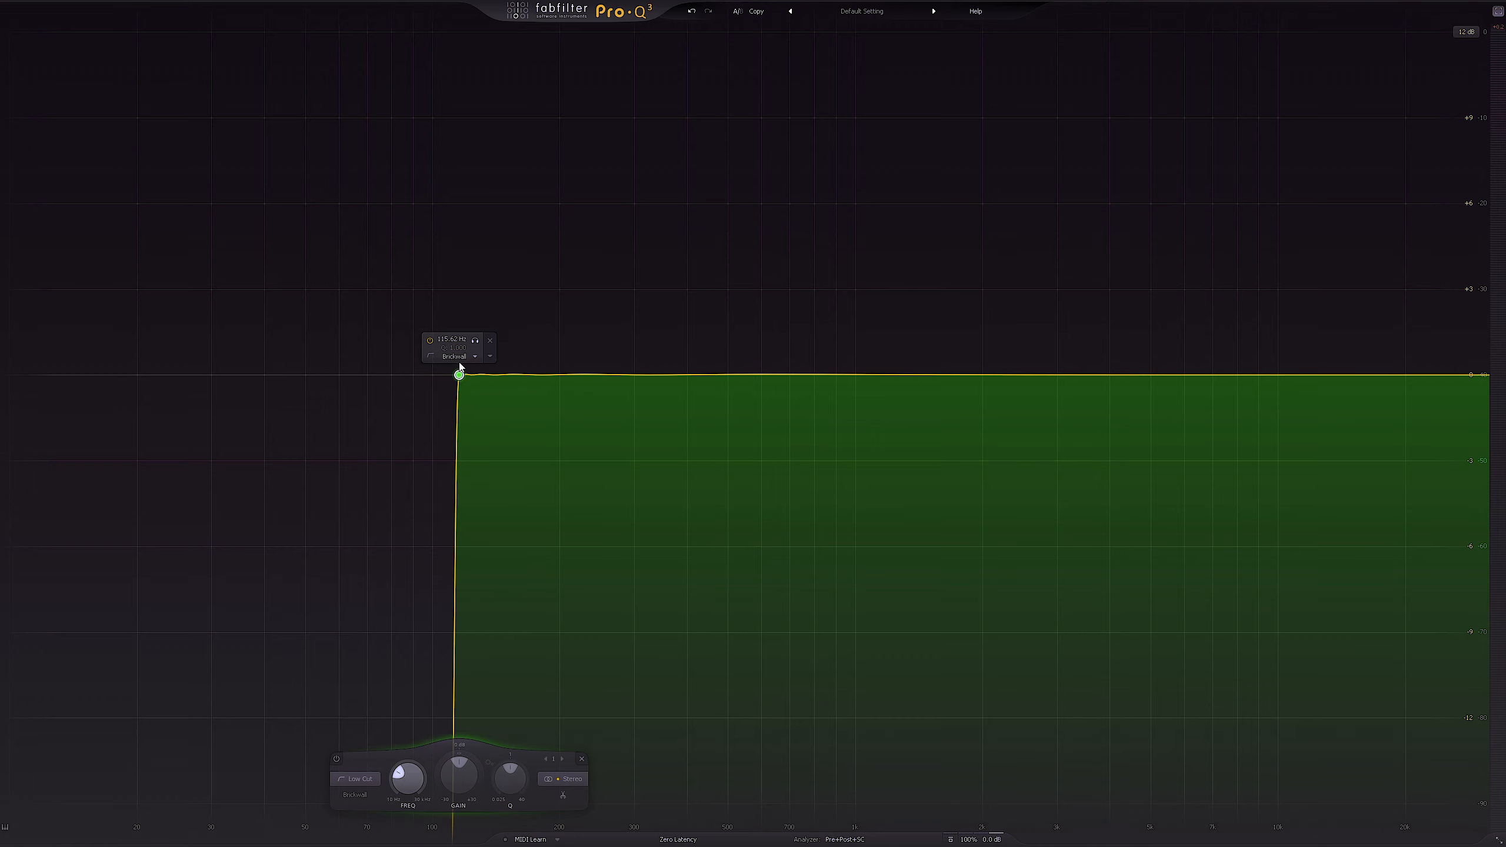
pyautogui.scroll(-7, 460, 366)
pyautogui.scroll(6, 460, 366)
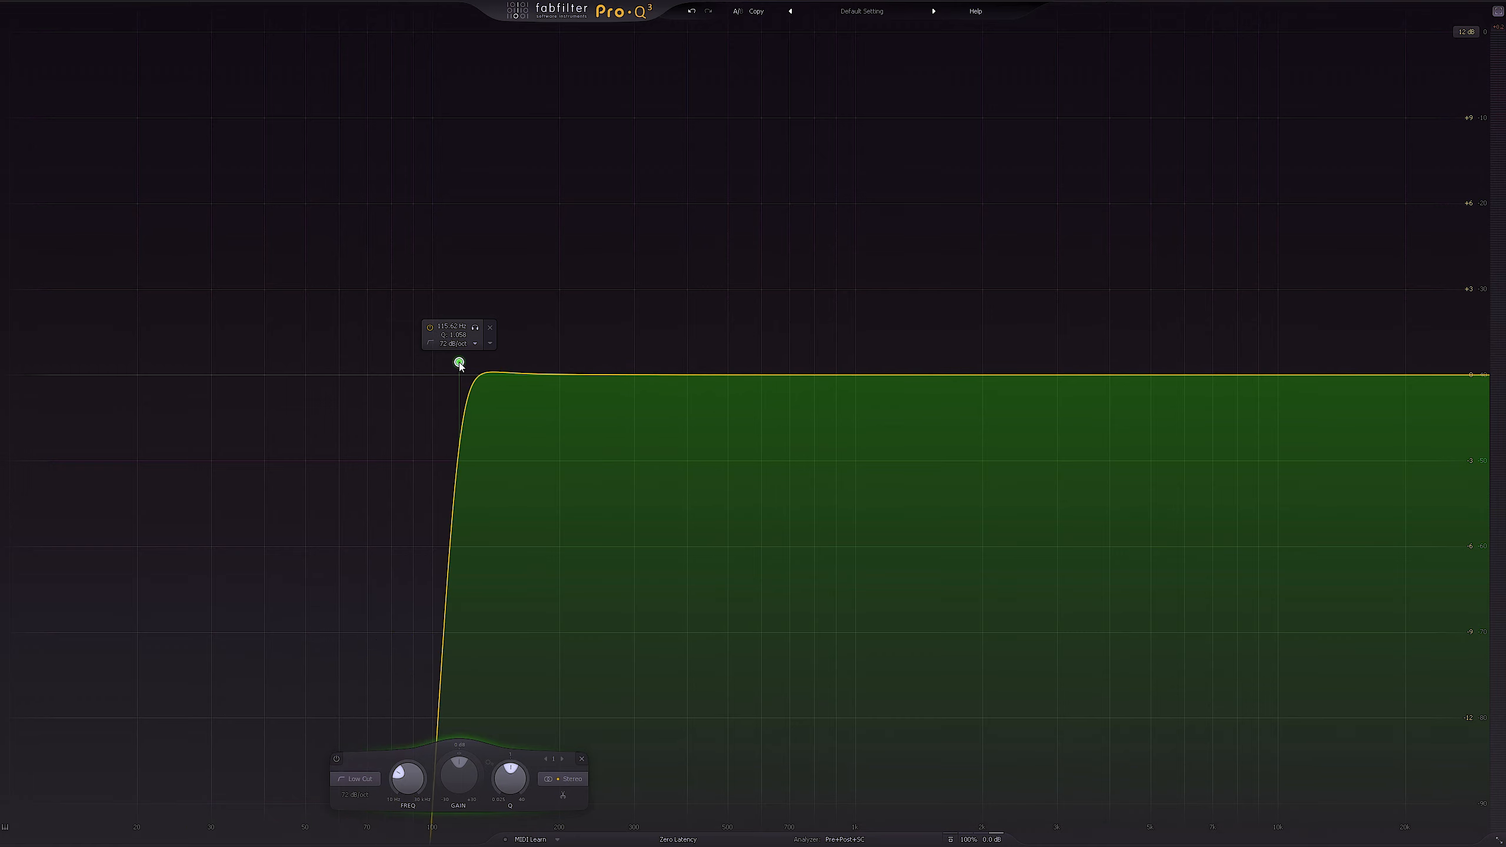
pyautogui.scroll(1, 461, 366)
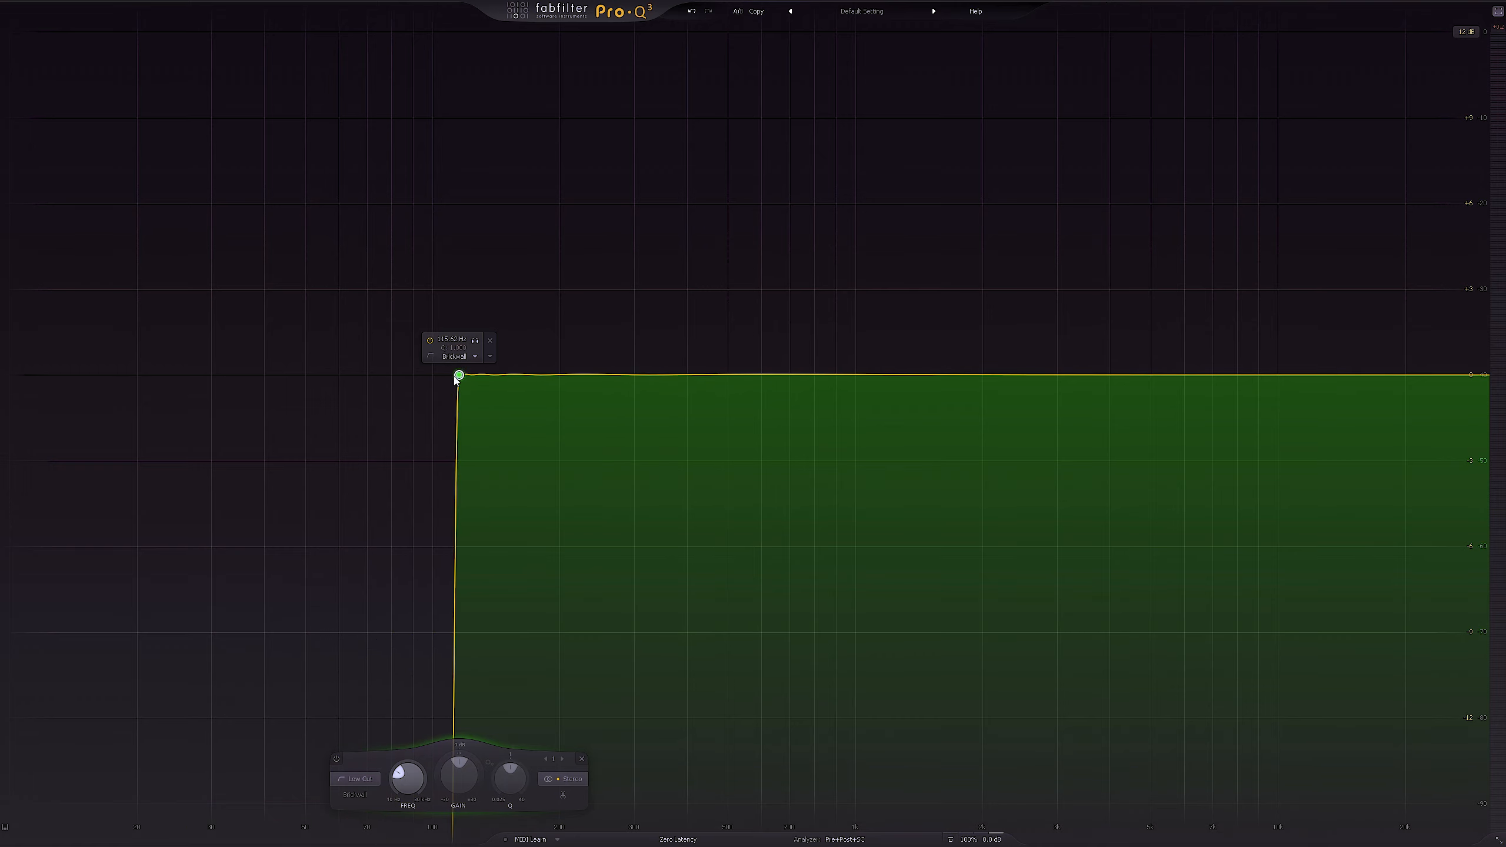
# Play the audio and sweep the brickwall low cut up to about 369 Hz
pyautogui.press('space')
pyautogui.moveTo(457, 377); pyautogui.dragTo(672, 377)
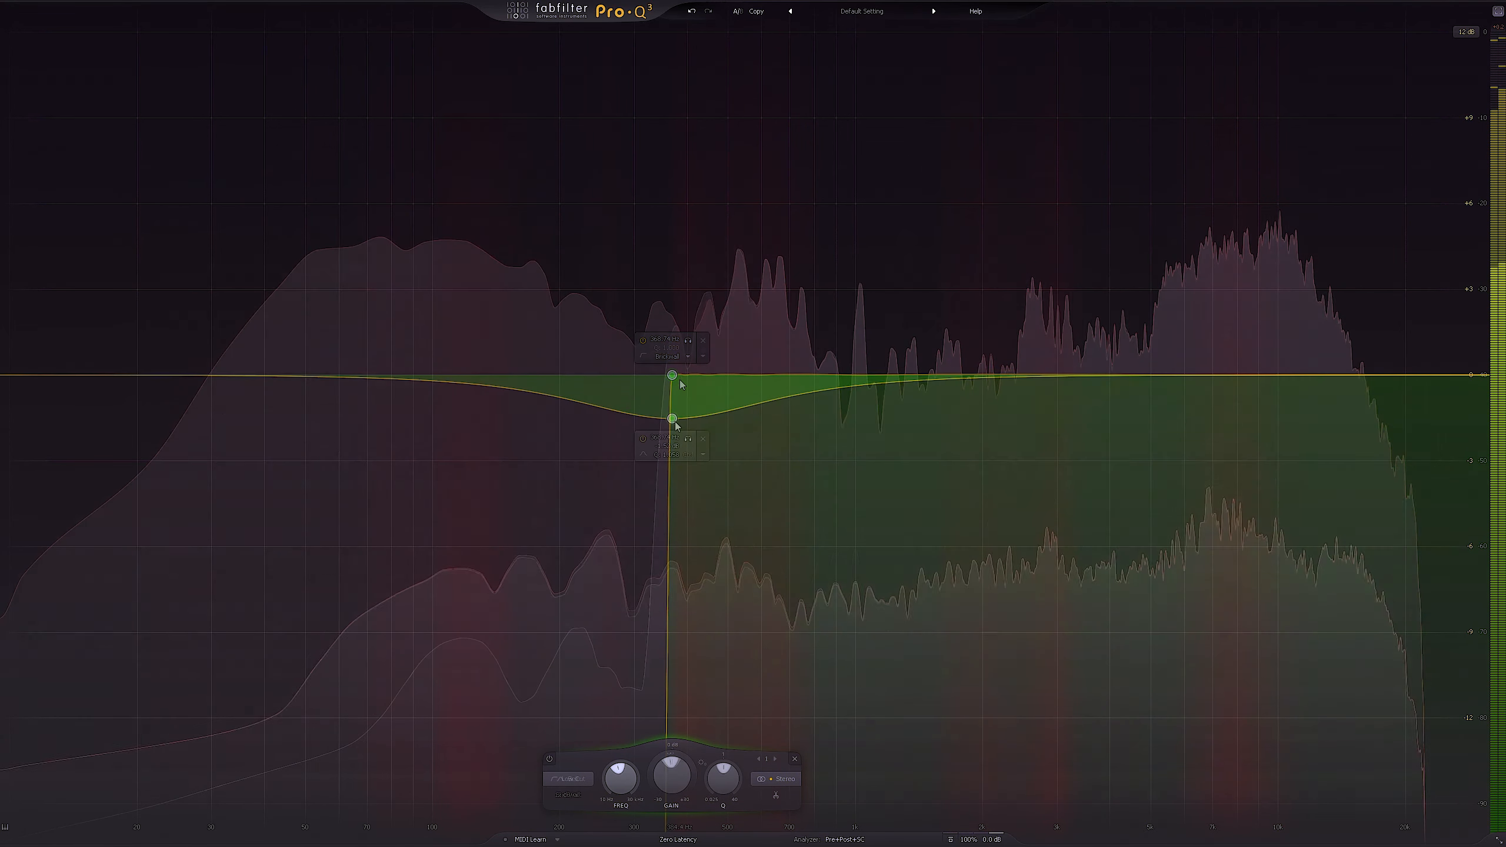
# Use a bell cut of about 1.52 dB near 369 Hz with a steeper slope, and adjust its Q to about 1.52
pyautogui.moveTo(673, 383); pyautogui.dragTo(672, 418)
pyautogui.rightClick(672, 418)
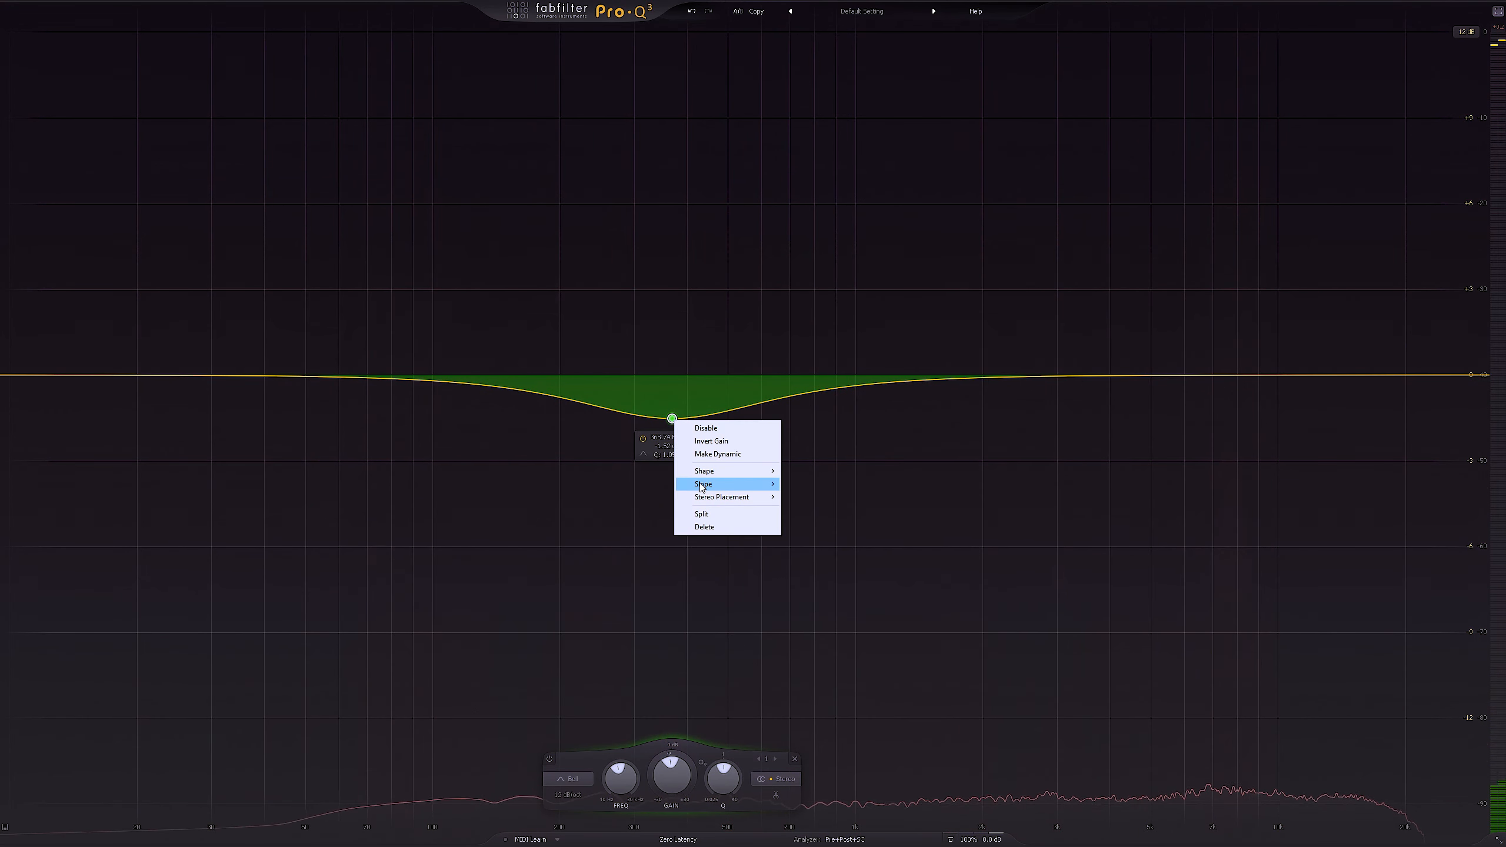
pyautogui.moveTo(701, 485)
pyautogui.click(823, 550)
pyautogui.scroll(-2, 673, 419)
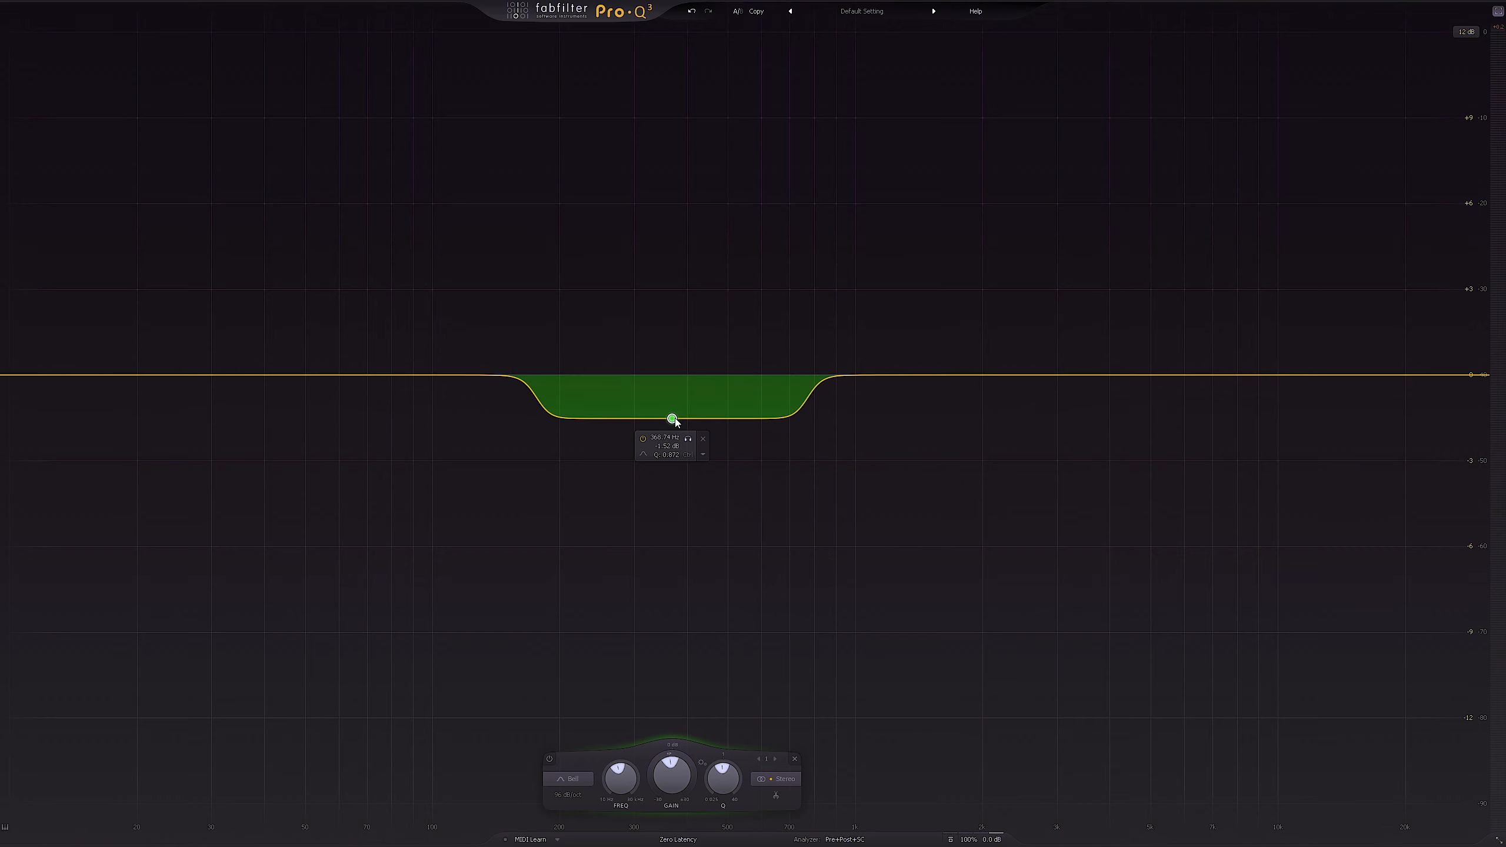
pyautogui.scroll(-3, 672, 419)
pyautogui.scroll(4, 672, 419)
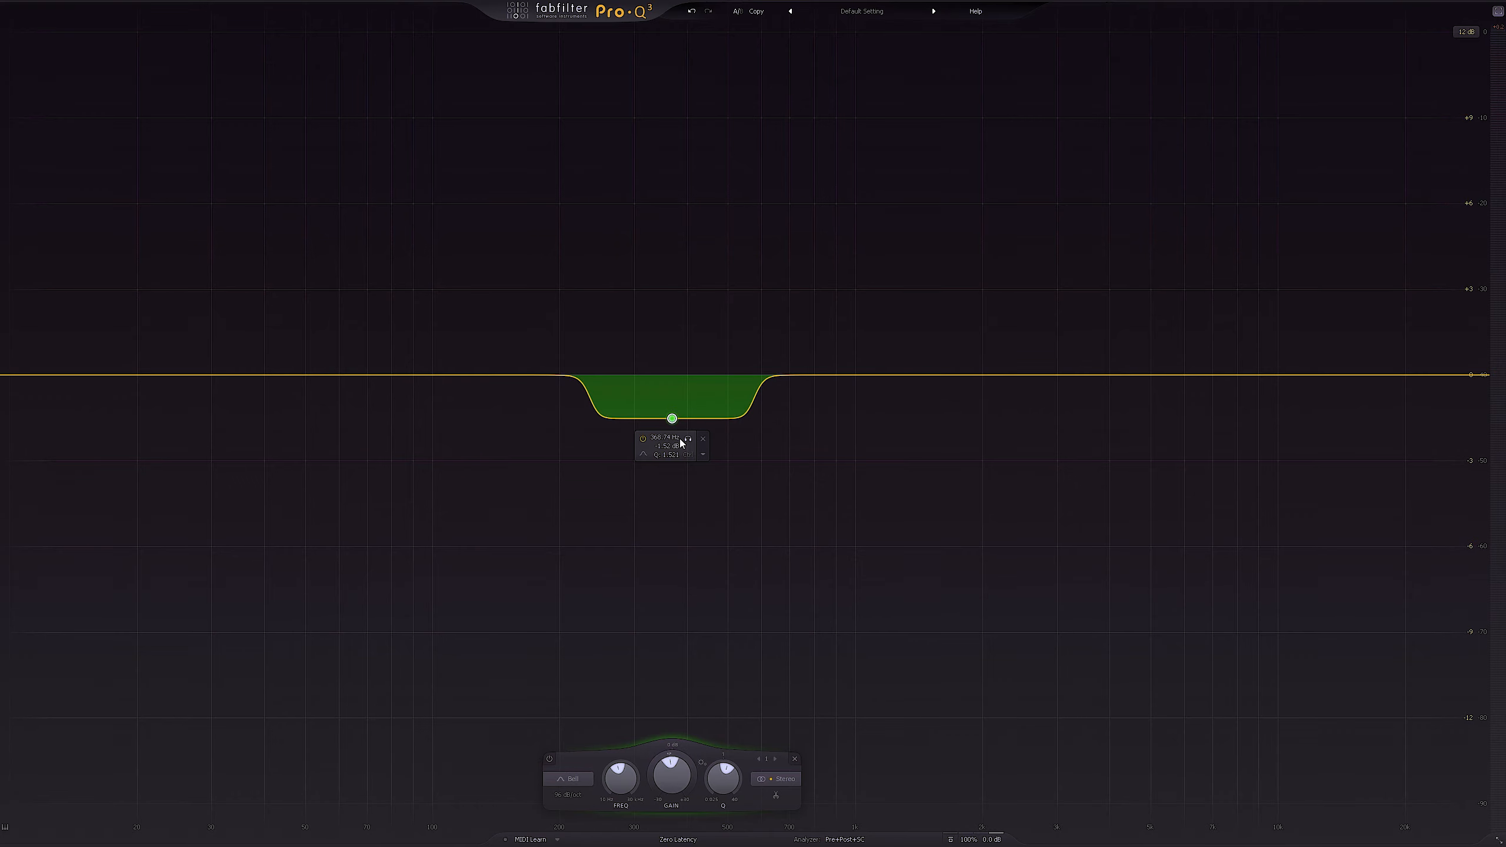
# Move the steep bell to just above 100 Hz at about -9 dB and narrow it sharply
pyautogui.moveTo(681, 442); pyautogui.dragTo(474, 642)
pyautogui.scroll(10, 466, 467)
pyautogui.click(492, 651)
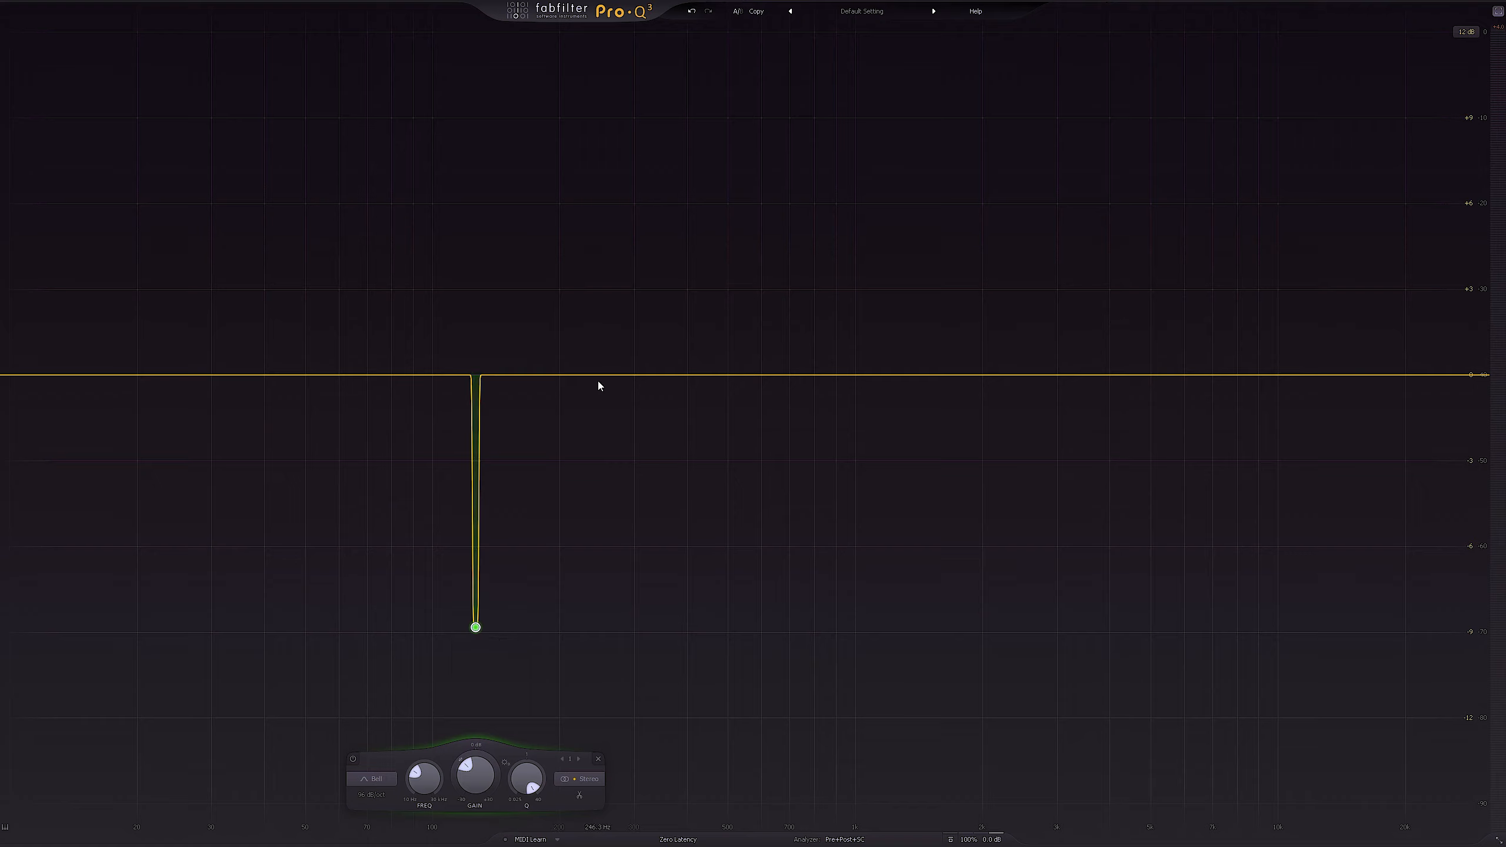
# Place the band near 280 Hz at about 0 dB and set its stereo placement to Mid
pyautogui.click(637, 375)
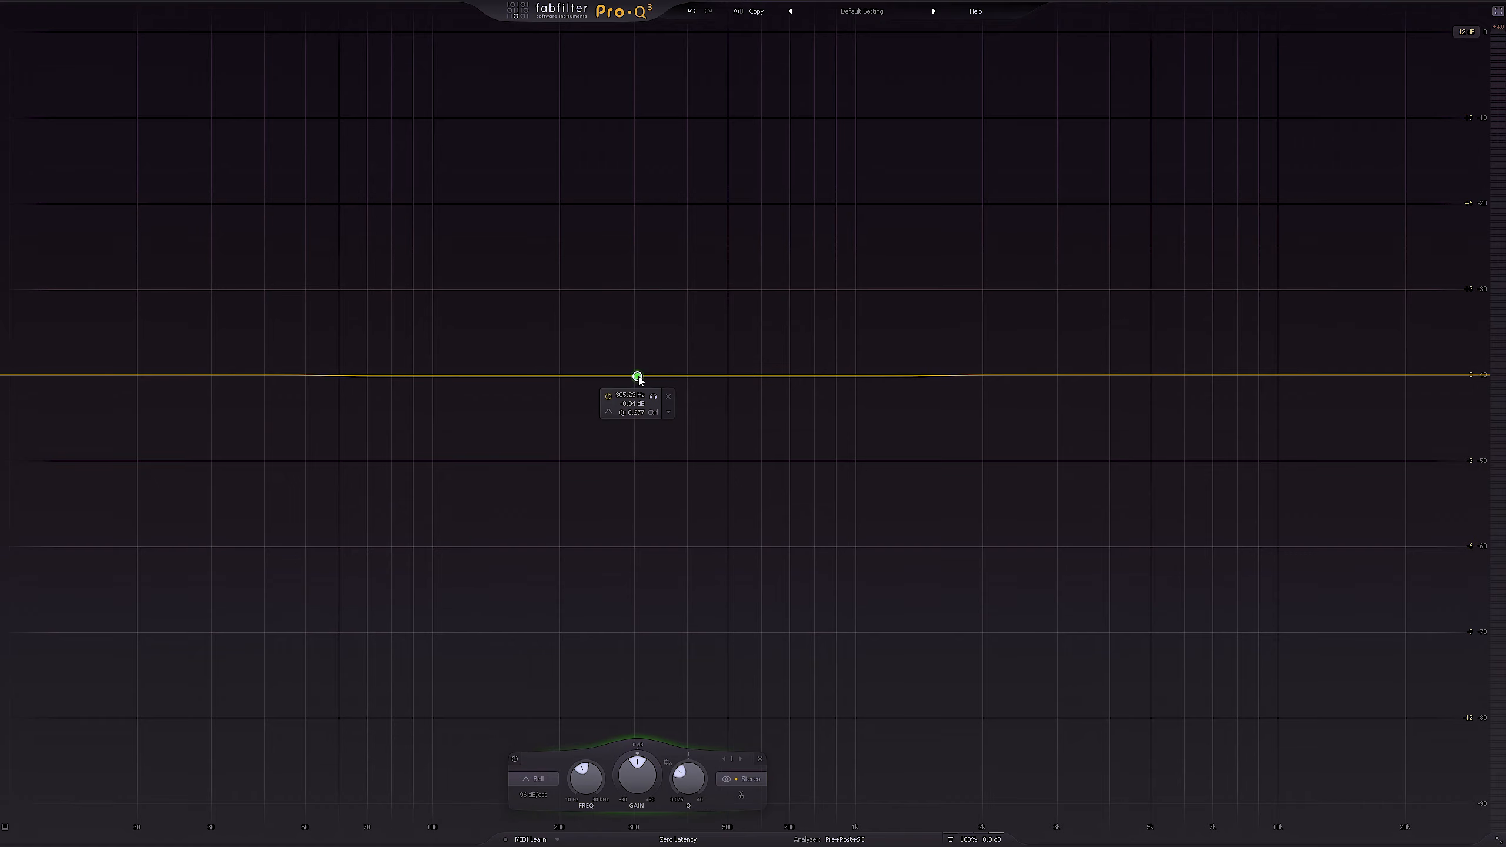
pyautogui.moveTo(639, 377); pyautogui.dragTo(623, 442)
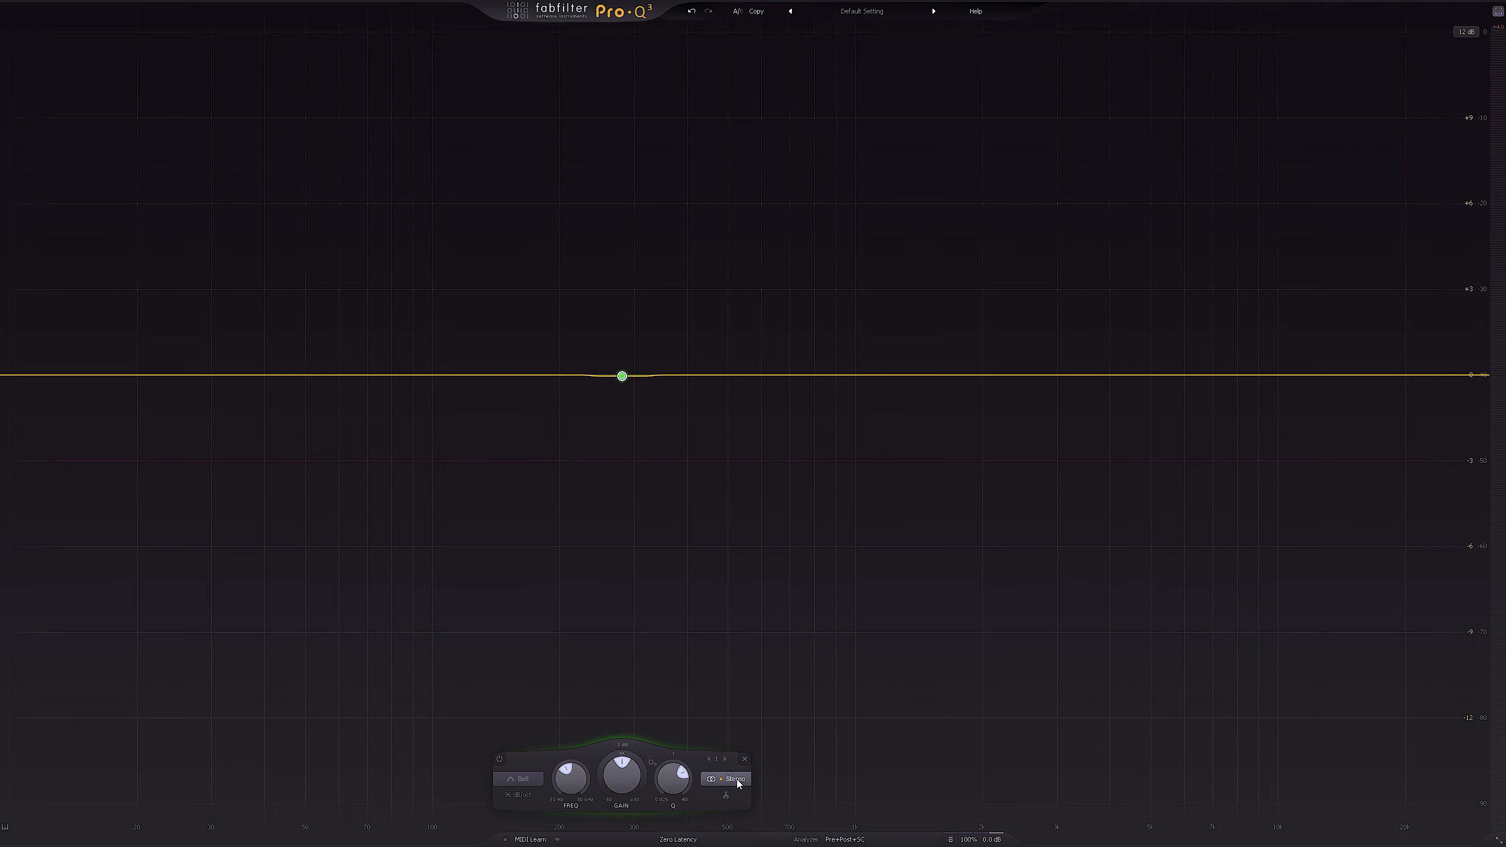
pyautogui.click(737, 780)
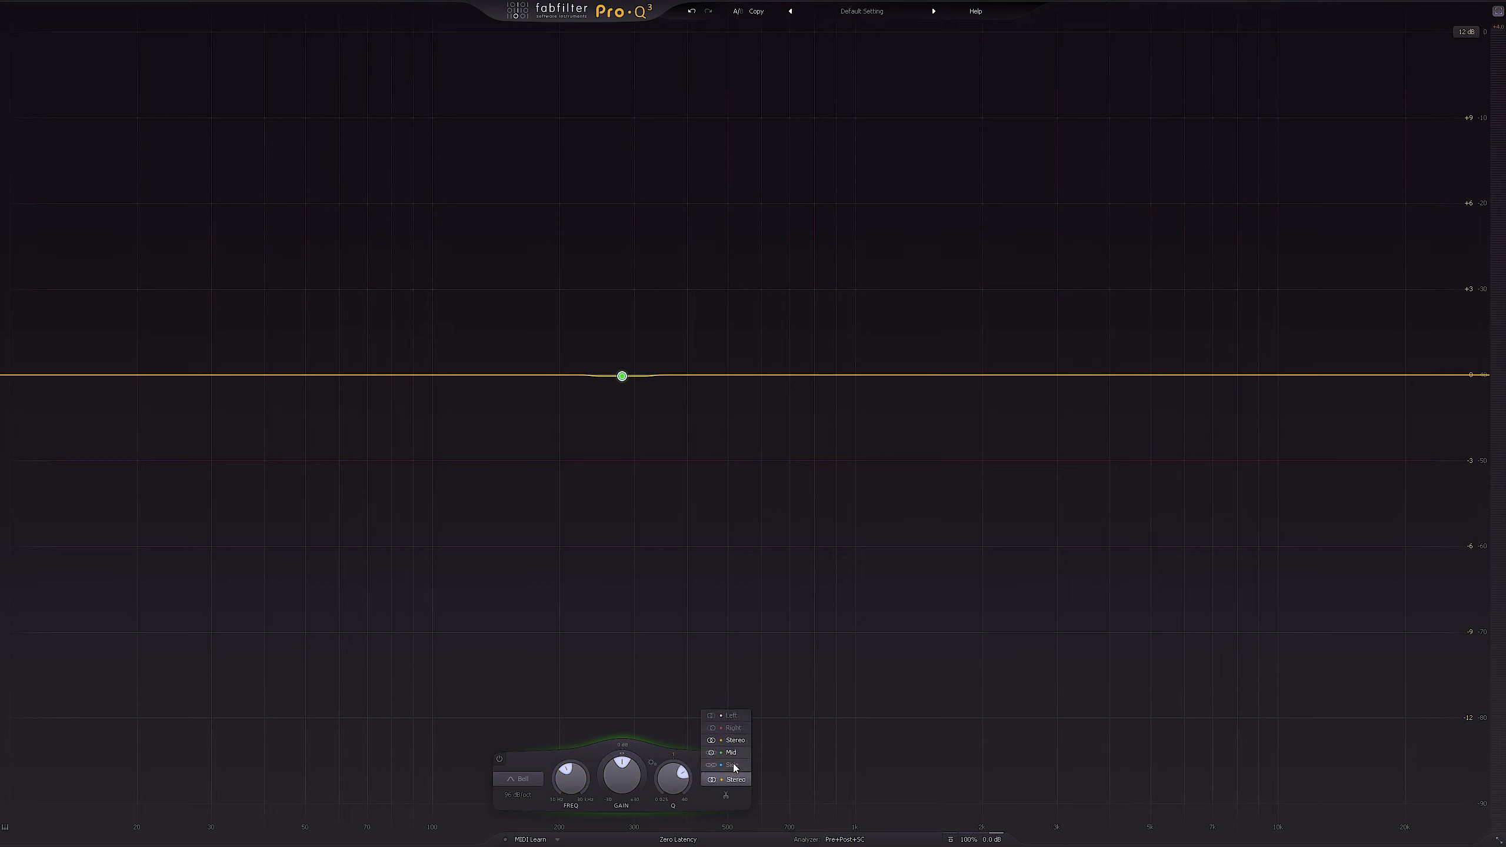
pyautogui.click(733, 753)
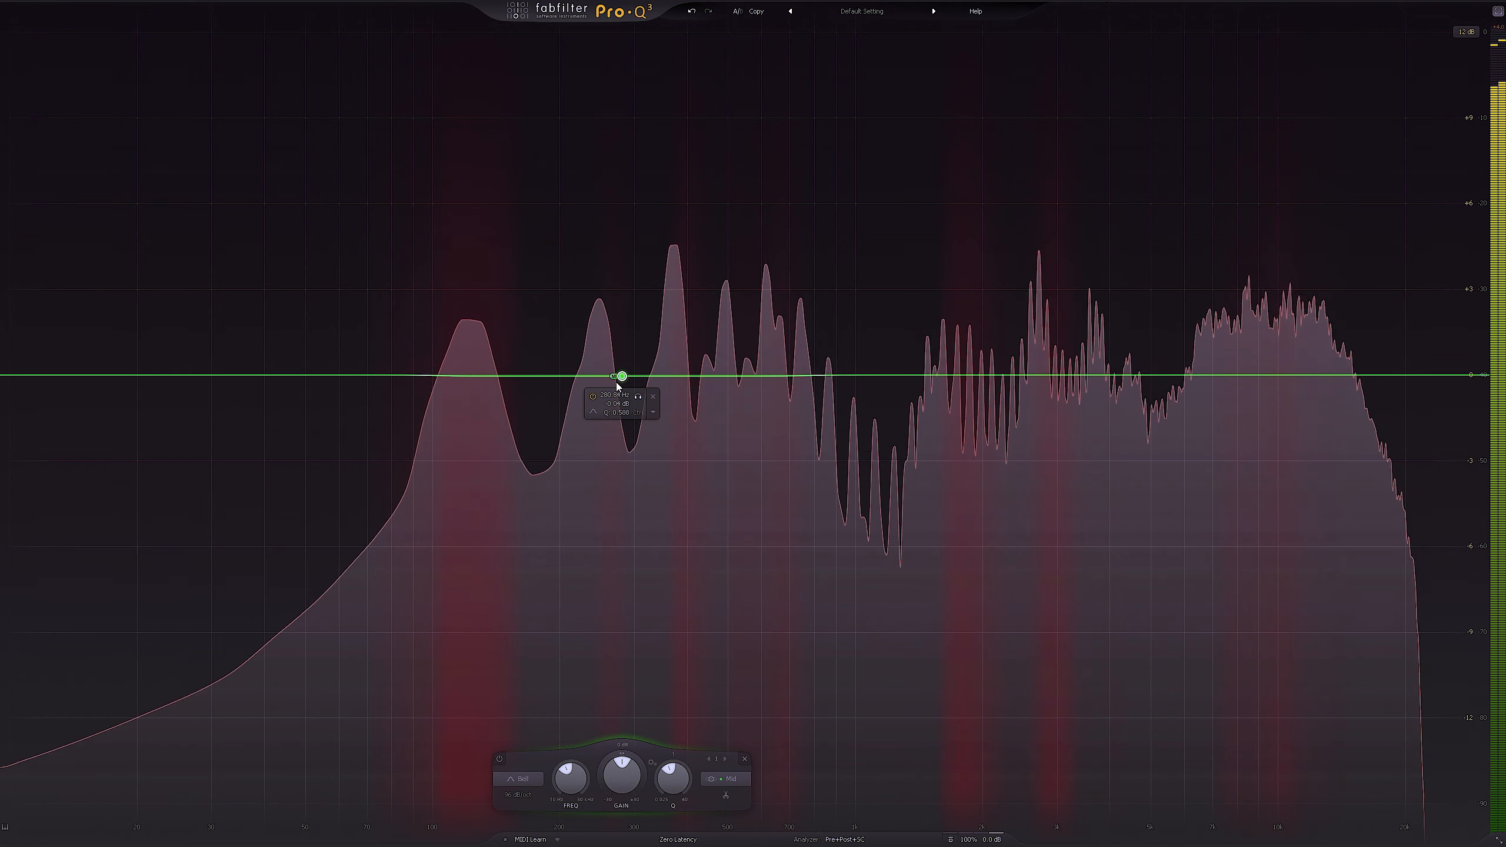
# Pull the Mid band down to about -15.8 dB near 270 Hz and audition it soloed with playback started and stopped
pyautogui.moveTo(621, 377); pyautogui.dragTo(607, 772)
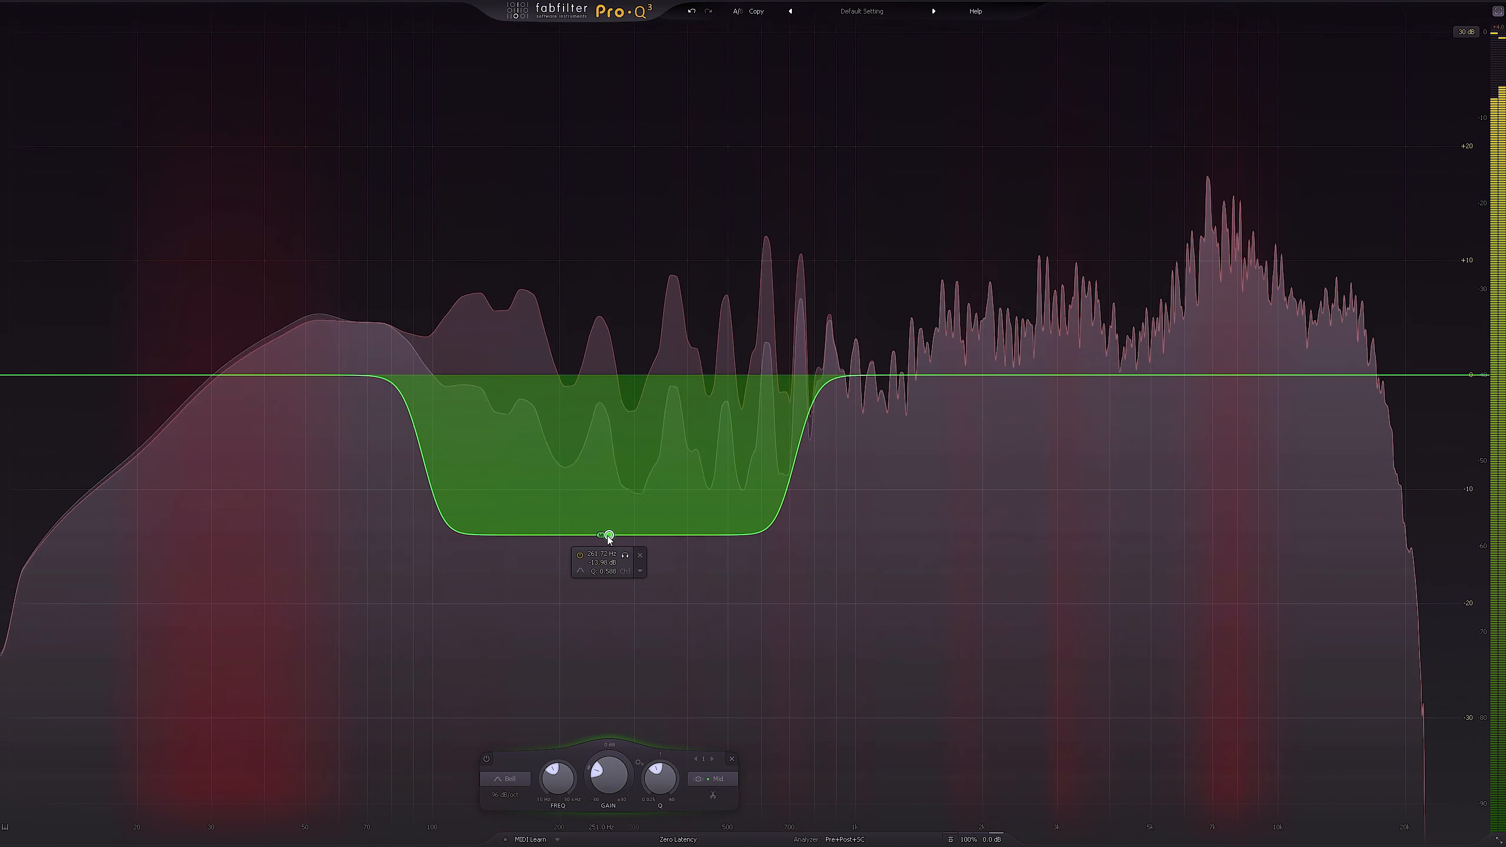
pyautogui.moveTo(610, 538); pyautogui.dragTo(615, 557)
pyautogui.click(629, 577)
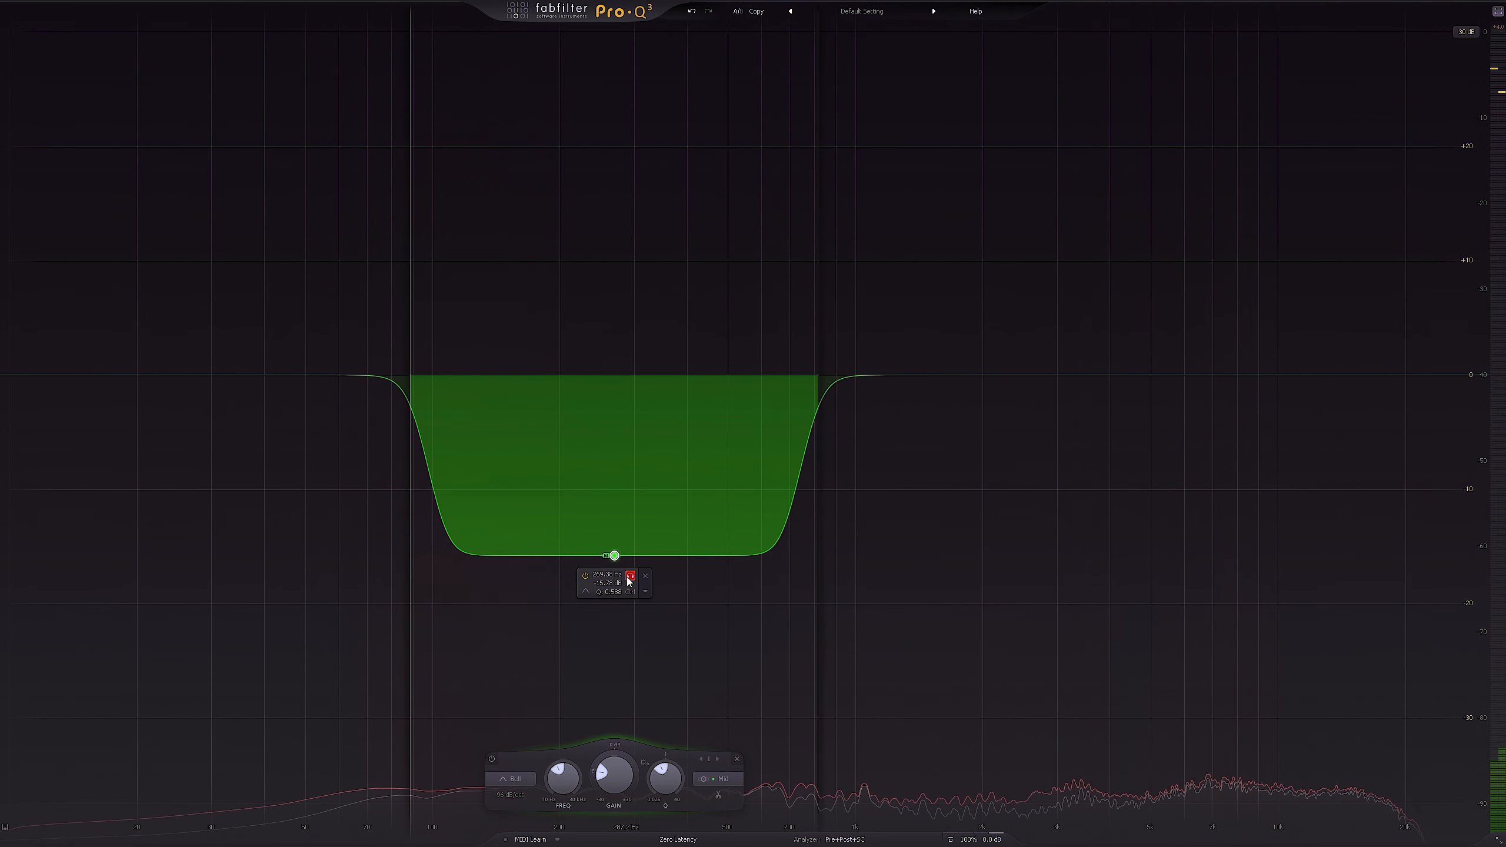
pyautogui.press('space')
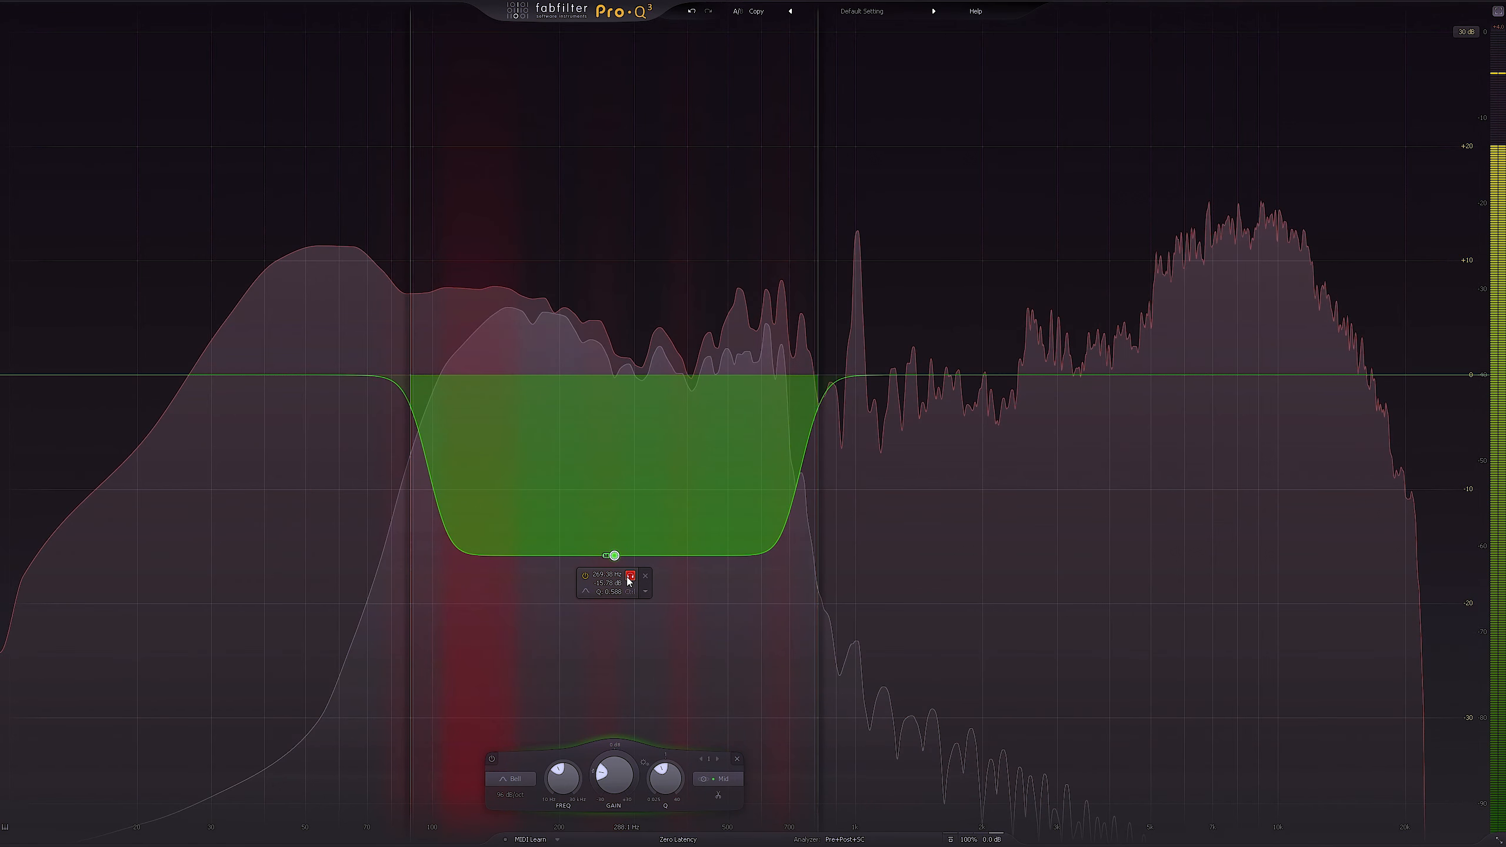
pyautogui.press('space')
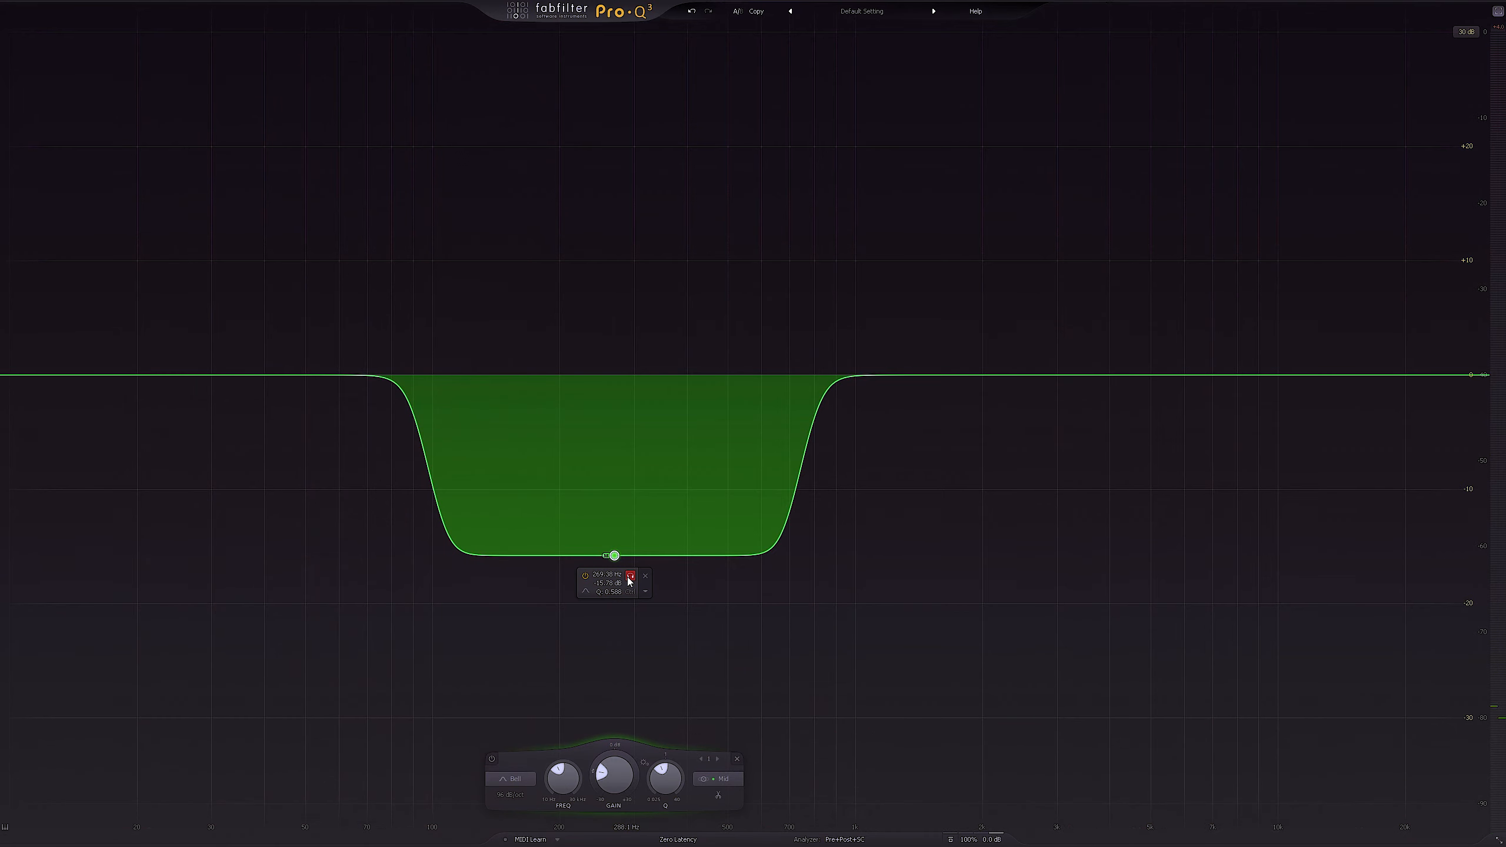
pyautogui.press('space')
pyautogui.click(628, 577)
# Return the Mid band to about 0 dB near 260 Hz and adjust its bandwidth while toggling playback
pyautogui.moveTo(614, 555); pyautogui.dragTo(608, 377)
pyautogui.press('space')
pyautogui.scroll(3, 608, 379)
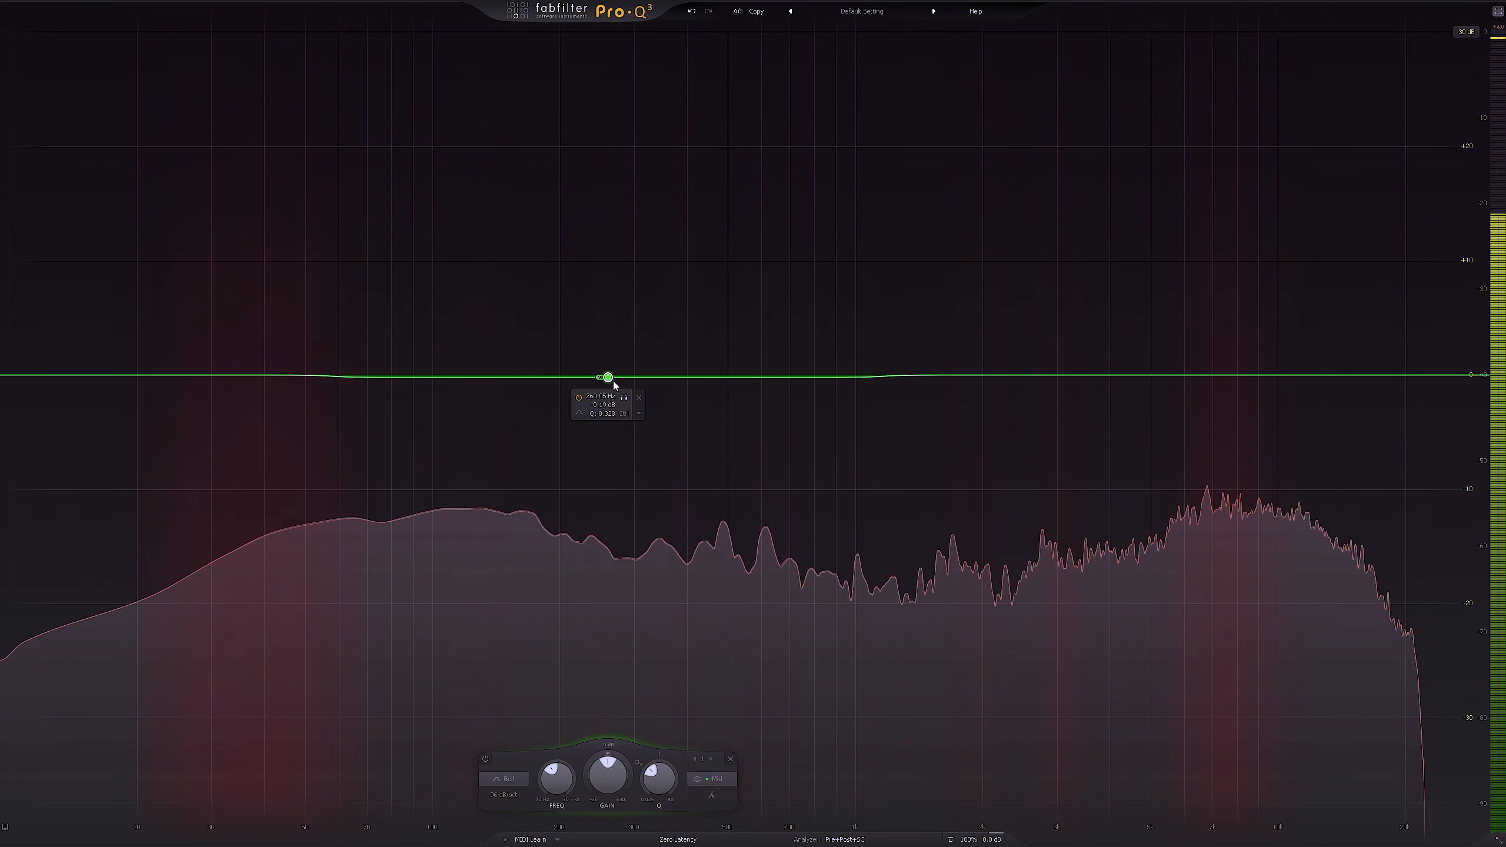
pyautogui.press('space')
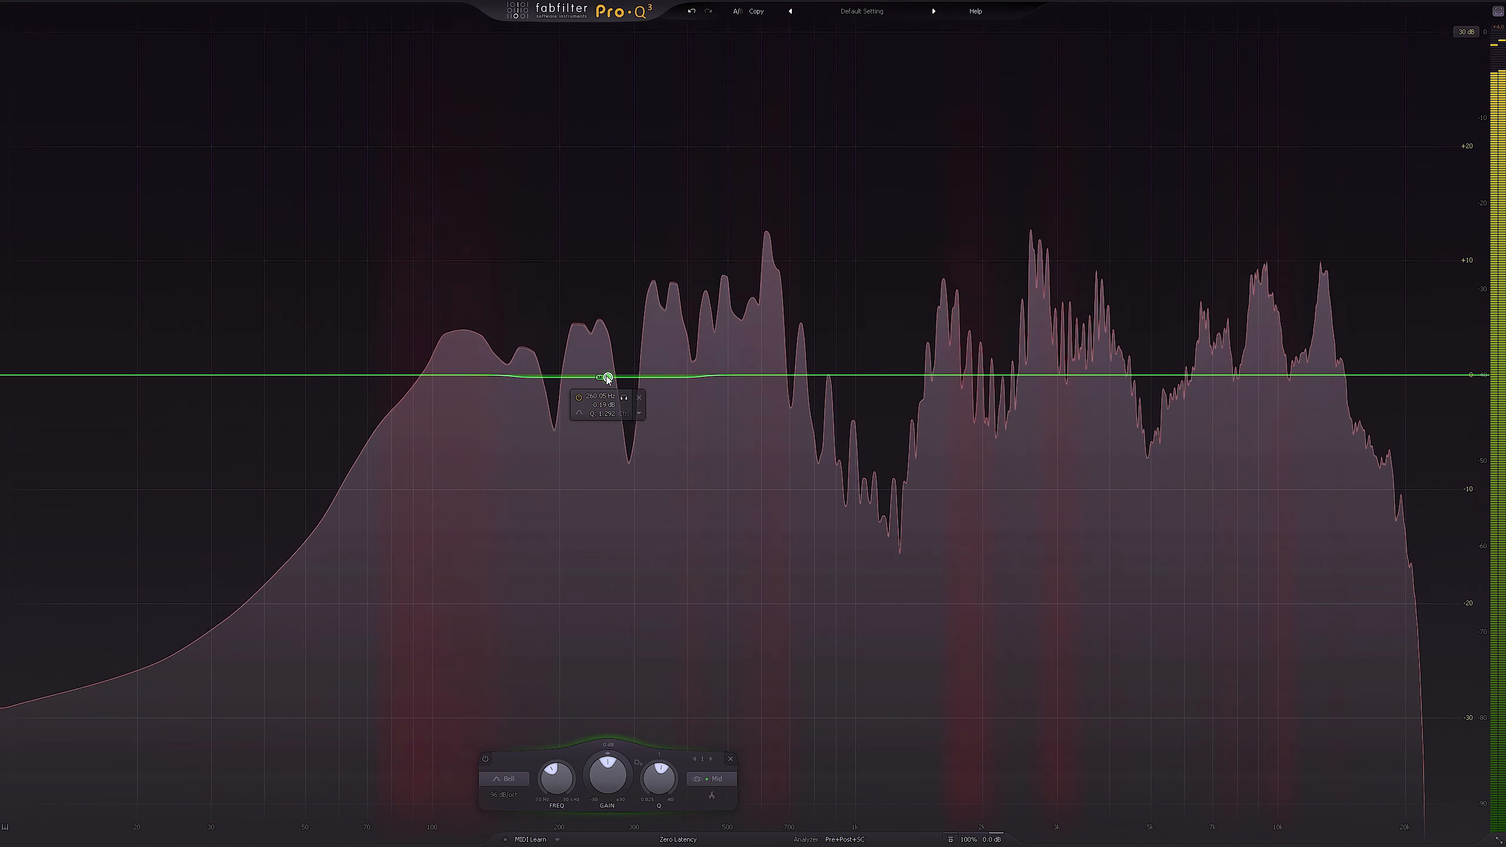
# Turn the band into a 7.02 dB Side boost around 967 Hz and audition it soloed during playback
pyautogui.moveTo(609, 378); pyautogui.dragTo(843, 296)
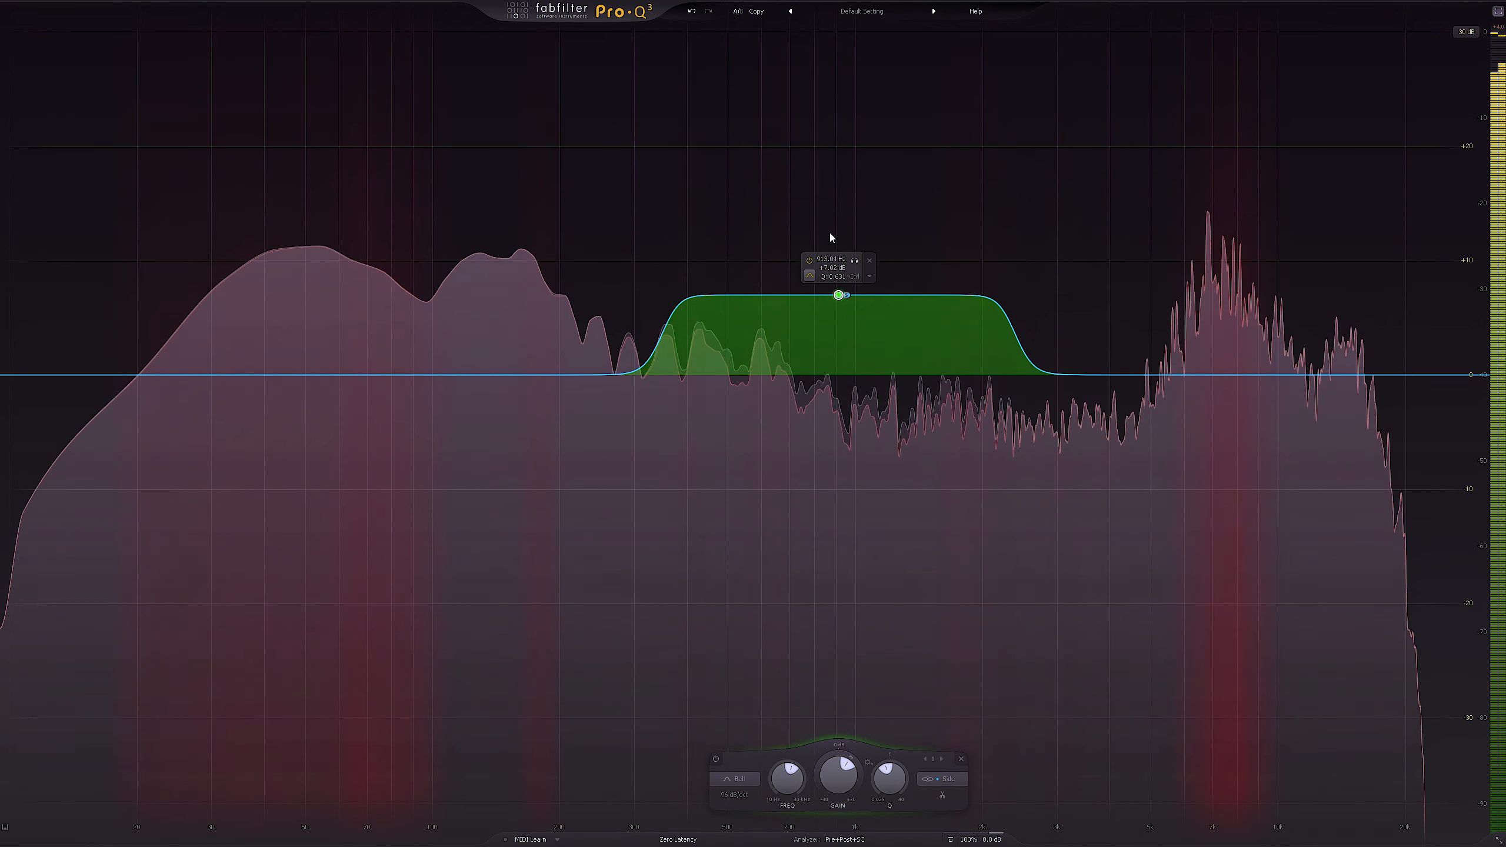
pyautogui.click(853, 261)
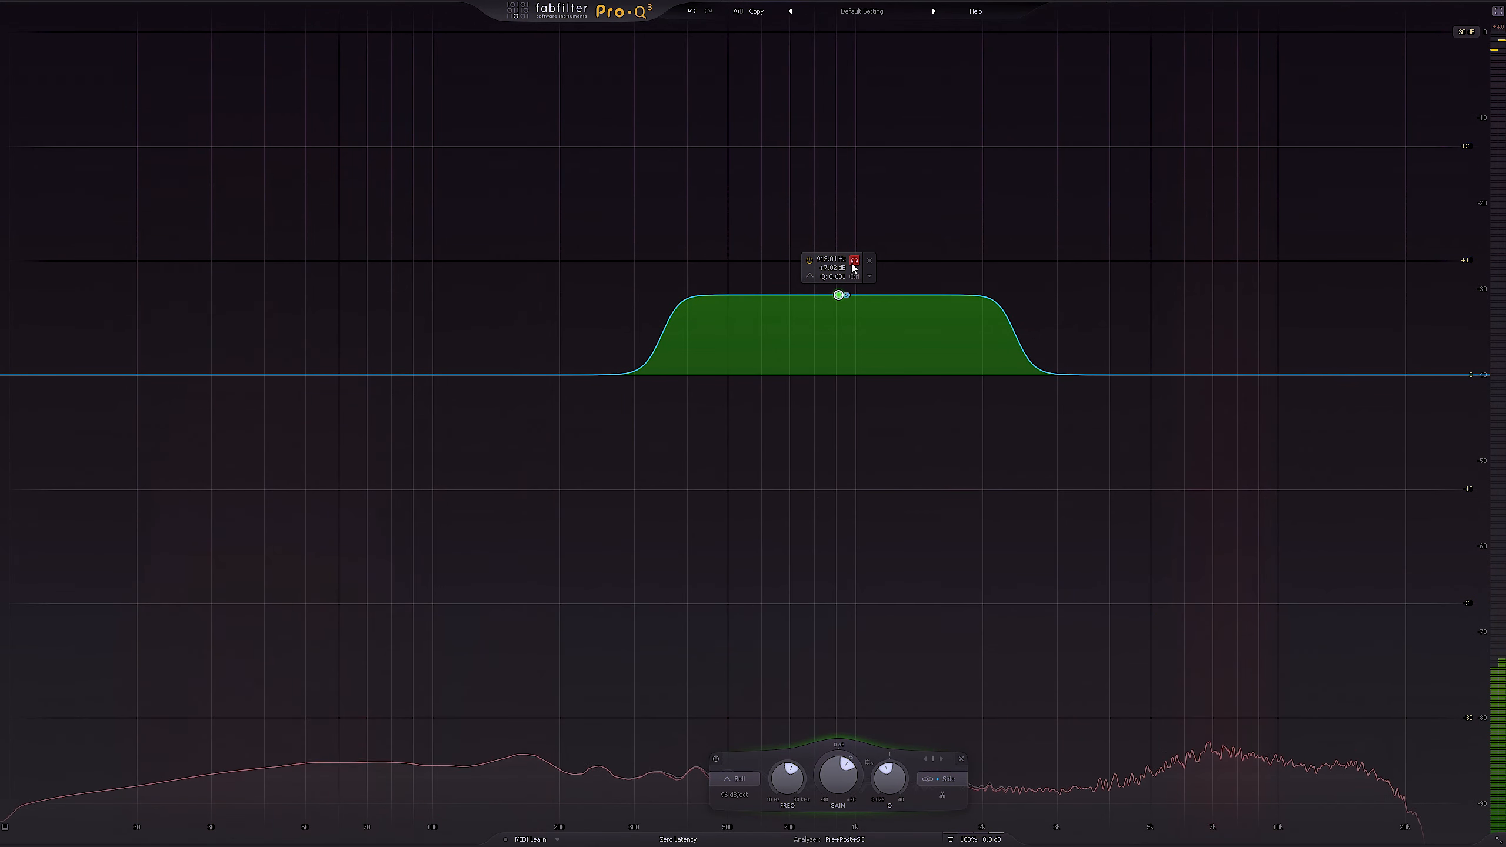
pyautogui.moveTo(852, 264); pyautogui.dragTo(872, 263)
pyautogui.press('space')
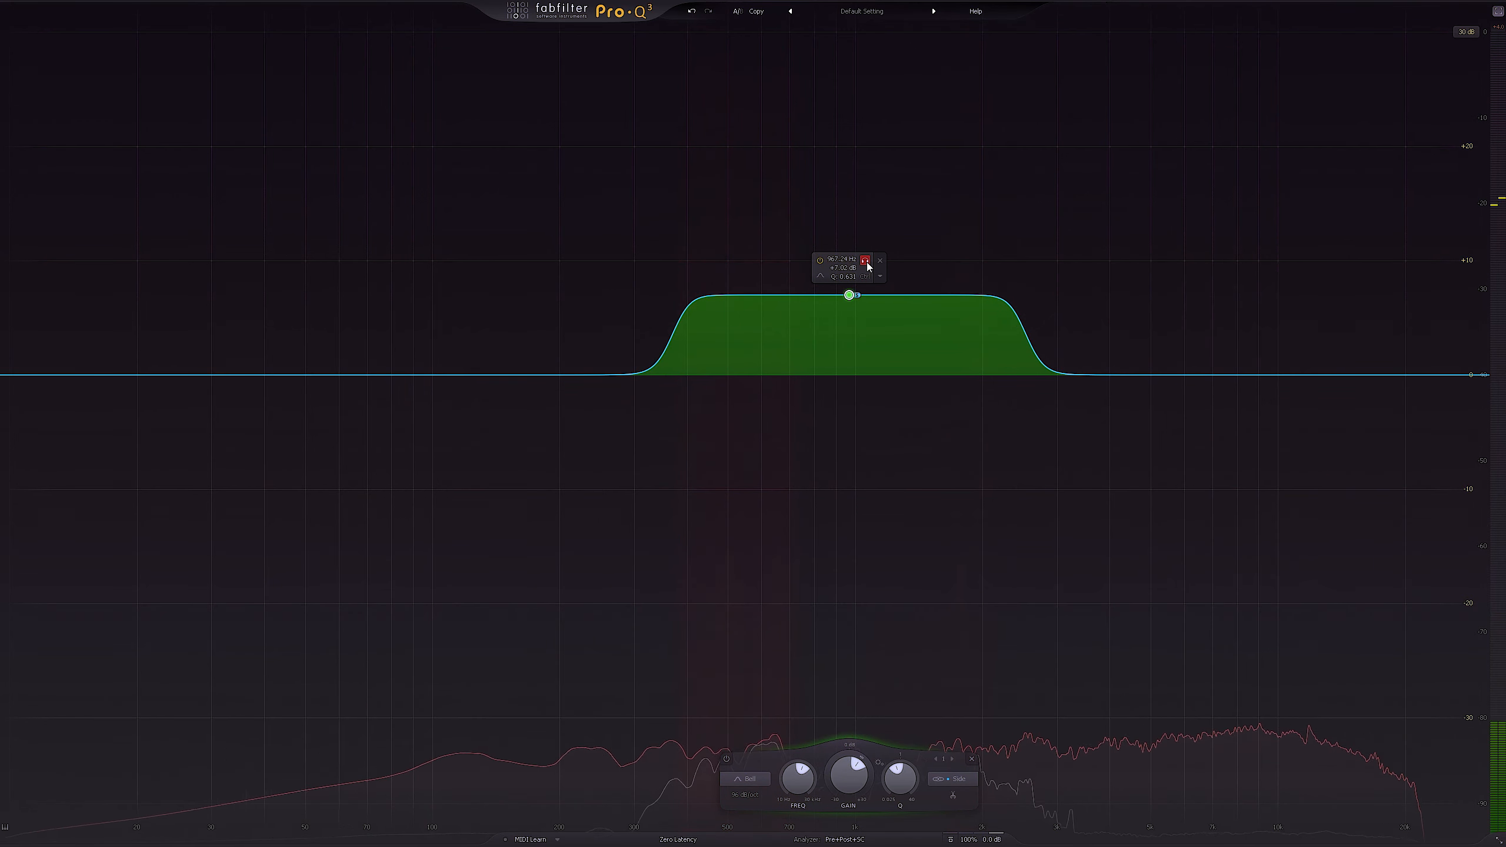
pyautogui.press('space')
# Sweep the Side boost up to about 6.5 kHz and audition it with playback started and stopped
pyautogui.moveTo(865, 262); pyautogui.dragTo(1225, 316)
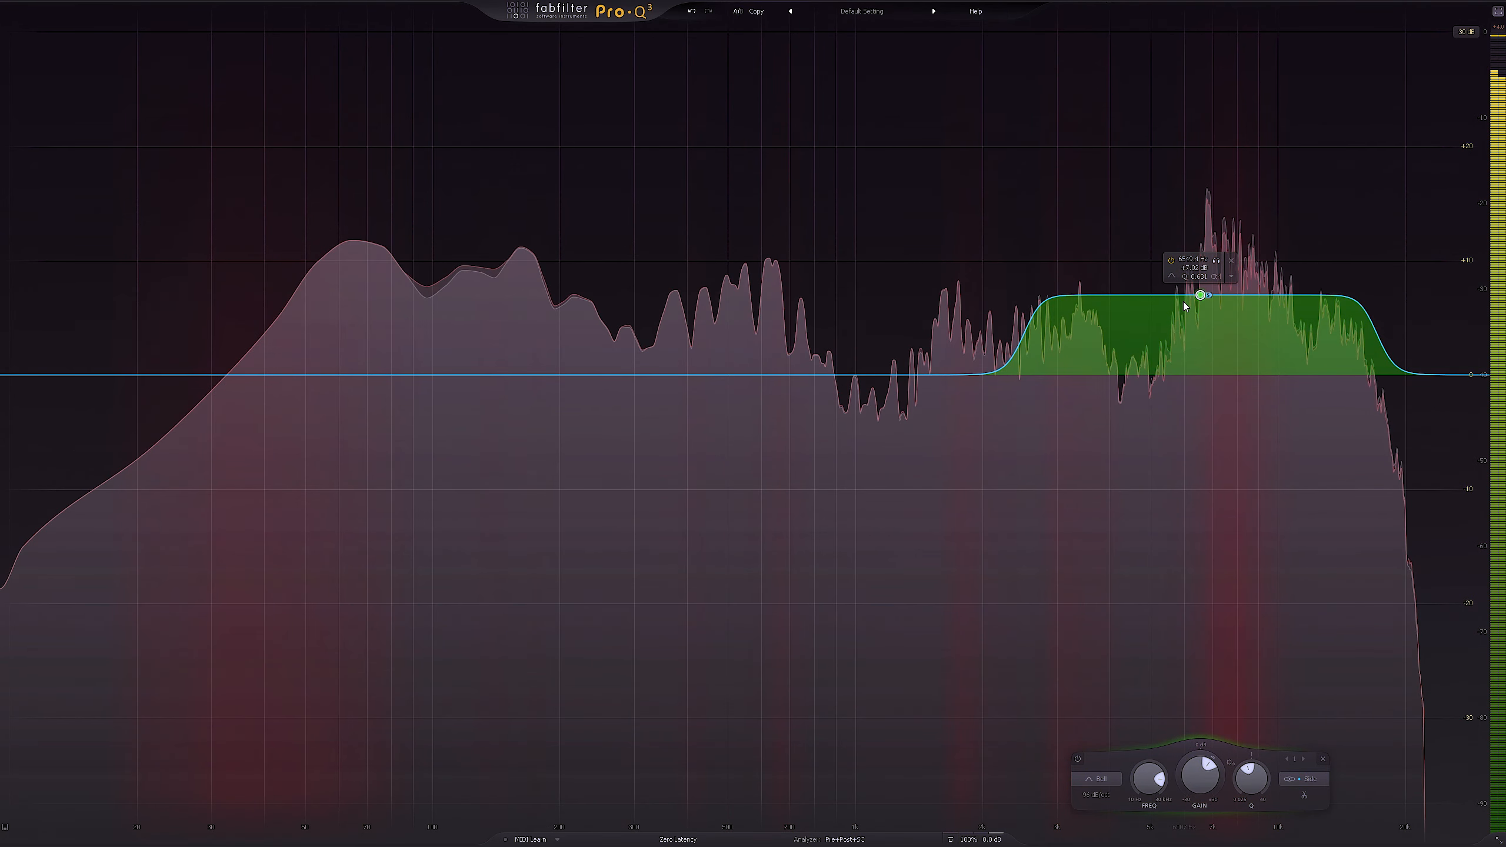
pyautogui.press('space')
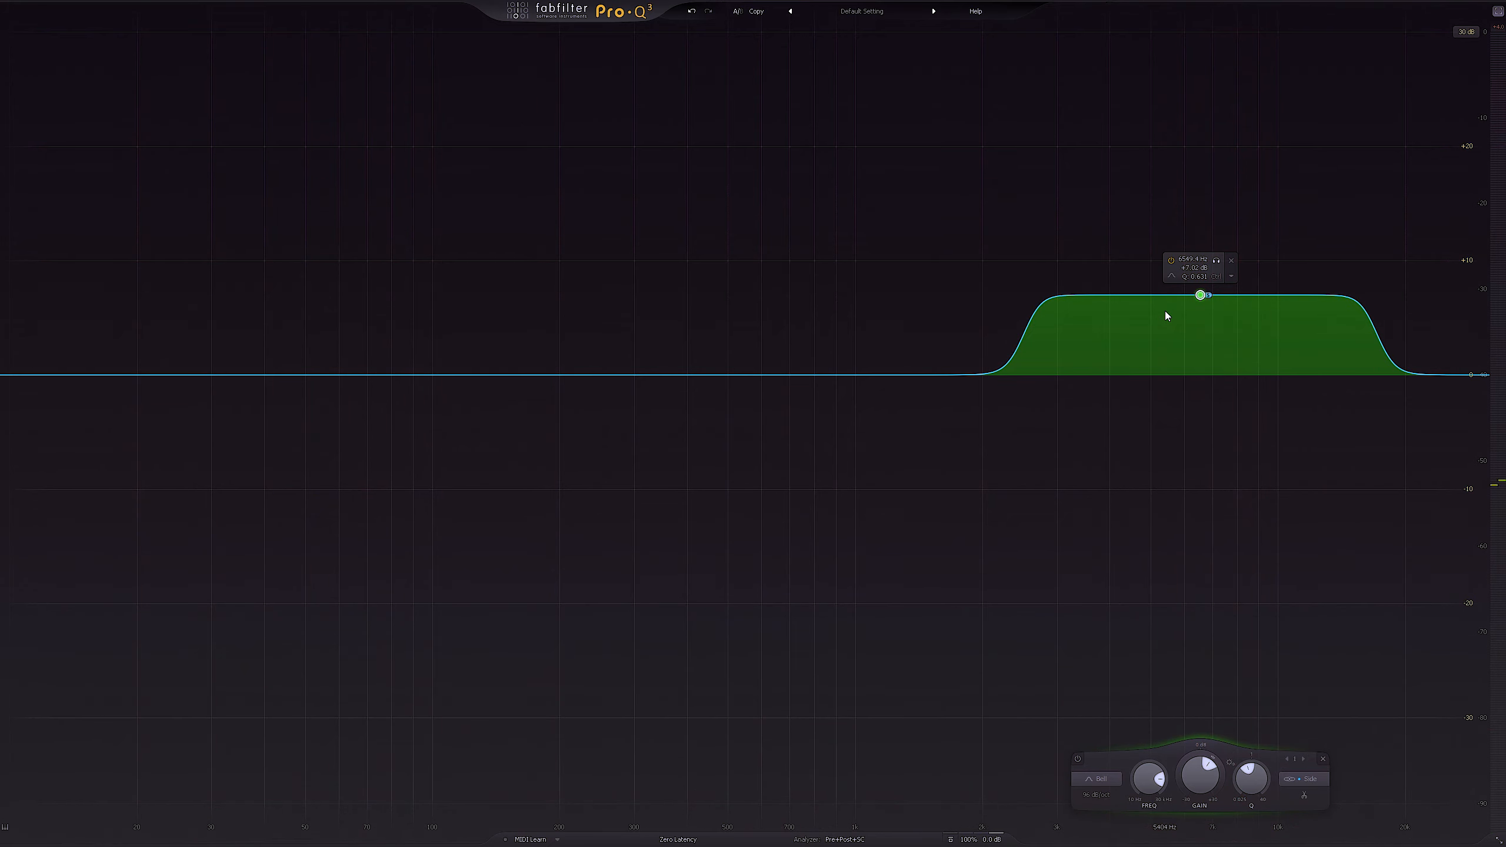
pyautogui.press('space')
pyautogui.press('space')
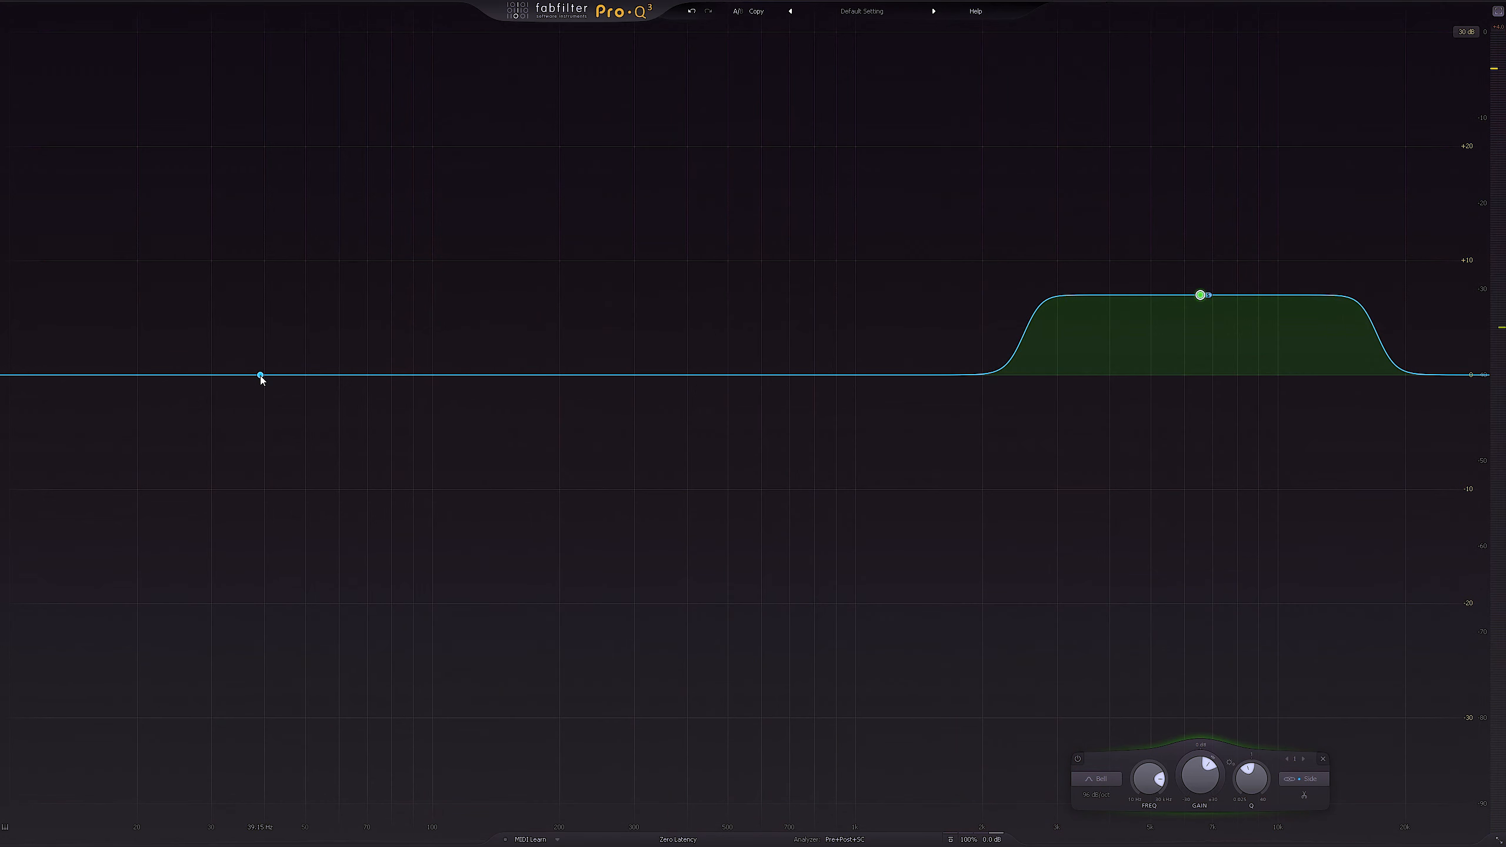
# Add a Side low cut, steepen its slope to 36 dB/oct and move it to about 50 Hz with soloing
pyautogui.click(260, 376)
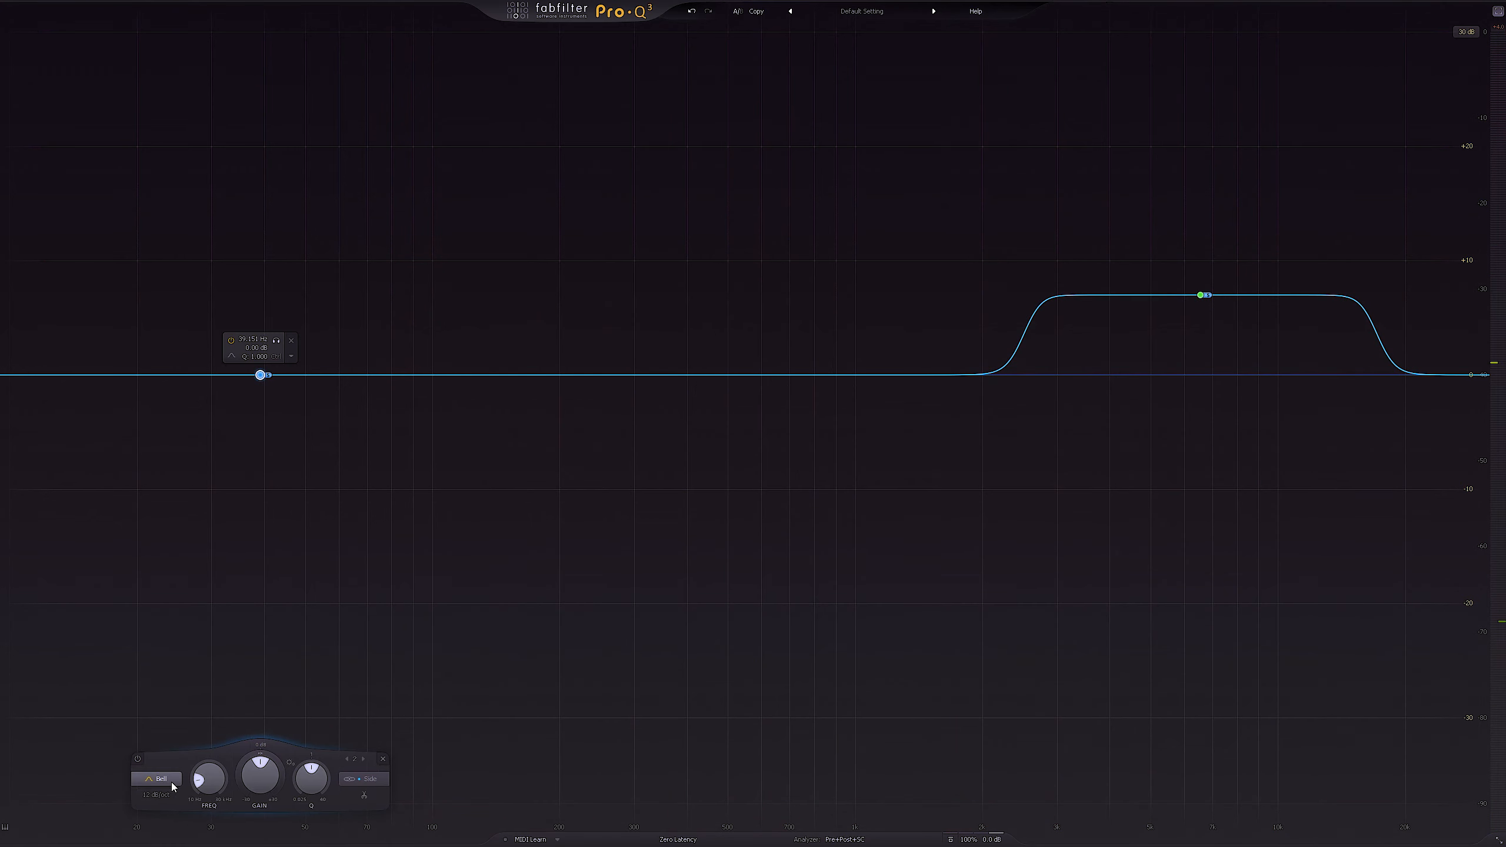
pyautogui.click(160, 779)
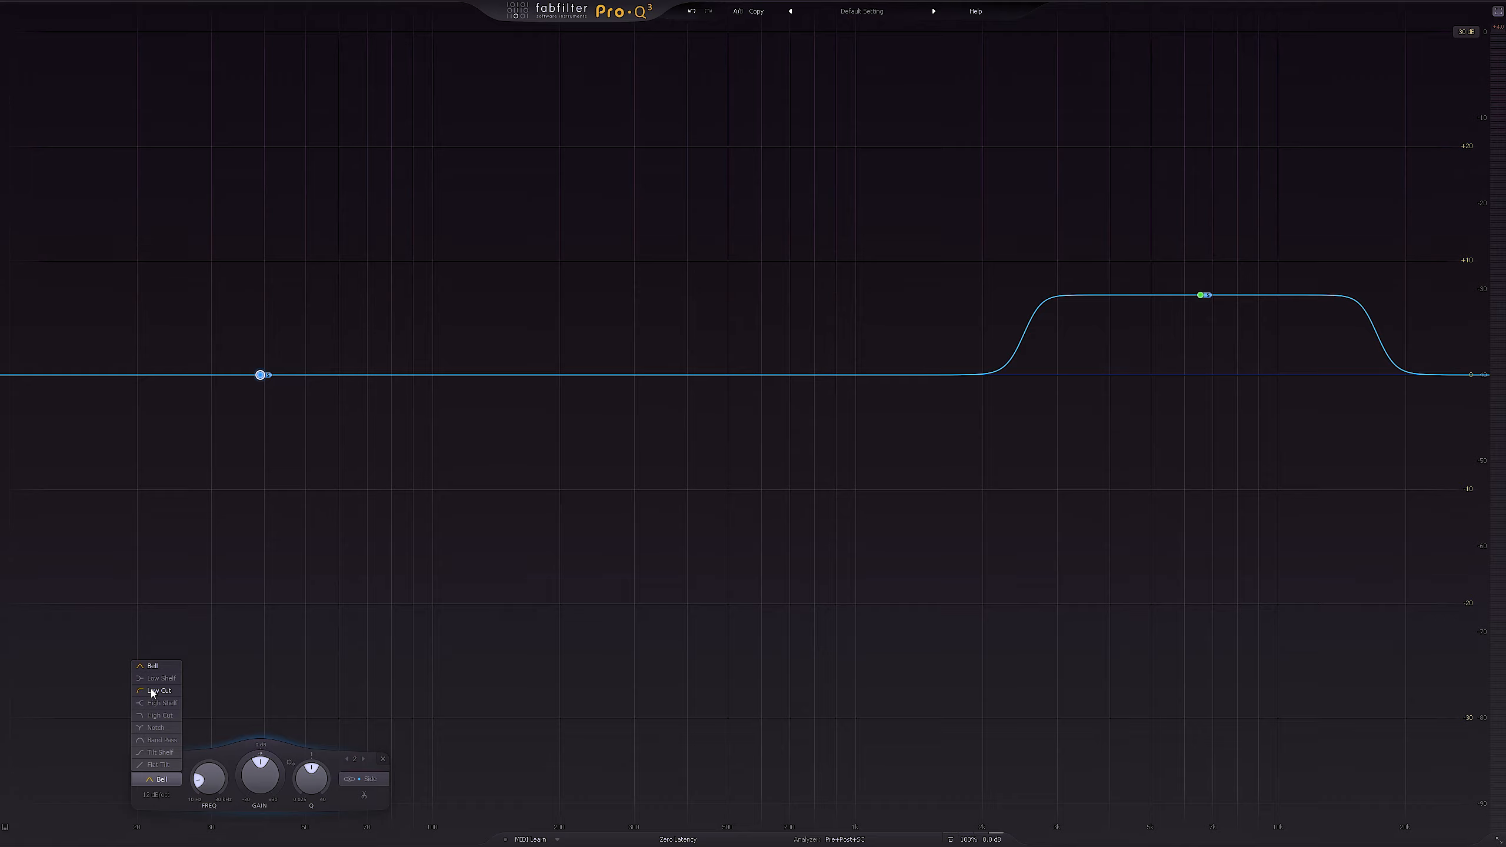
pyautogui.click(153, 691)
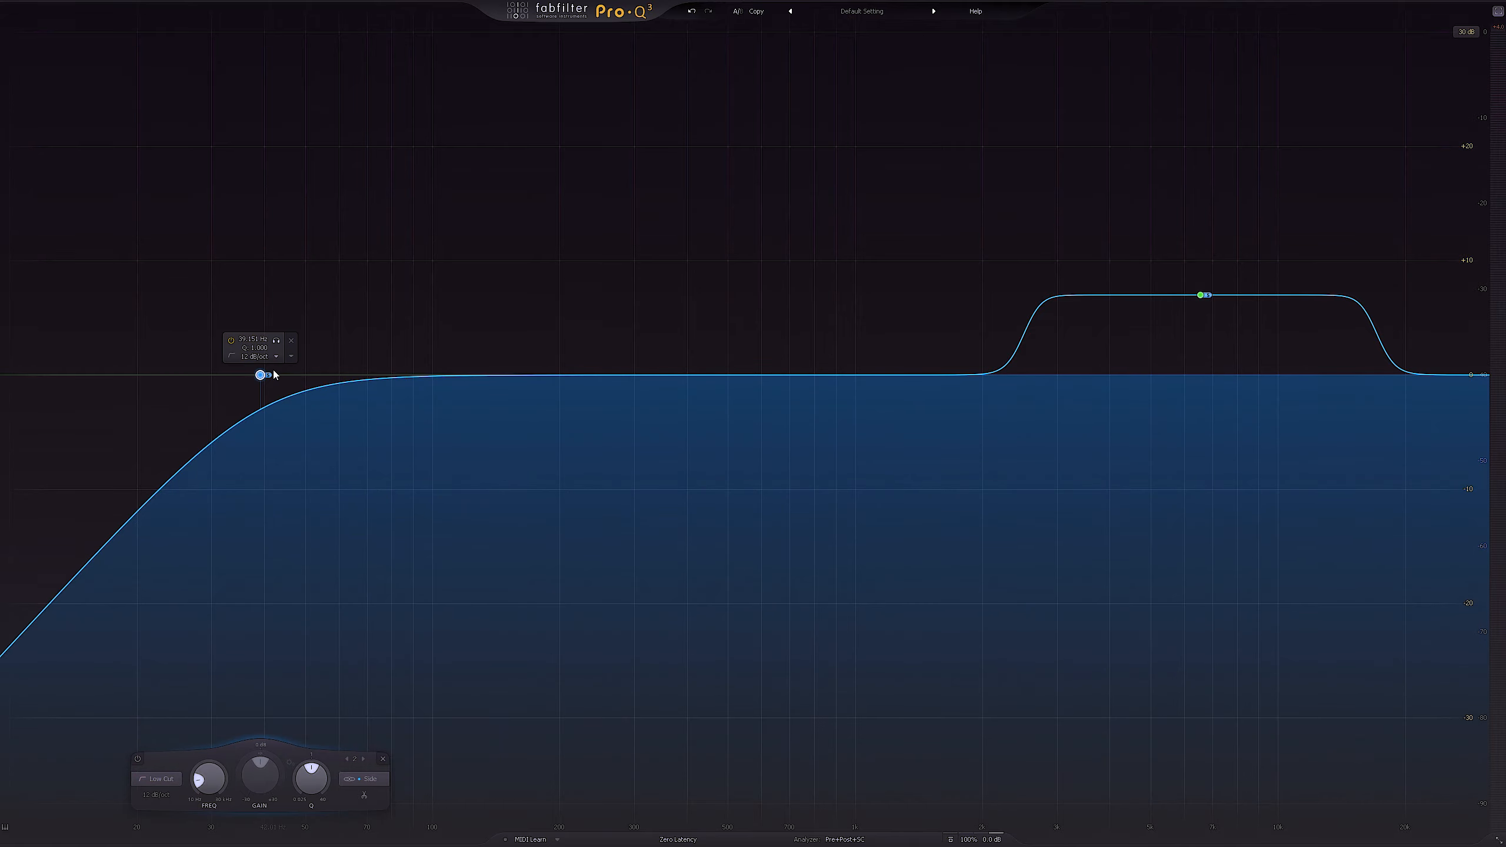
pyautogui.scroll(4, 270, 376)
pyautogui.moveTo(276, 343); pyautogui.dragTo(325, 343)
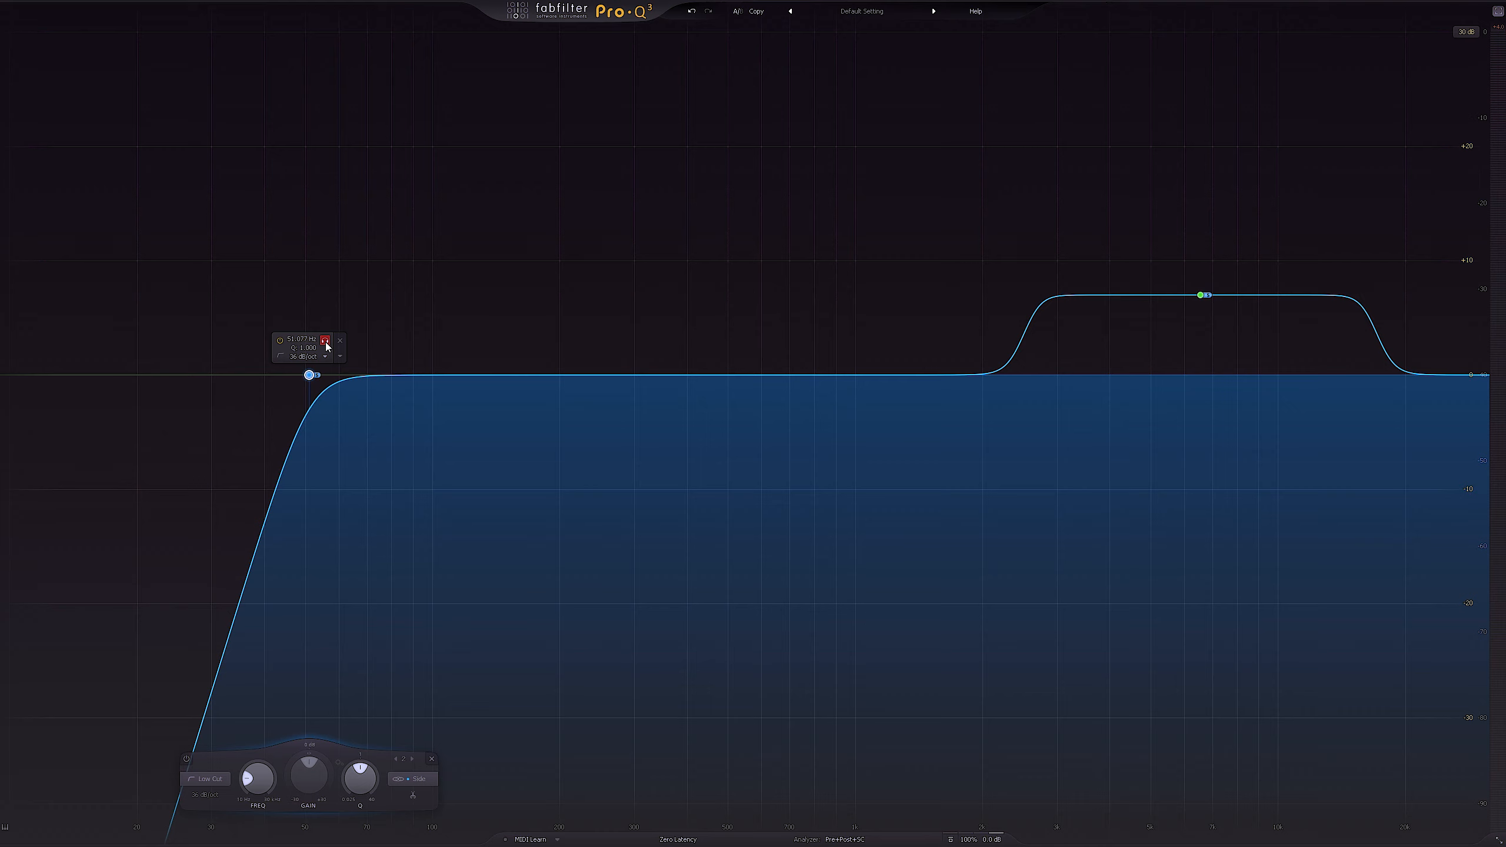
# Sweep the Side low cut up through the low mids and back below 100 Hz, and delete the band
pyautogui.moveTo(326, 347); pyautogui.dragTo(553, 382)
pyautogui.moveTo(708, 395); pyautogui.dragTo(445, 398)
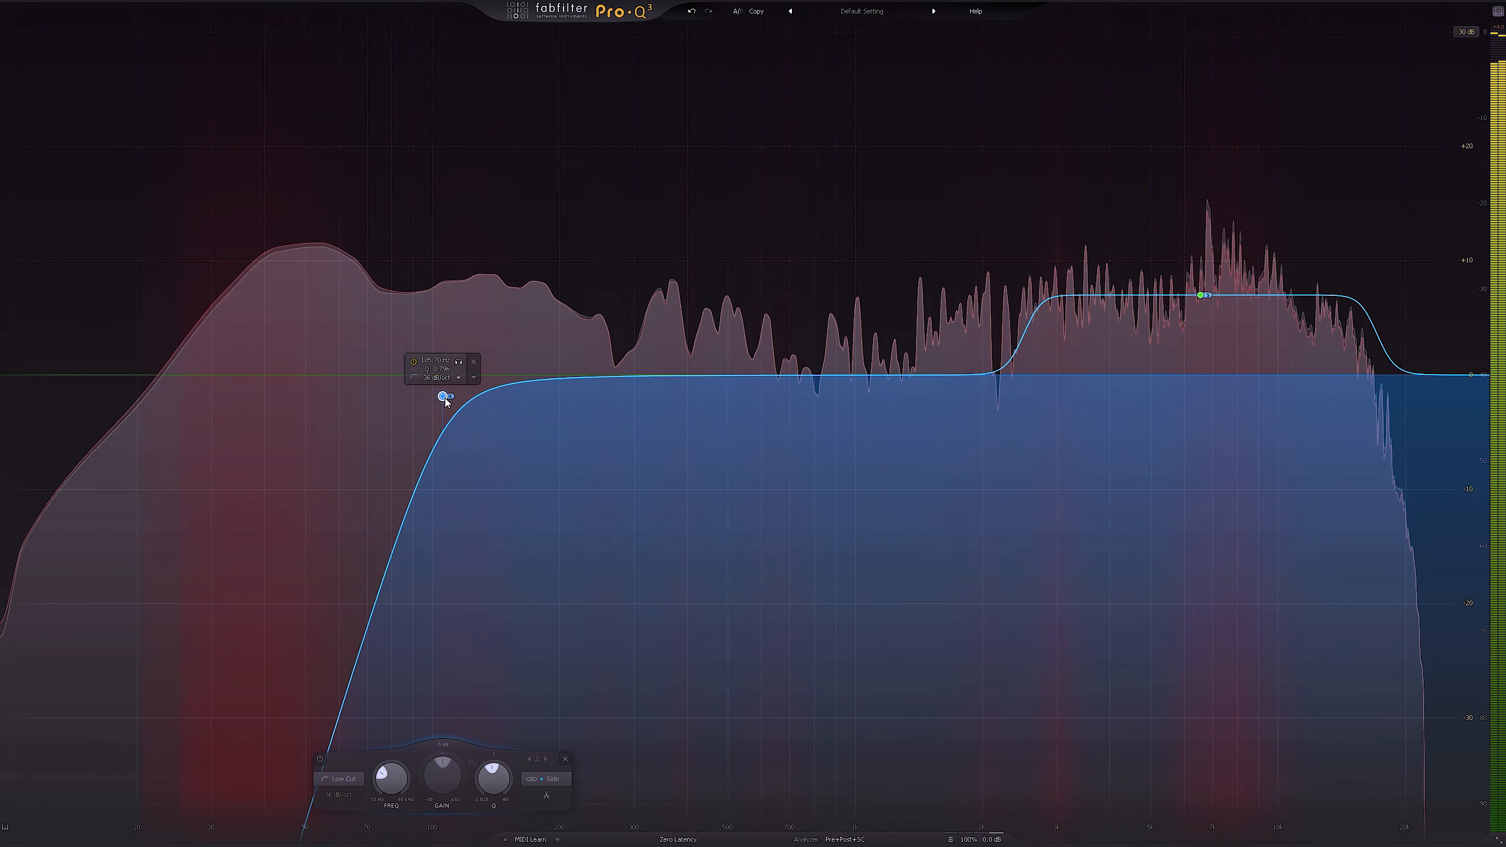
pyautogui.moveTo(445, 396); pyautogui.dragTo(419, 396)
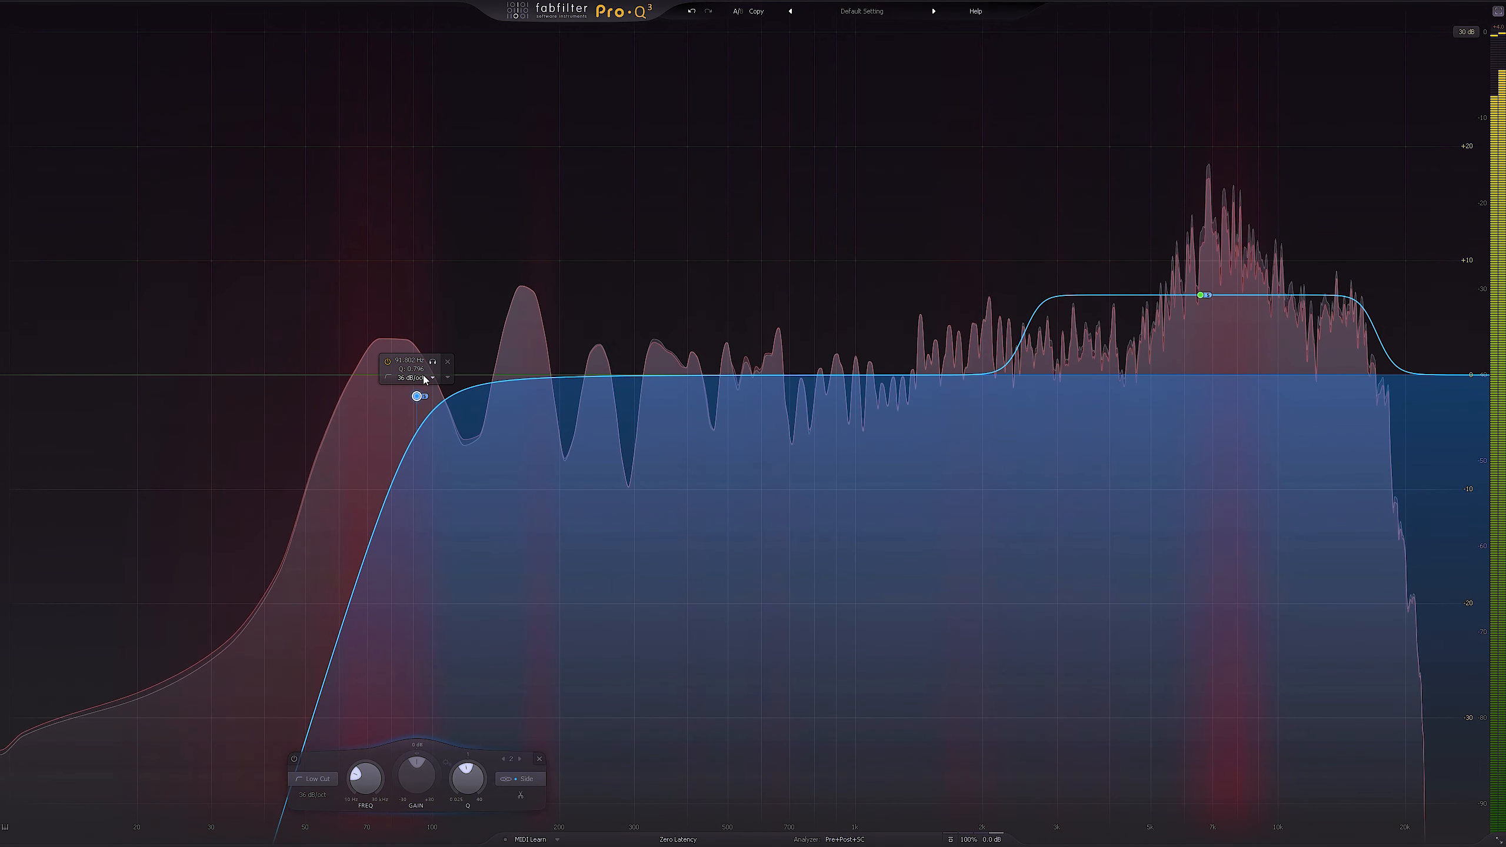
pyautogui.click(447, 361)
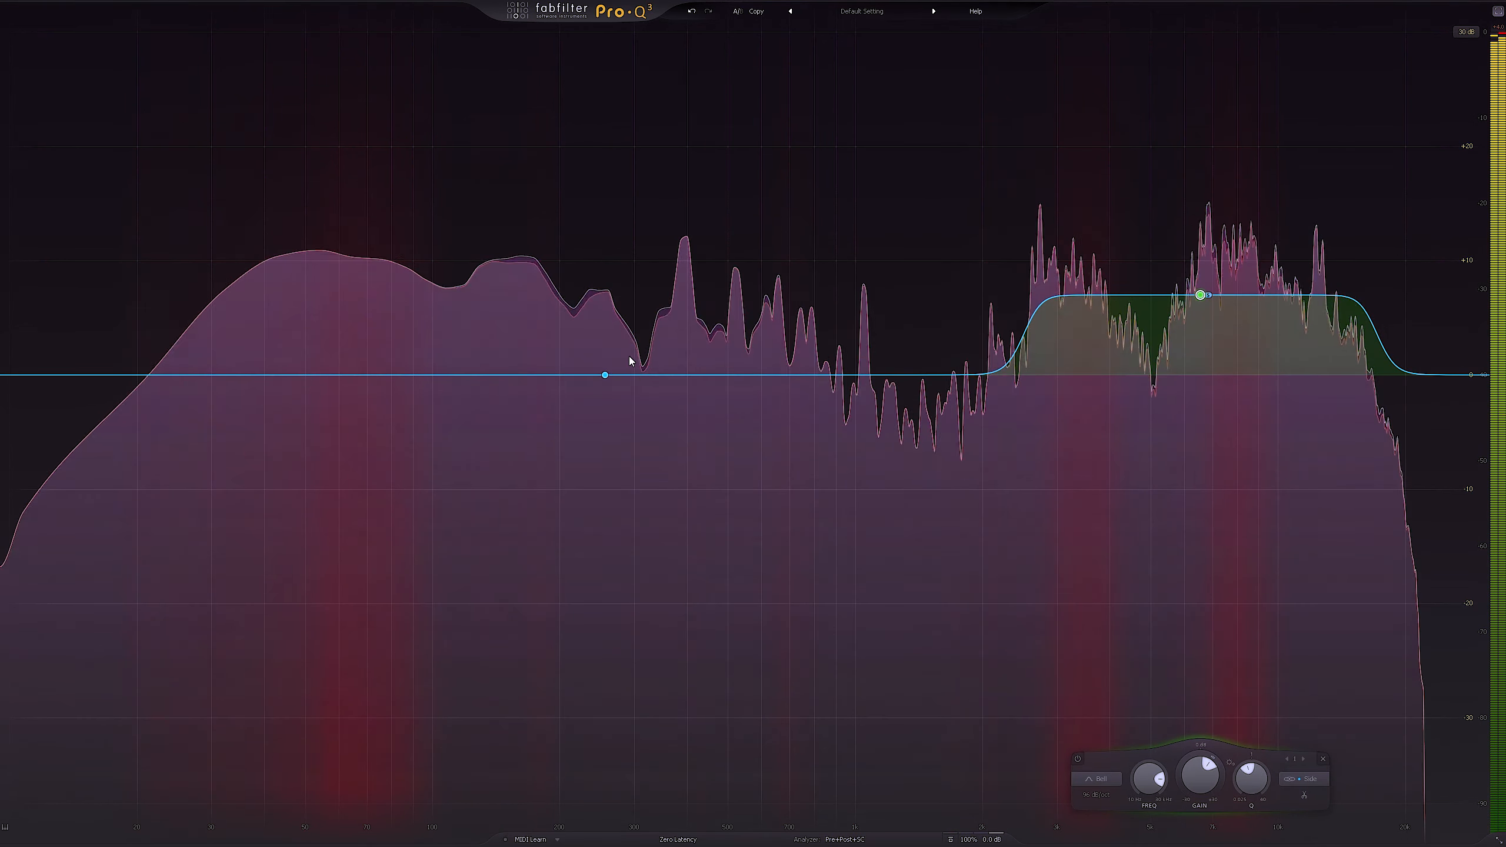
# Set the low-mid bell to Mid with about -3.4 dB near 300 Hz, and boost the high Side band about 3.9 dB
pyautogui.click(766, 778)
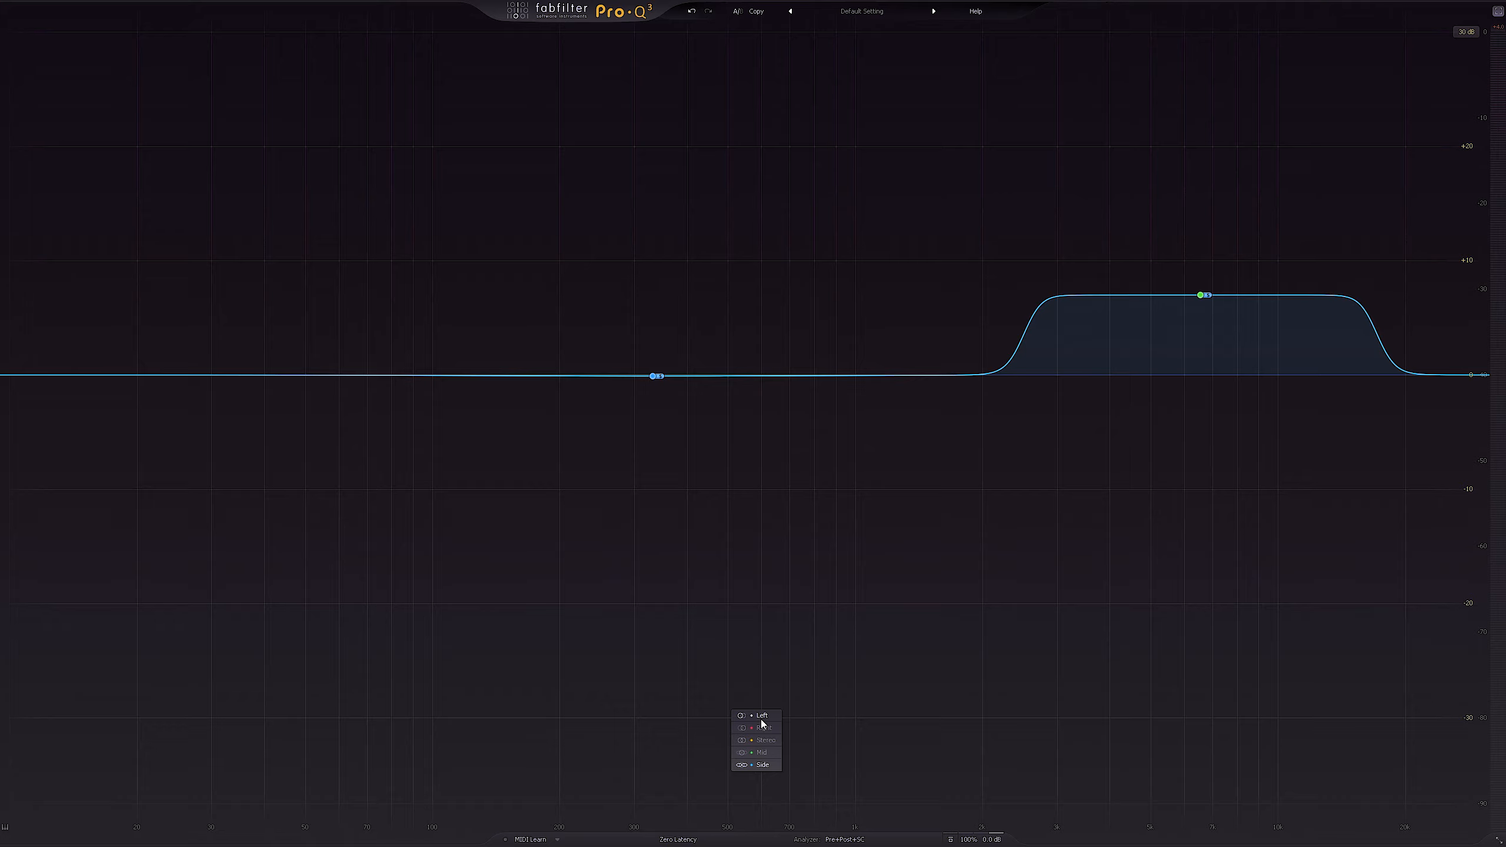
pyautogui.click(761, 718)
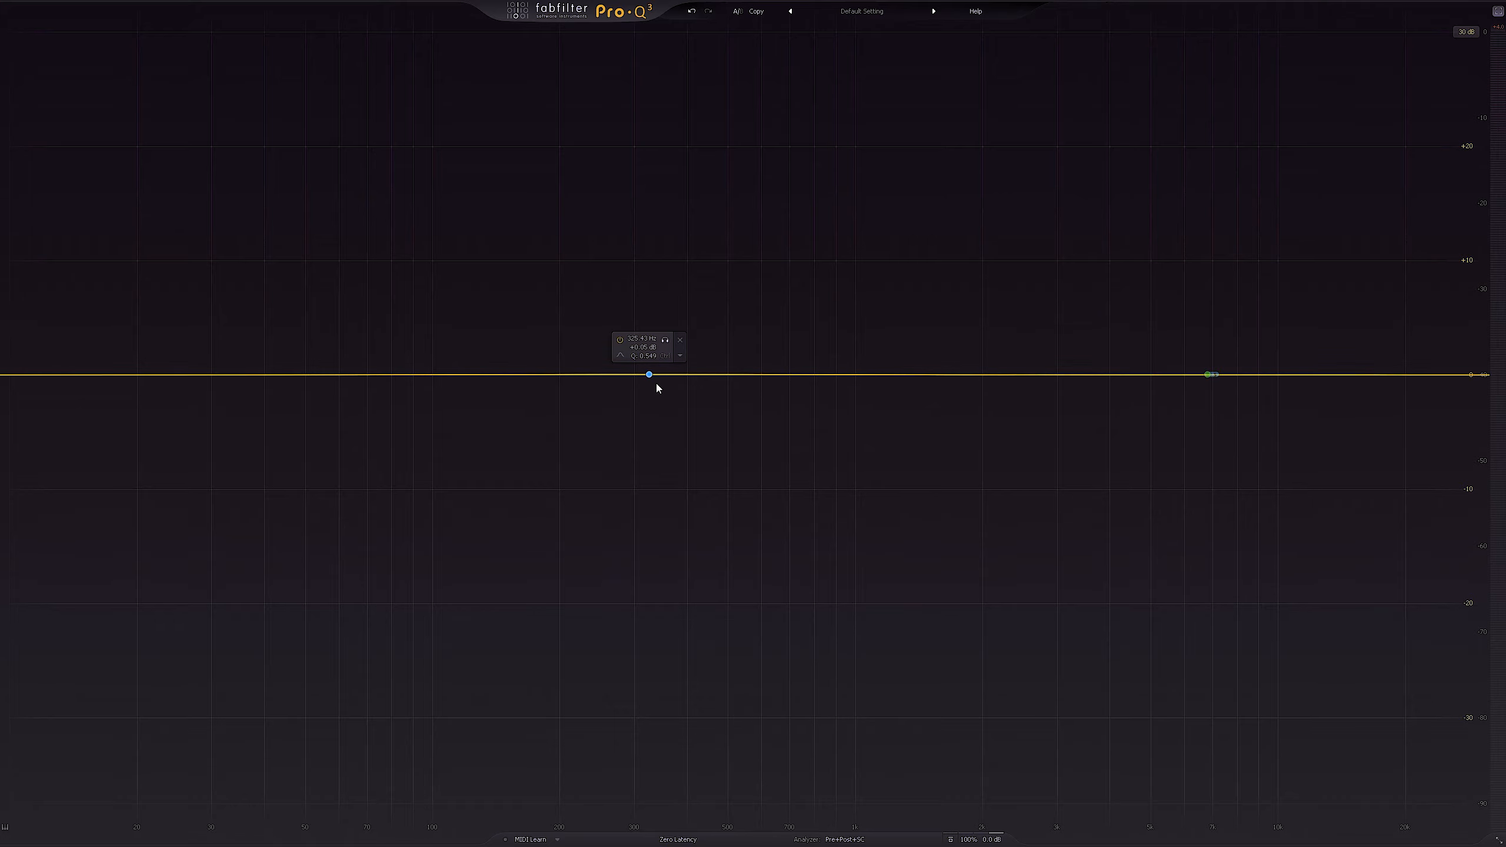
pyautogui.moveTo(651, 377); pyautogui.dragTo(634, 417)
pyautogui.click(737, 781)
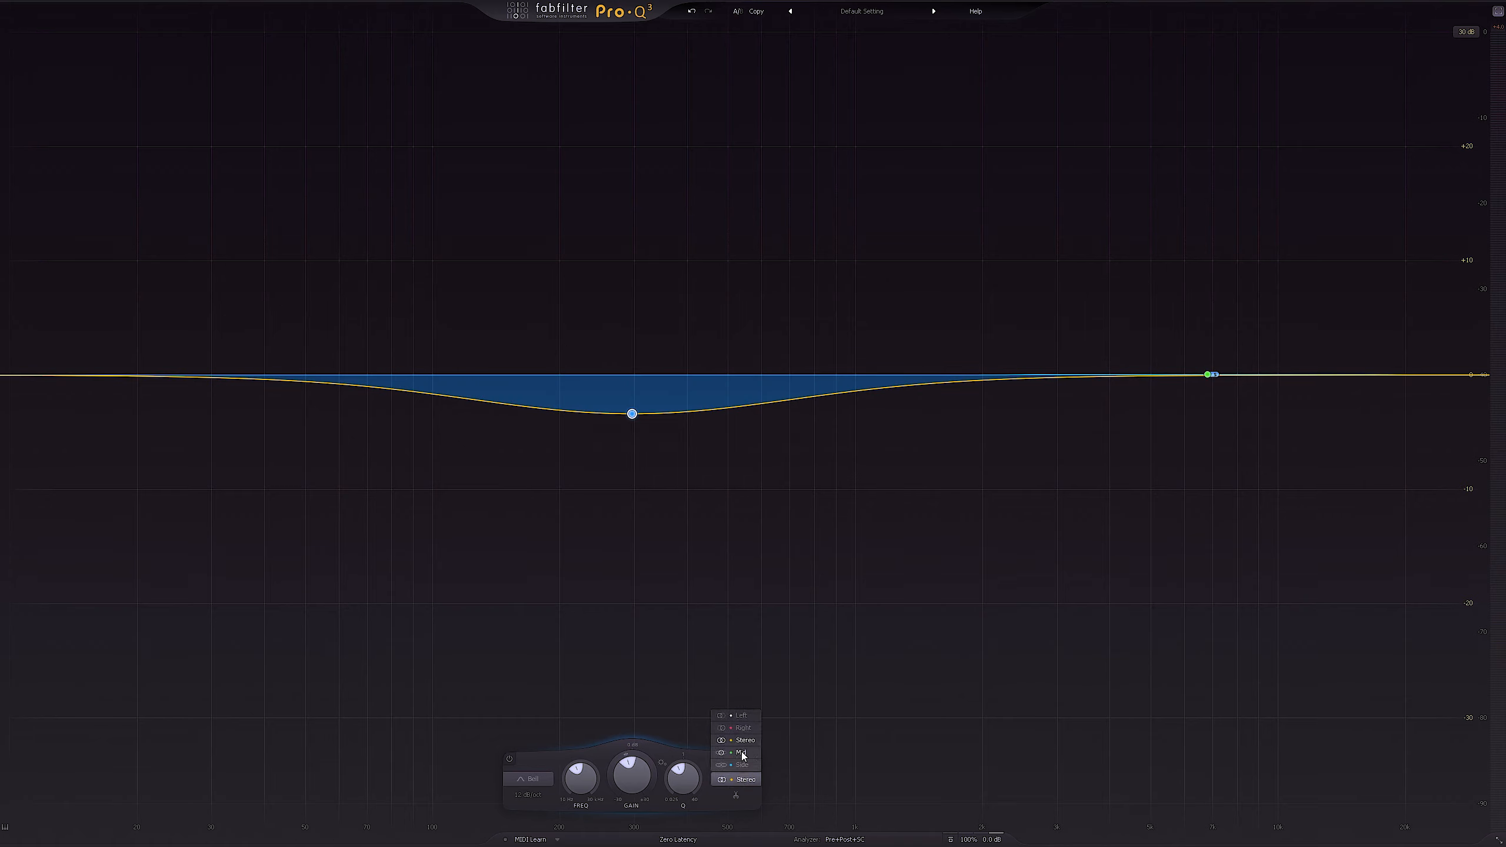
pyautogui.click(741, 753)
pyautogui.moveTo(1206, 377)
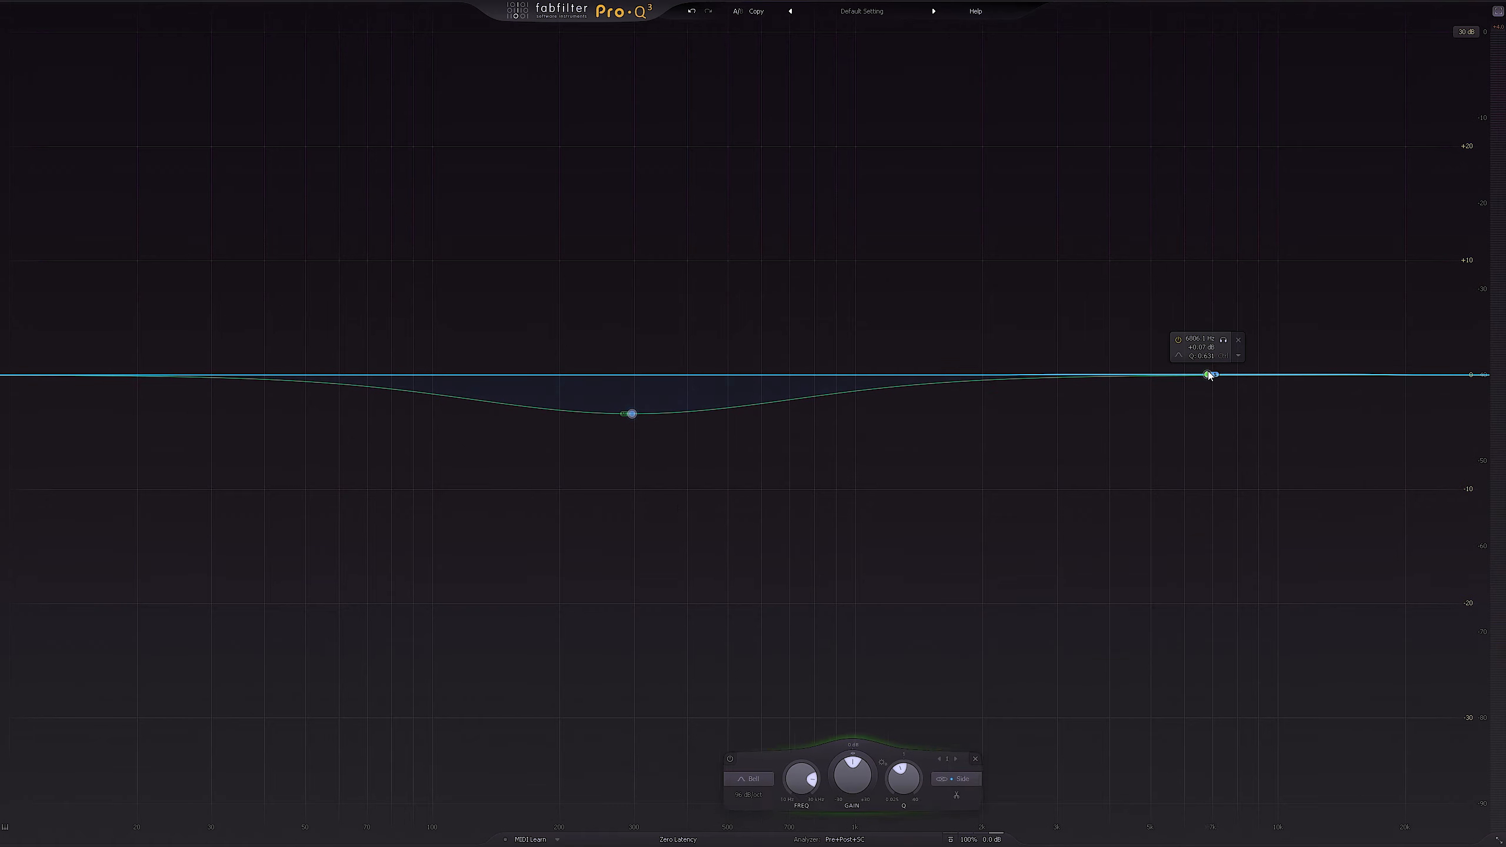
pyautogui.moveTo(1208, 375); pyautogui.dragTo(1206, 331)
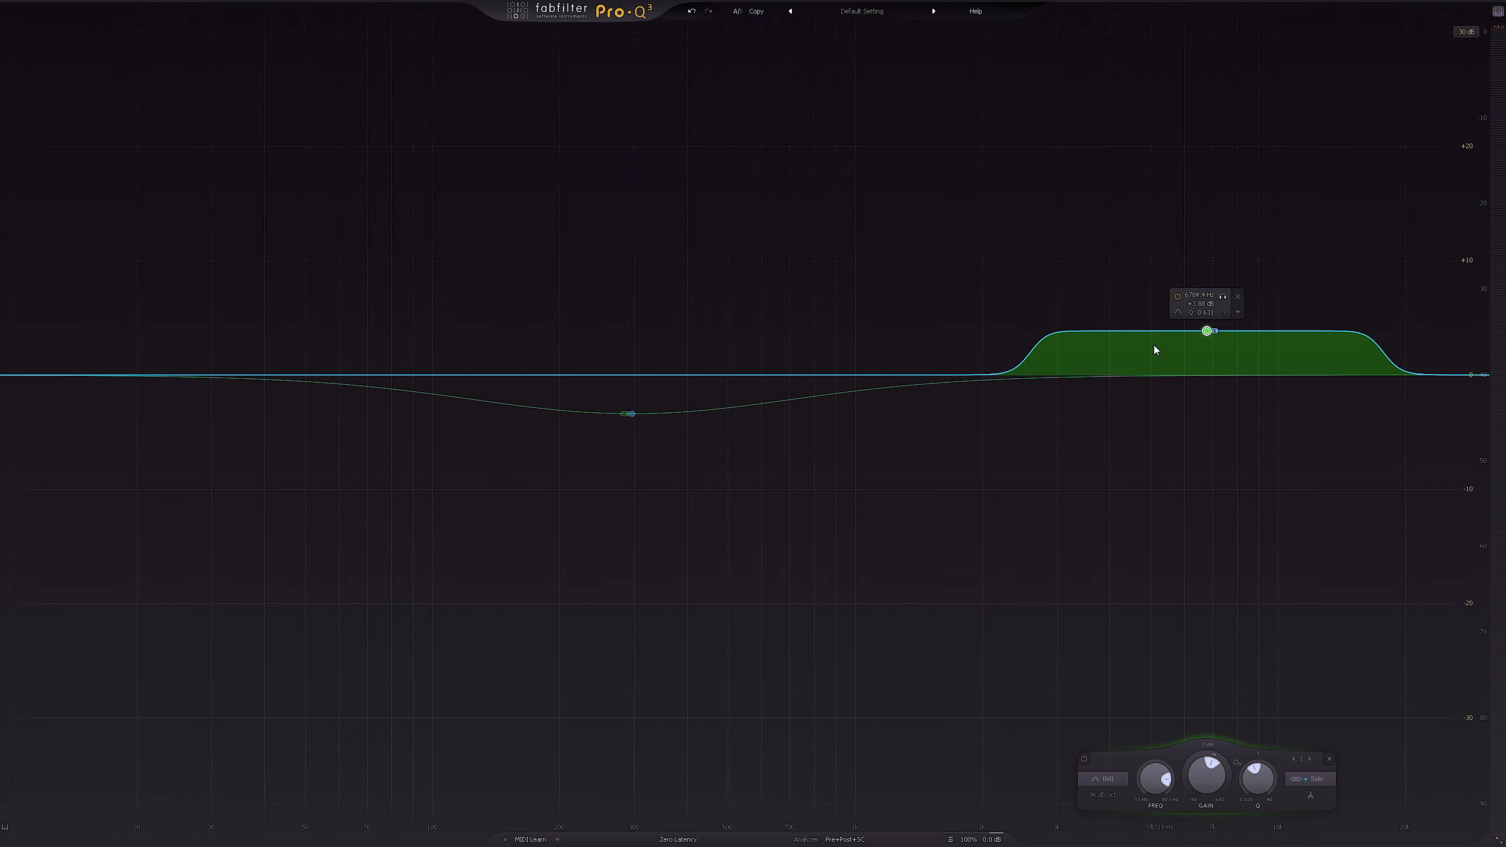
# Deepen the 300 Hz Mid cut to about -16 dB, and move the Side boost to about +14.8 dB near 400 Hz, adjusting its bandwidth
pyautogui.moveTo(632, 414); pyautogui.dragTo(636, 557)
pyautogui.moveTo(1207, 331); pyautogui.dragTo(690, 206)
pyautogui.scroll(-8, 763, 292)
pyautogui.scroll(2, 740, 255)
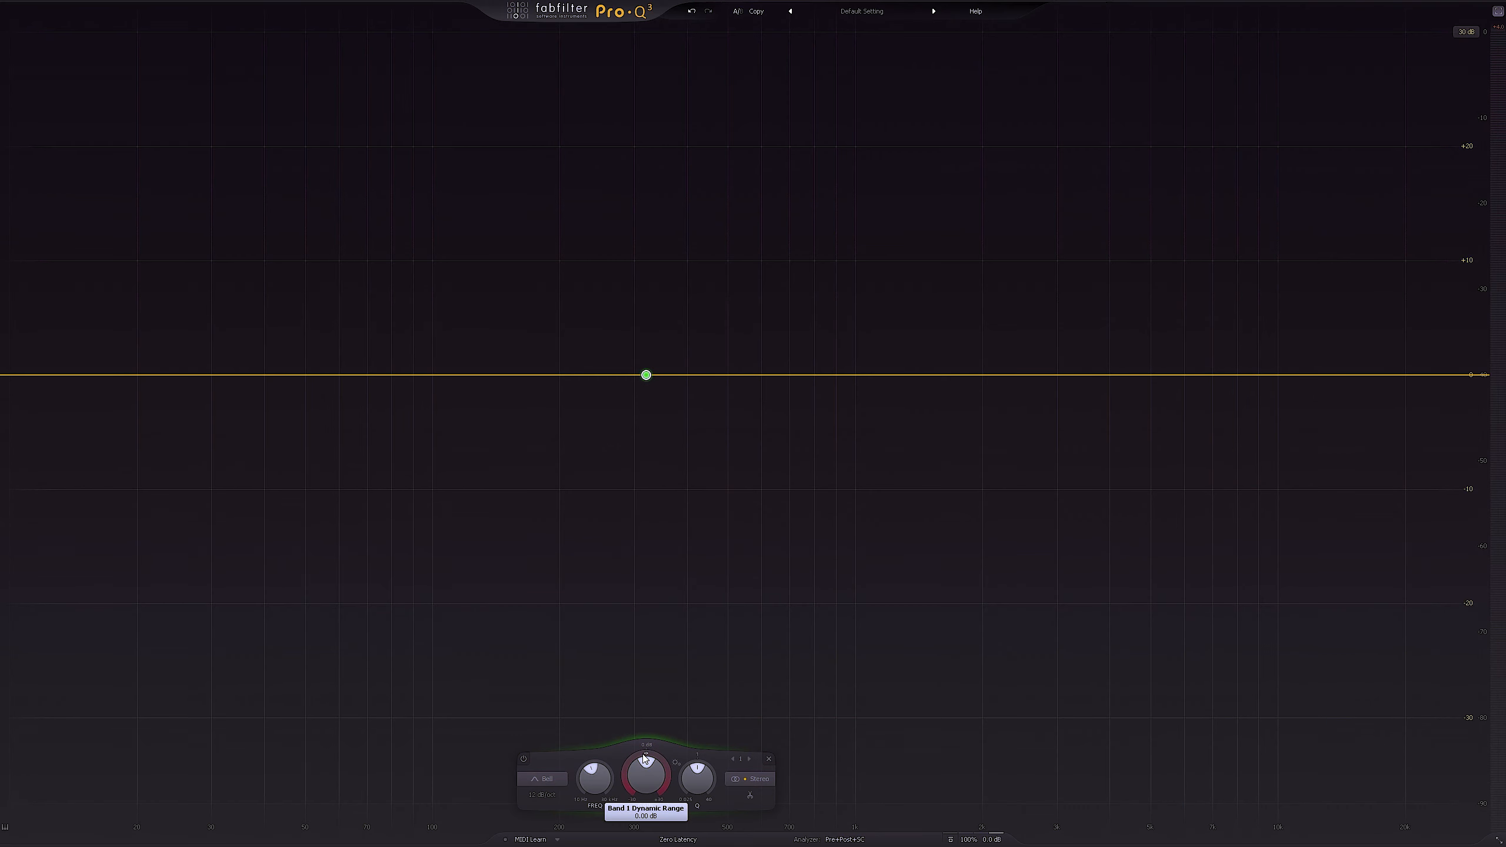
# Give the stereo bell near 320 Hz a dynamic range of -10 dB and adjust its Q while toggling playback
pyautogui.scroll(-5, 665, 678)
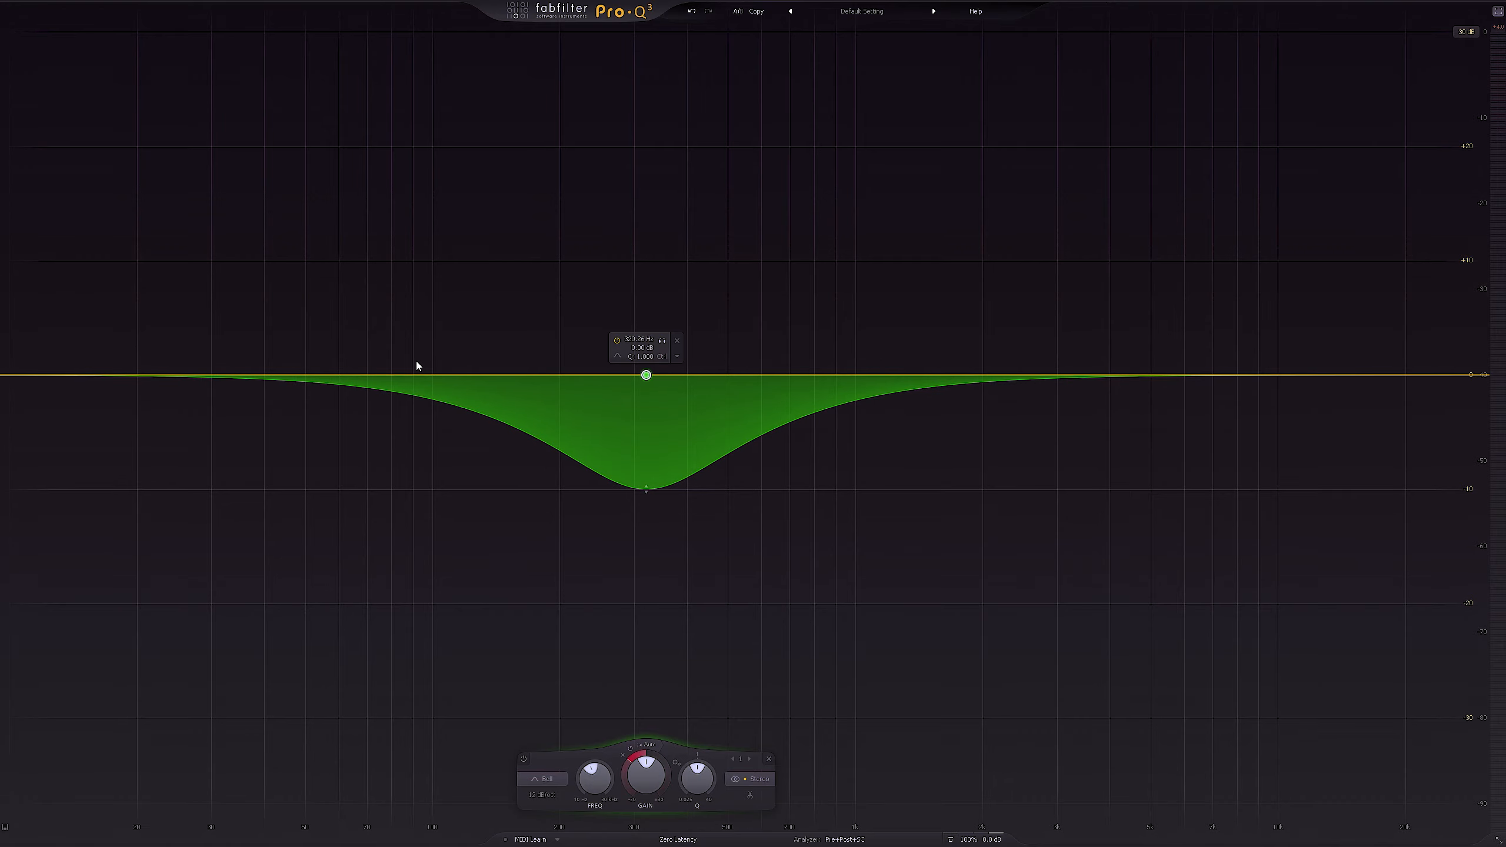
pyautogui.press('space')
pyautogui.press('space')
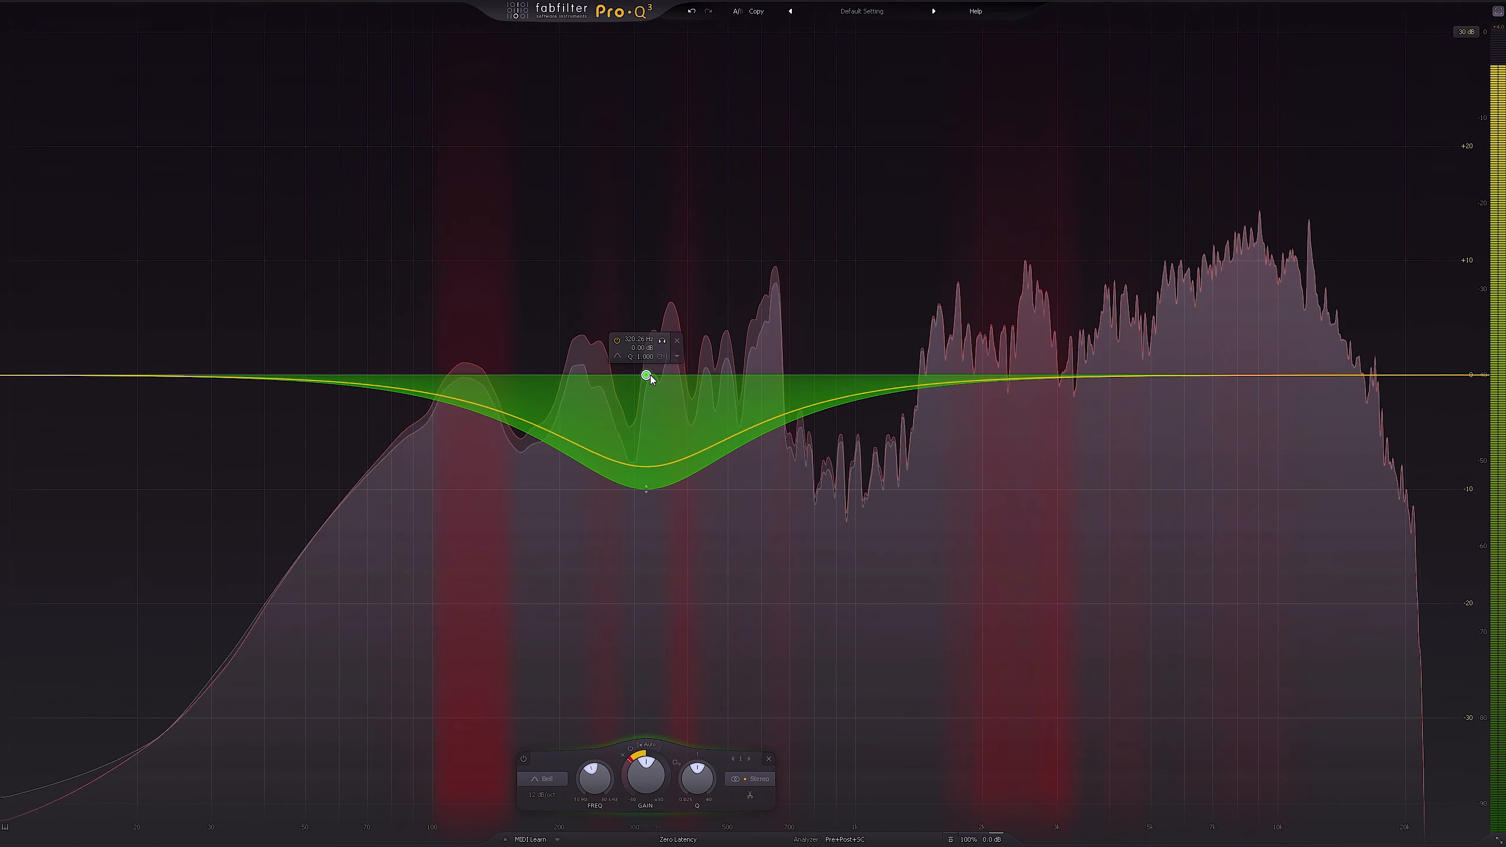
pyautogui.scroll(-5, 647, 375)
pyautogui.scroll(6, 646, 376)
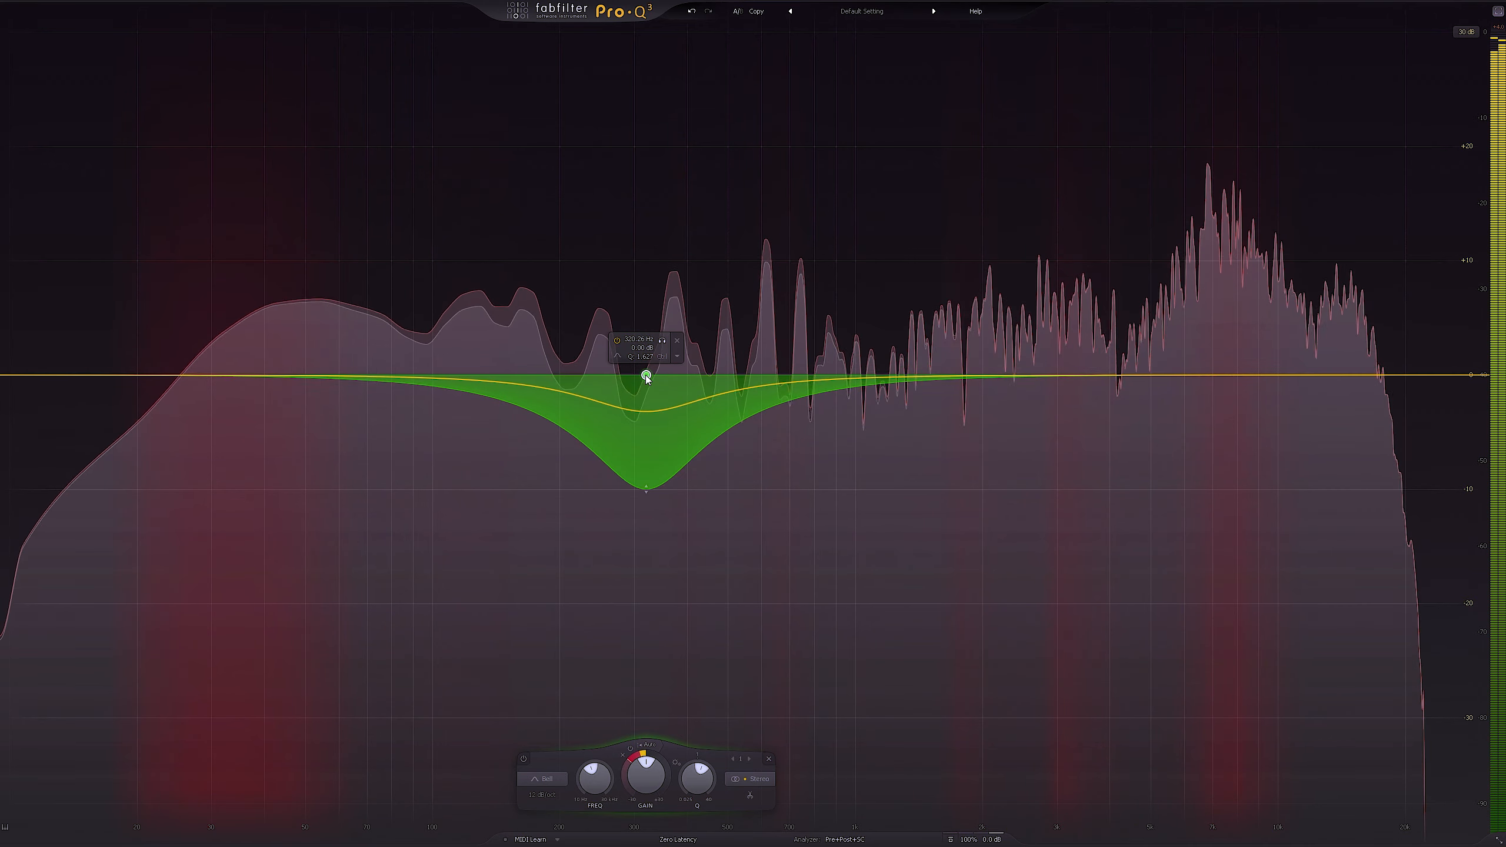
# Make the bell's dynamic range positive with a manual threshold, and place the band at about 93 Hz with a wider bandwidth
pyautogui.moveTo(624, 773); pyautogui.dragTo(629, 715)
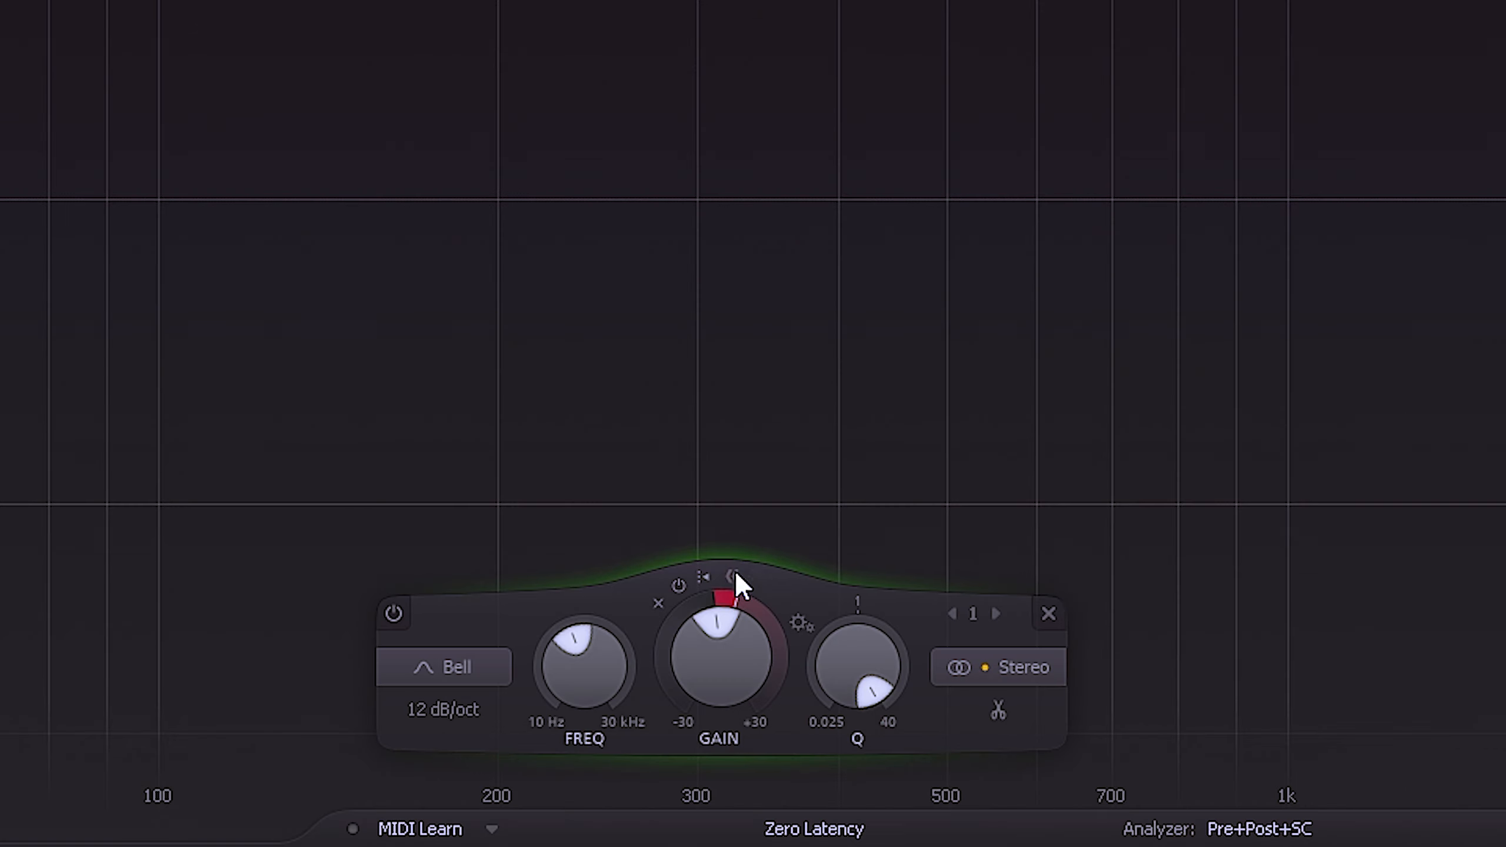
pyautogui.click(734, 575)
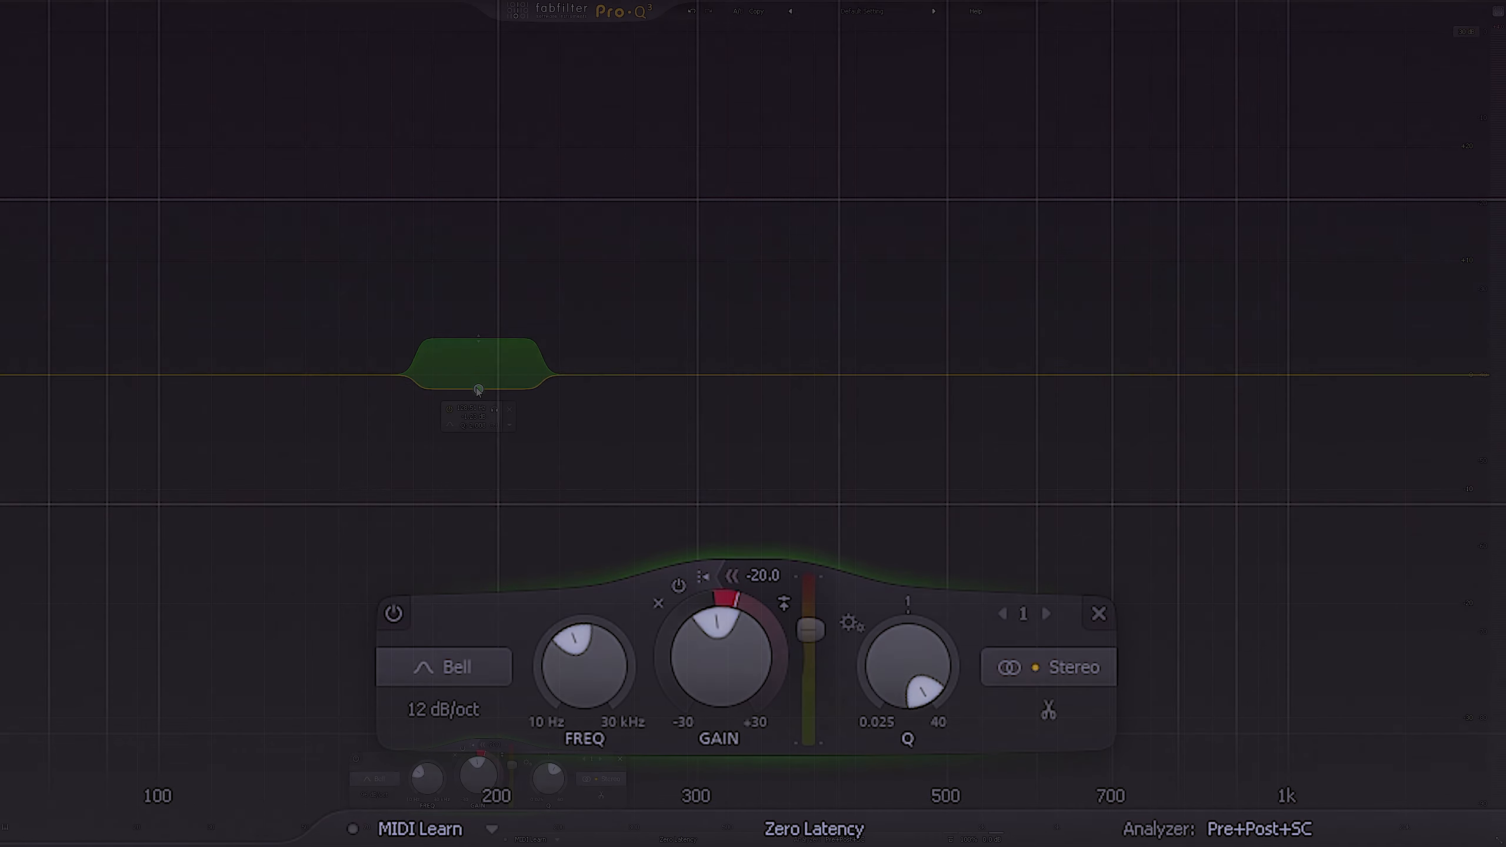
pyautogui.moveTo(477, 375); pyautogui.dragTo(419, 376)
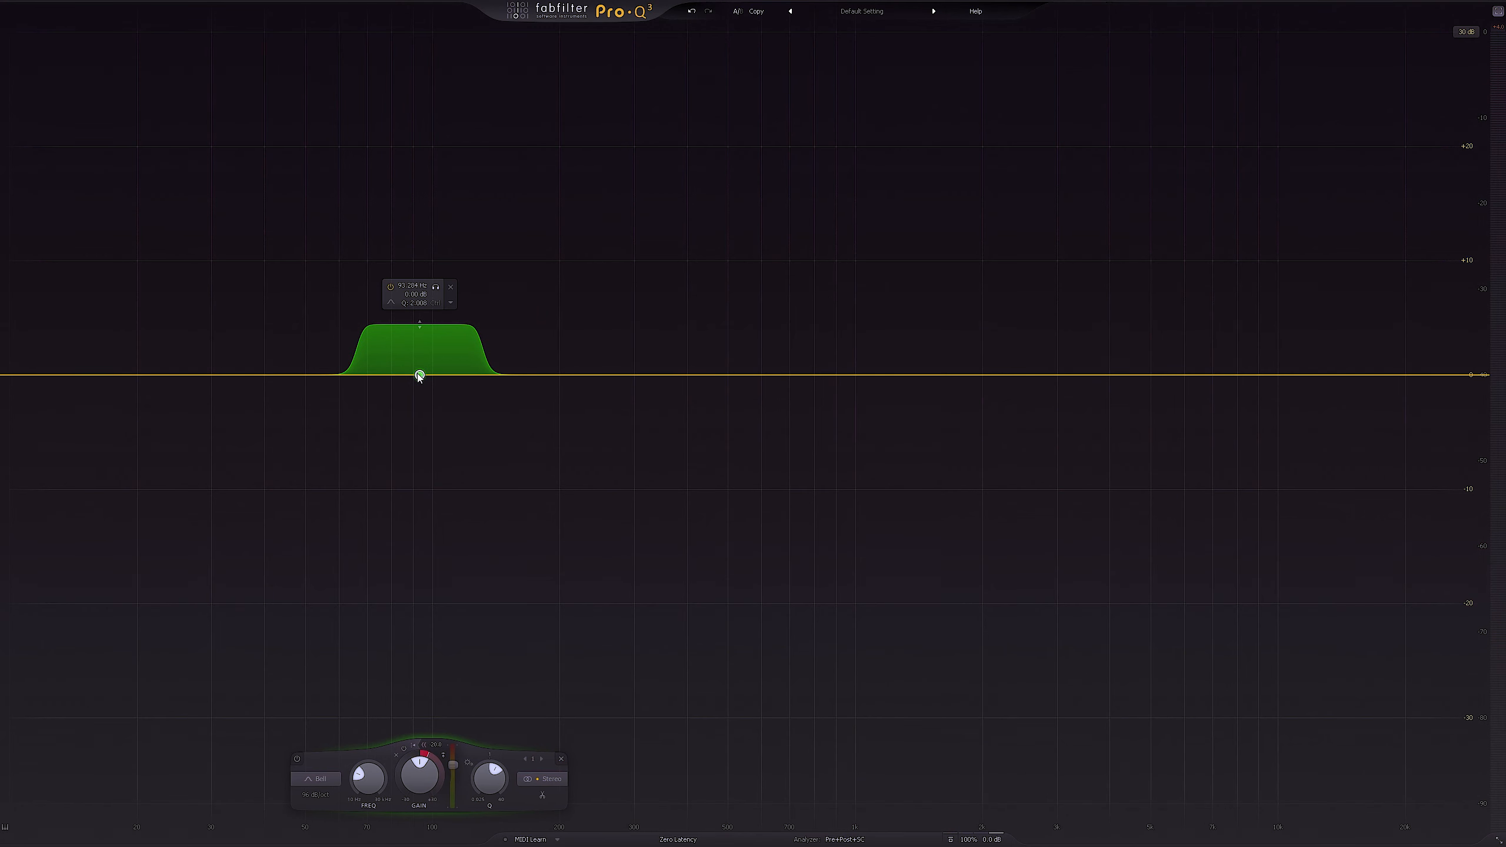
pyautogui.scroll(-5, 420, 375)
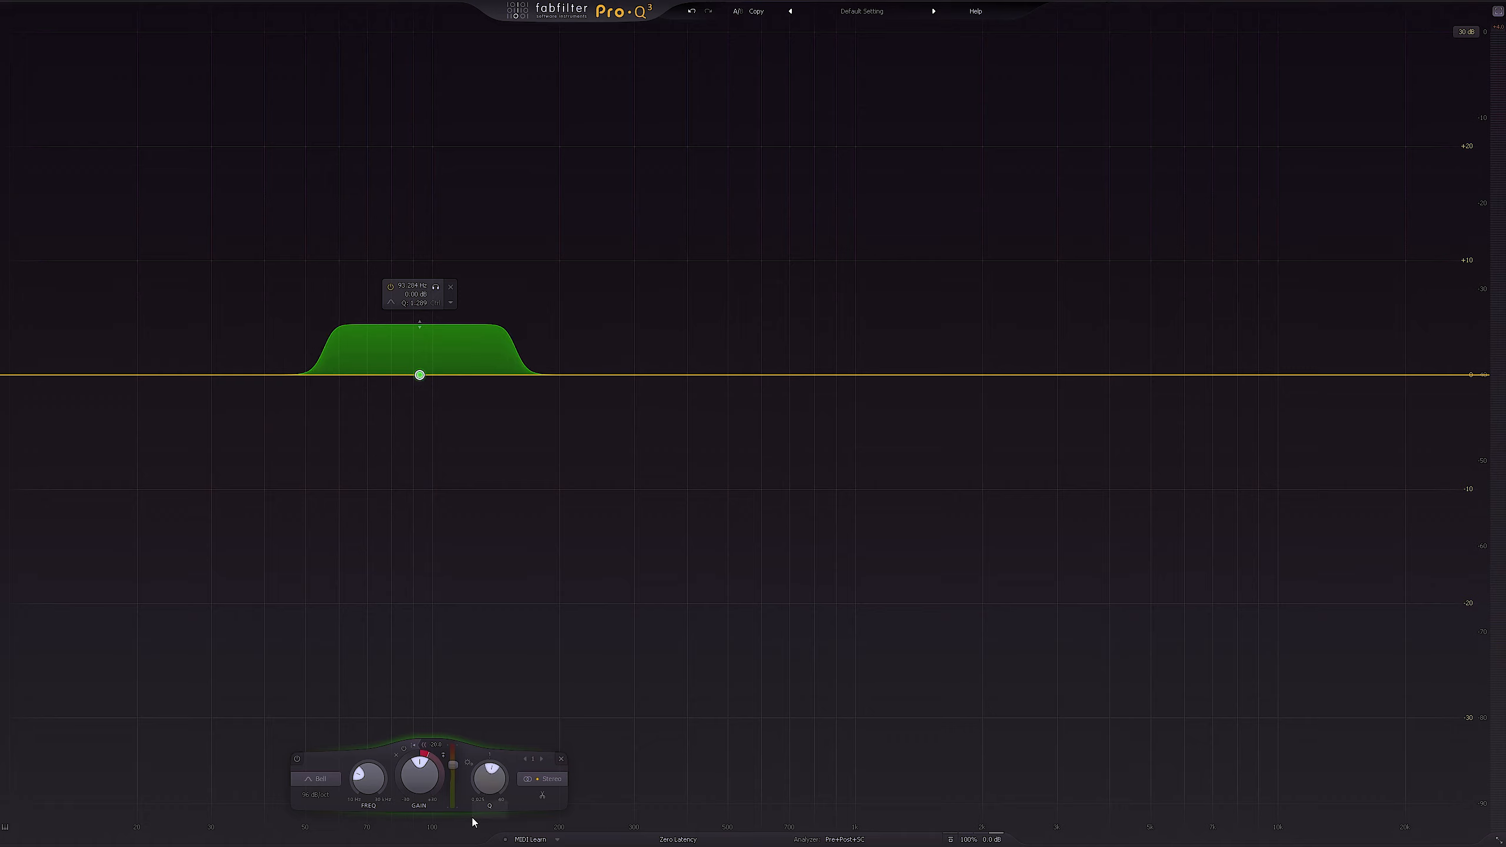
# Shift the dynamic band to about 117 Hz, widen its bandwidth and raise its threshold to -7.8 dB
pyautogui.moveTo(452, 767)
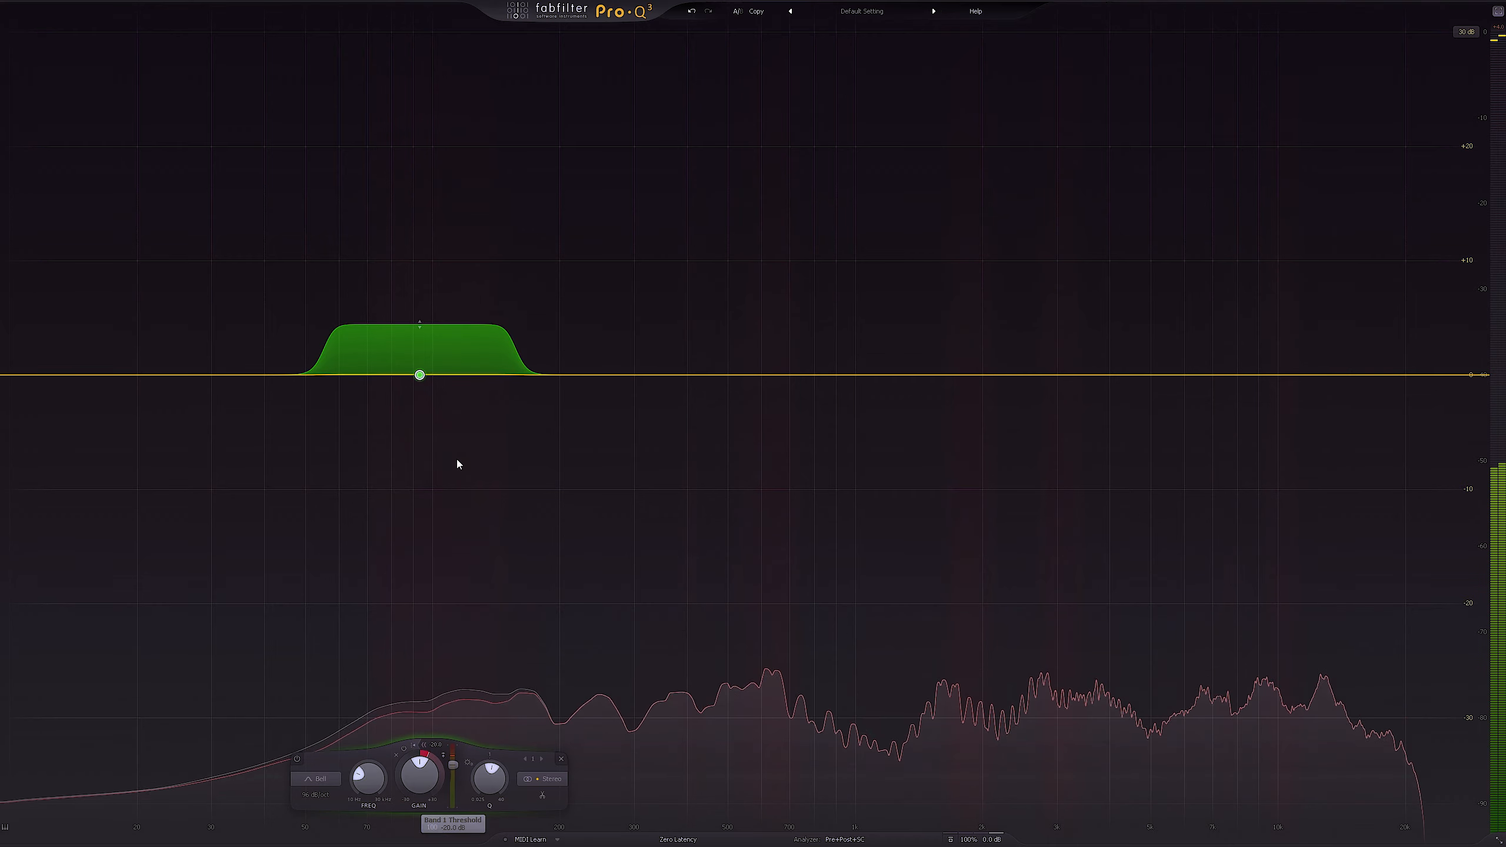
pyautogui.moveTo(419, 375); pyautogui.dragTo(461, 374)
pyautogui.scroll(-4, 432, 377)
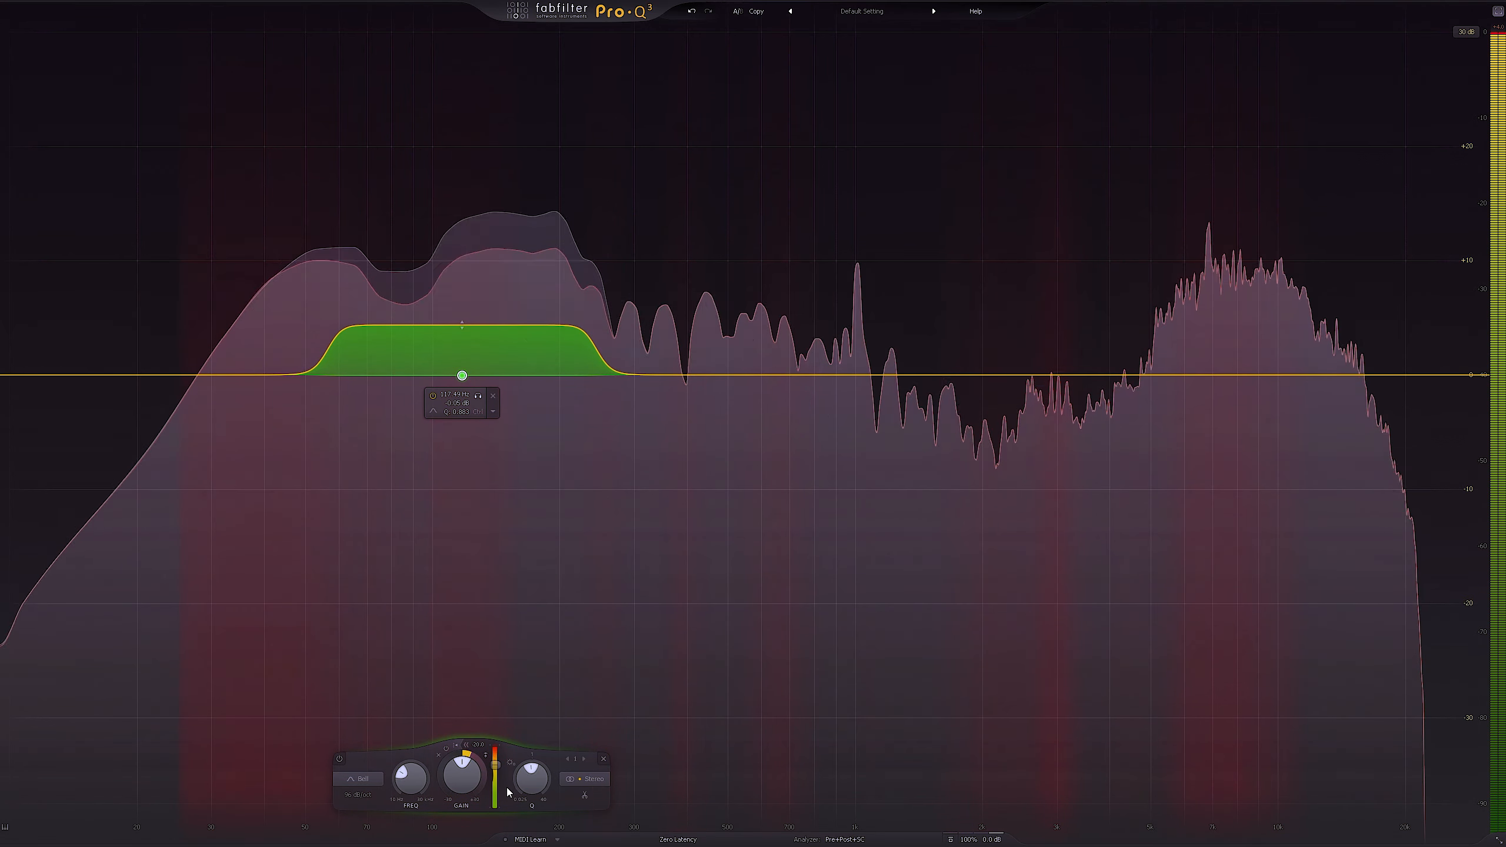
pyautogui.moveTo(498, 770); pyautogui.dragTo(499, 756)
# Audition the dynamic low band at its raised threshold by stopping and restarting playback
pyautogui.press('space')
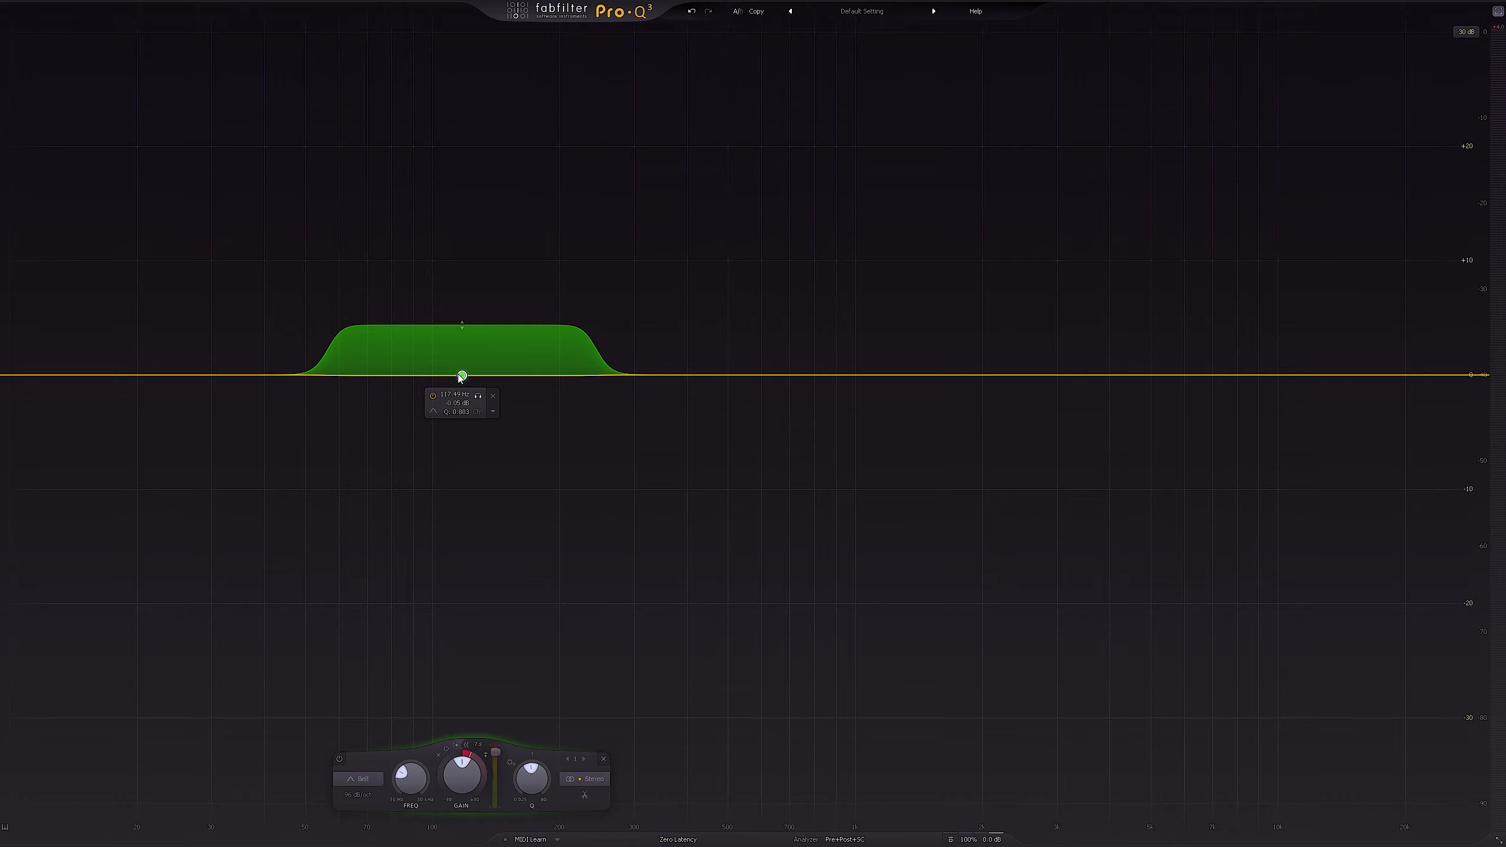
pyautogui.press('space')
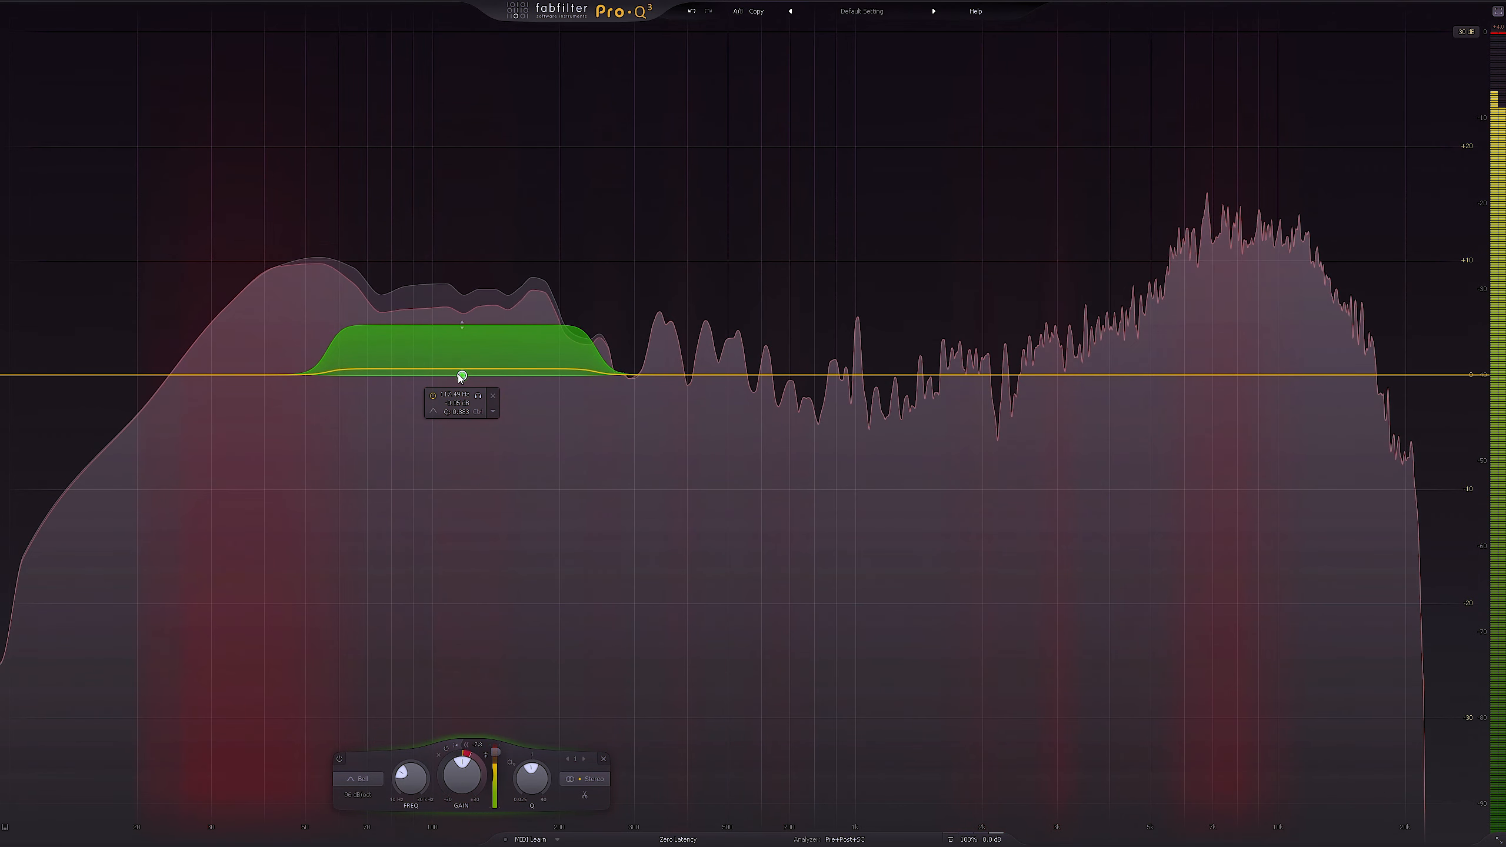
pyautogui.press('space')
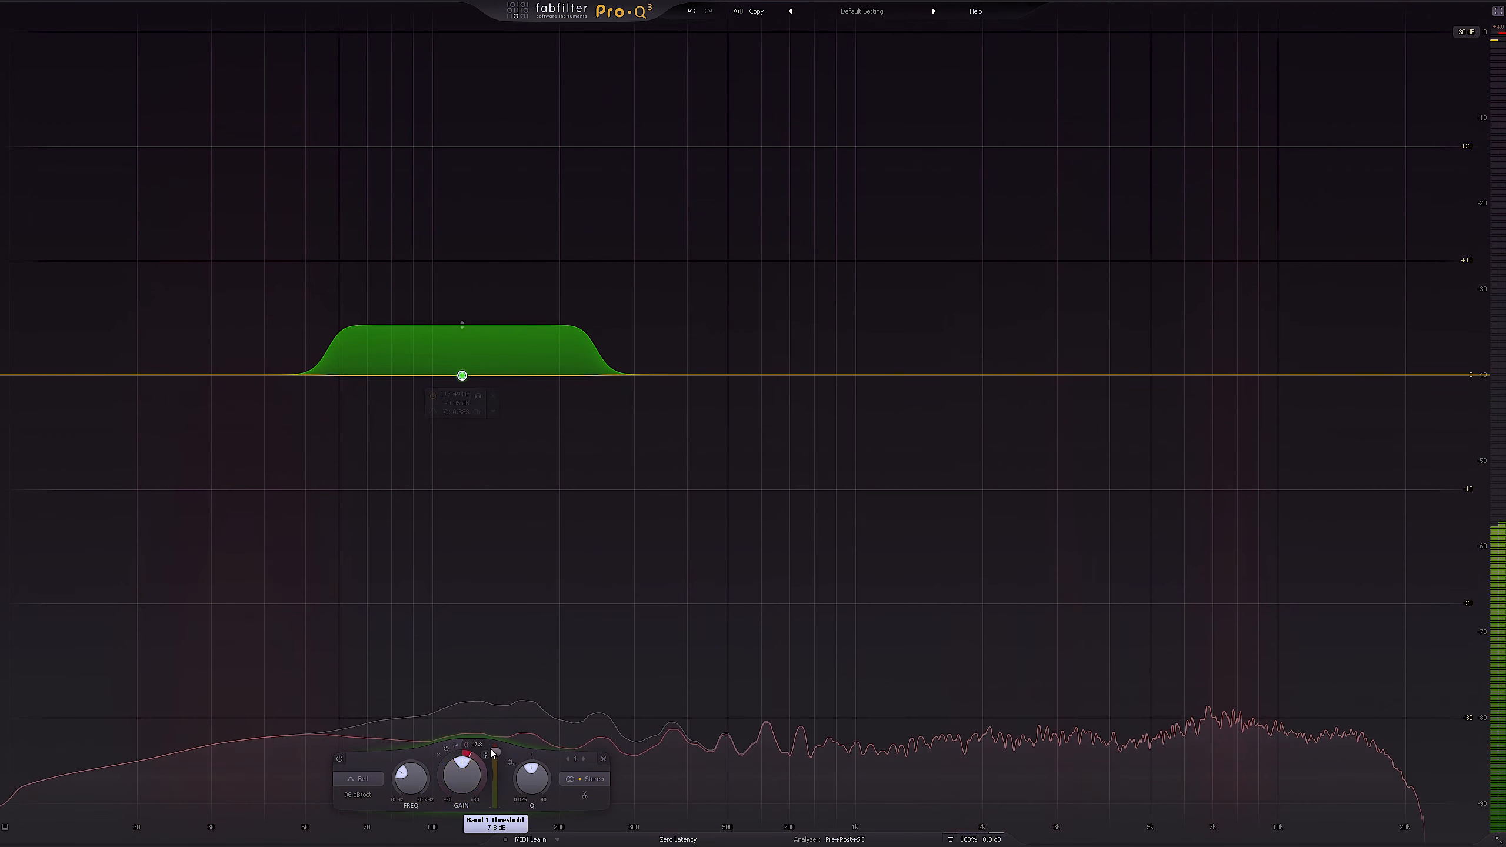
pyautogui.moveTo(497, 755)
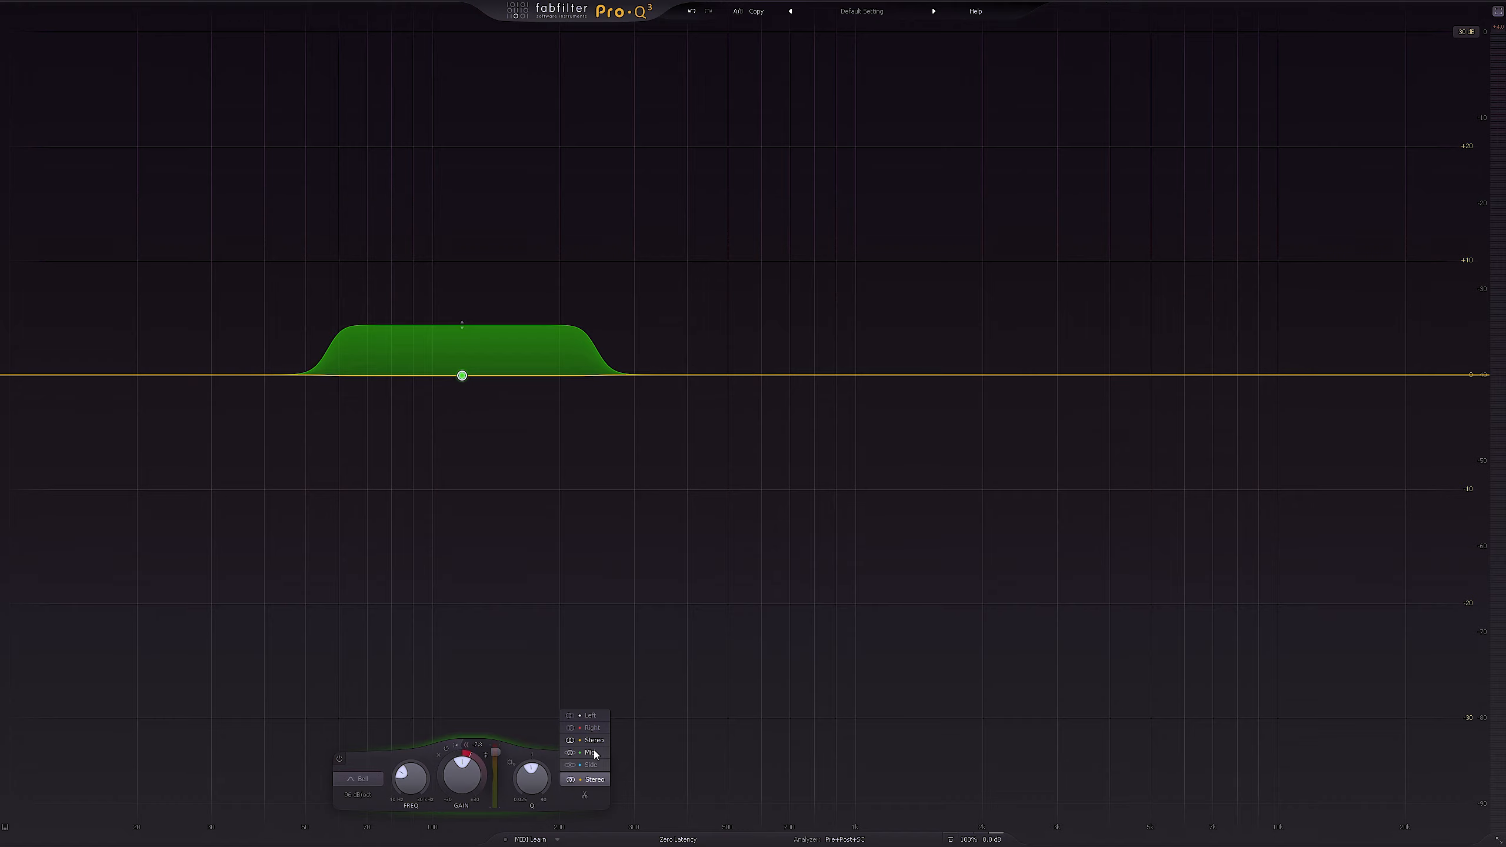
# Switch the dynamic low band's stereo placement to Mid, start playback, and change the placement to Side
pyautogui.click(593, 751)
pyautogui.press('space')
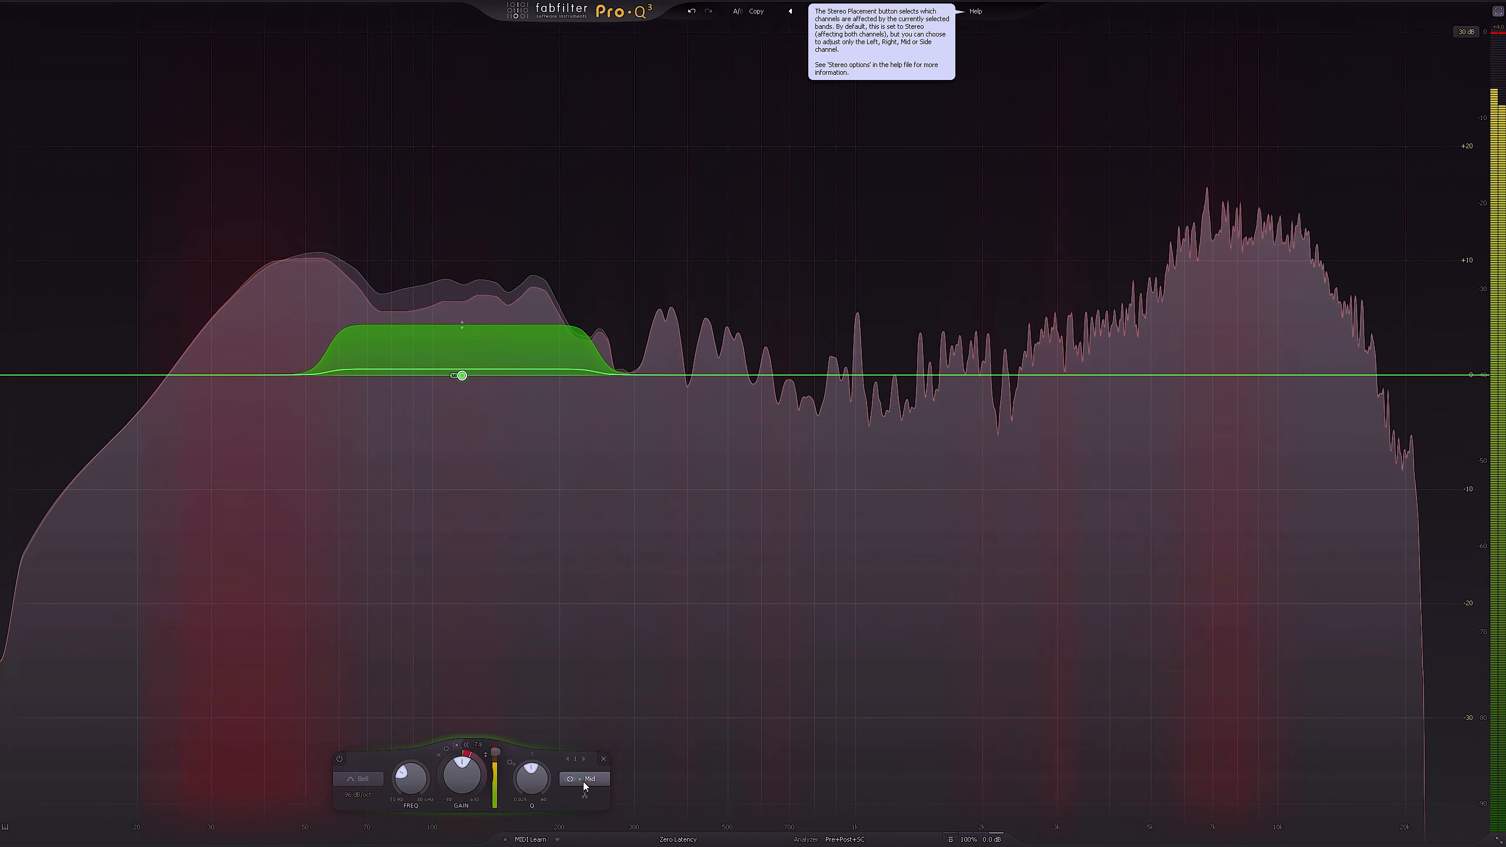
pyautogui.click(585, 781)
pyautogui.click(595, 766)
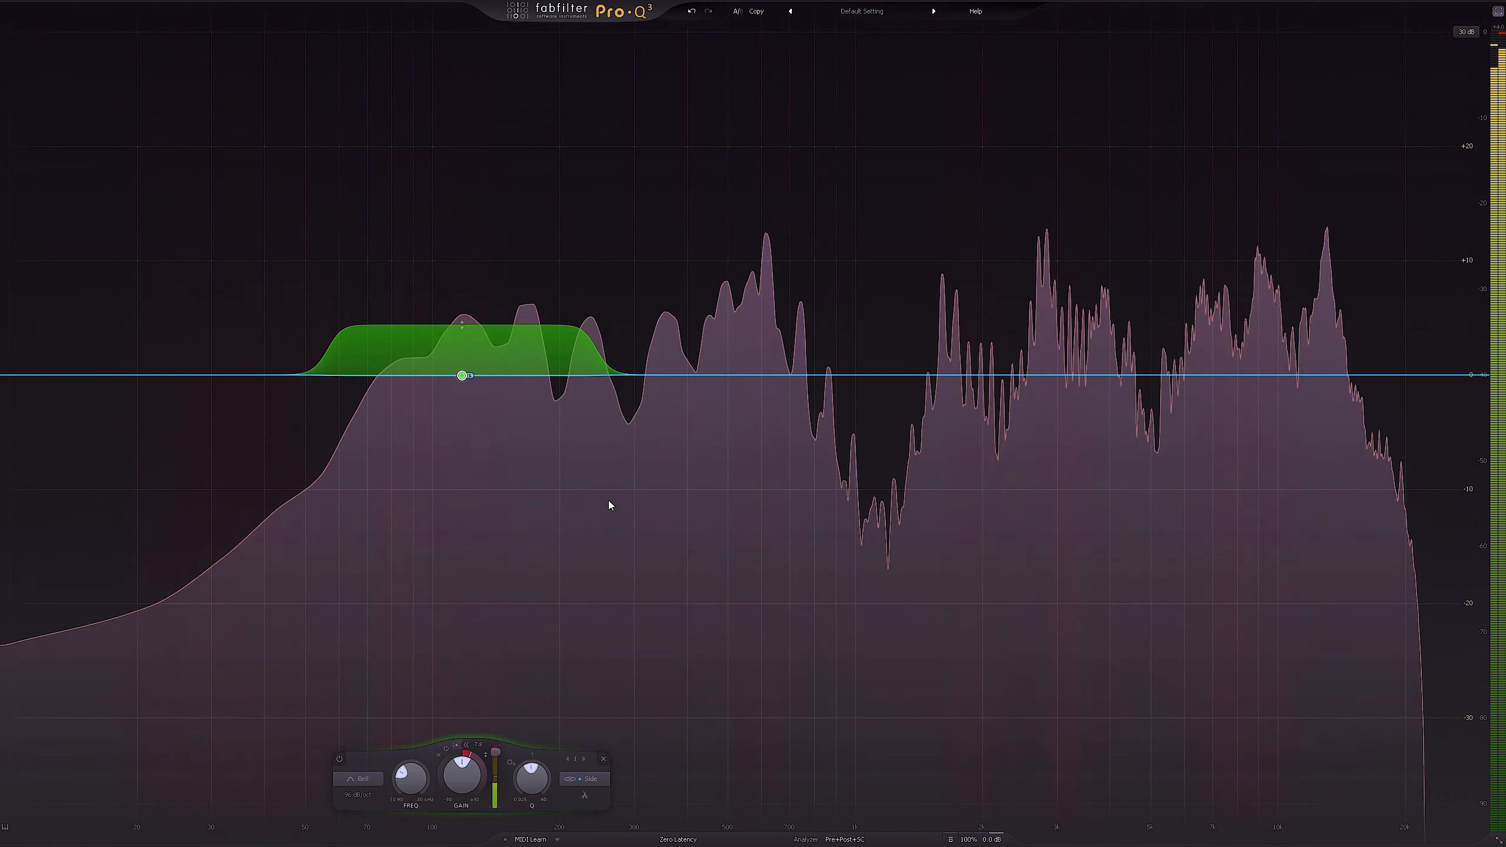
# Select the Side dynamic band near 117 Hz, audition it soloed and stop playback
pyautogui.click(605, 438)
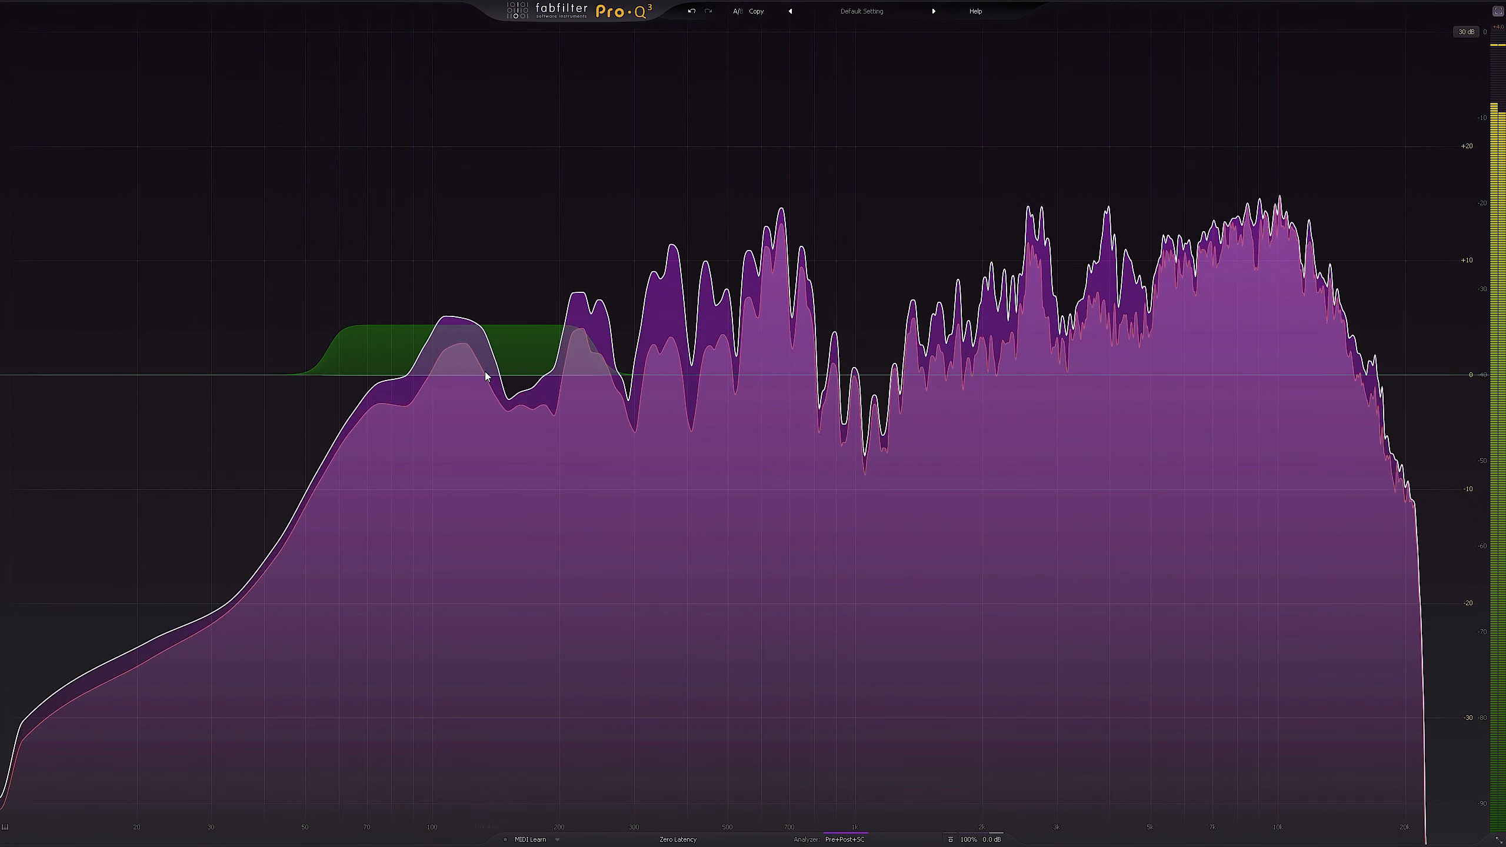
pyautogui.click(462, 375)
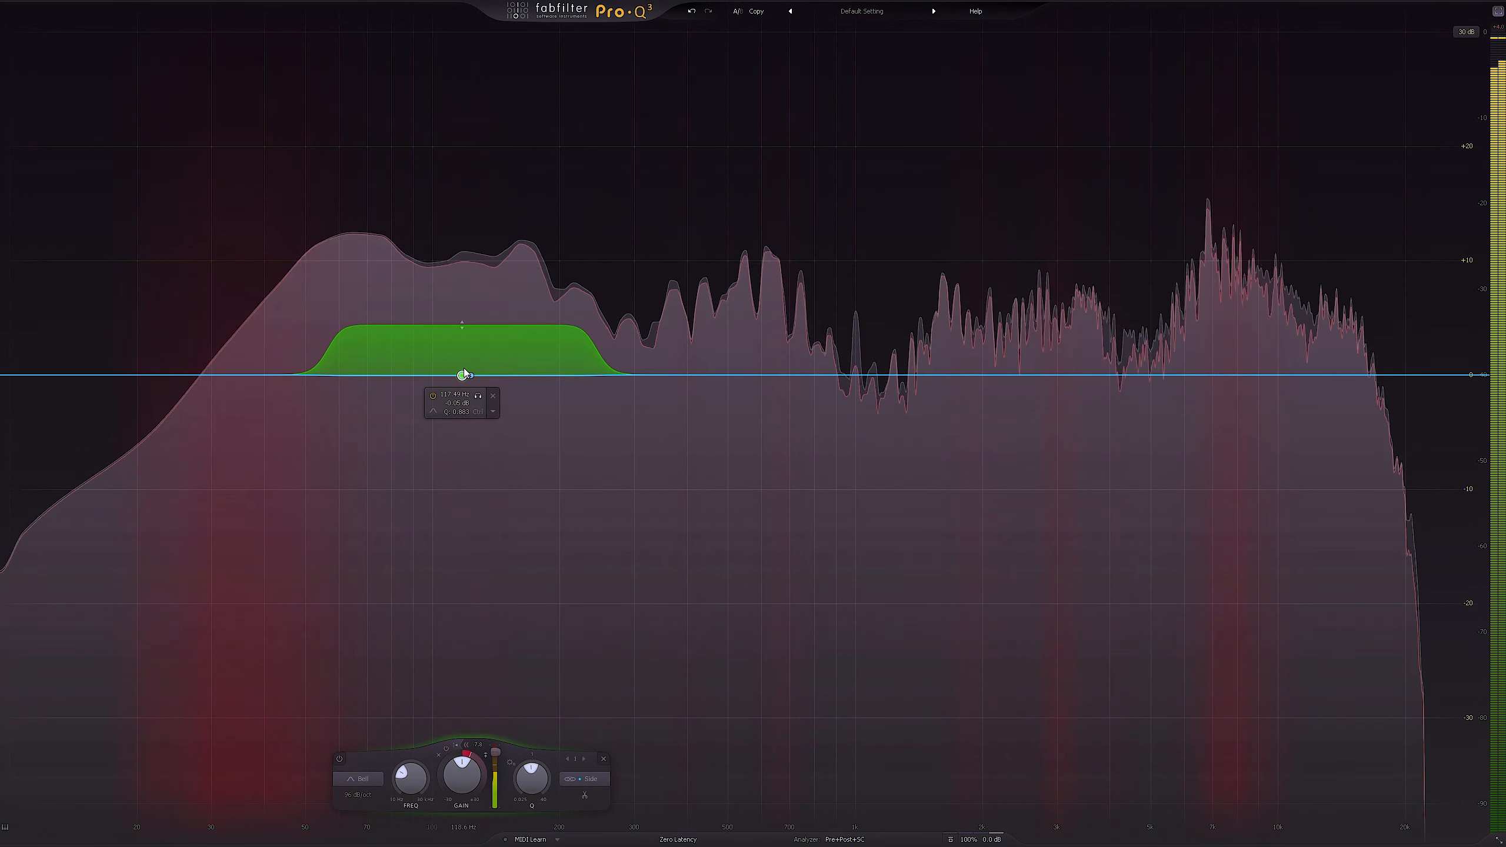
pyautogui.click(477, 395)
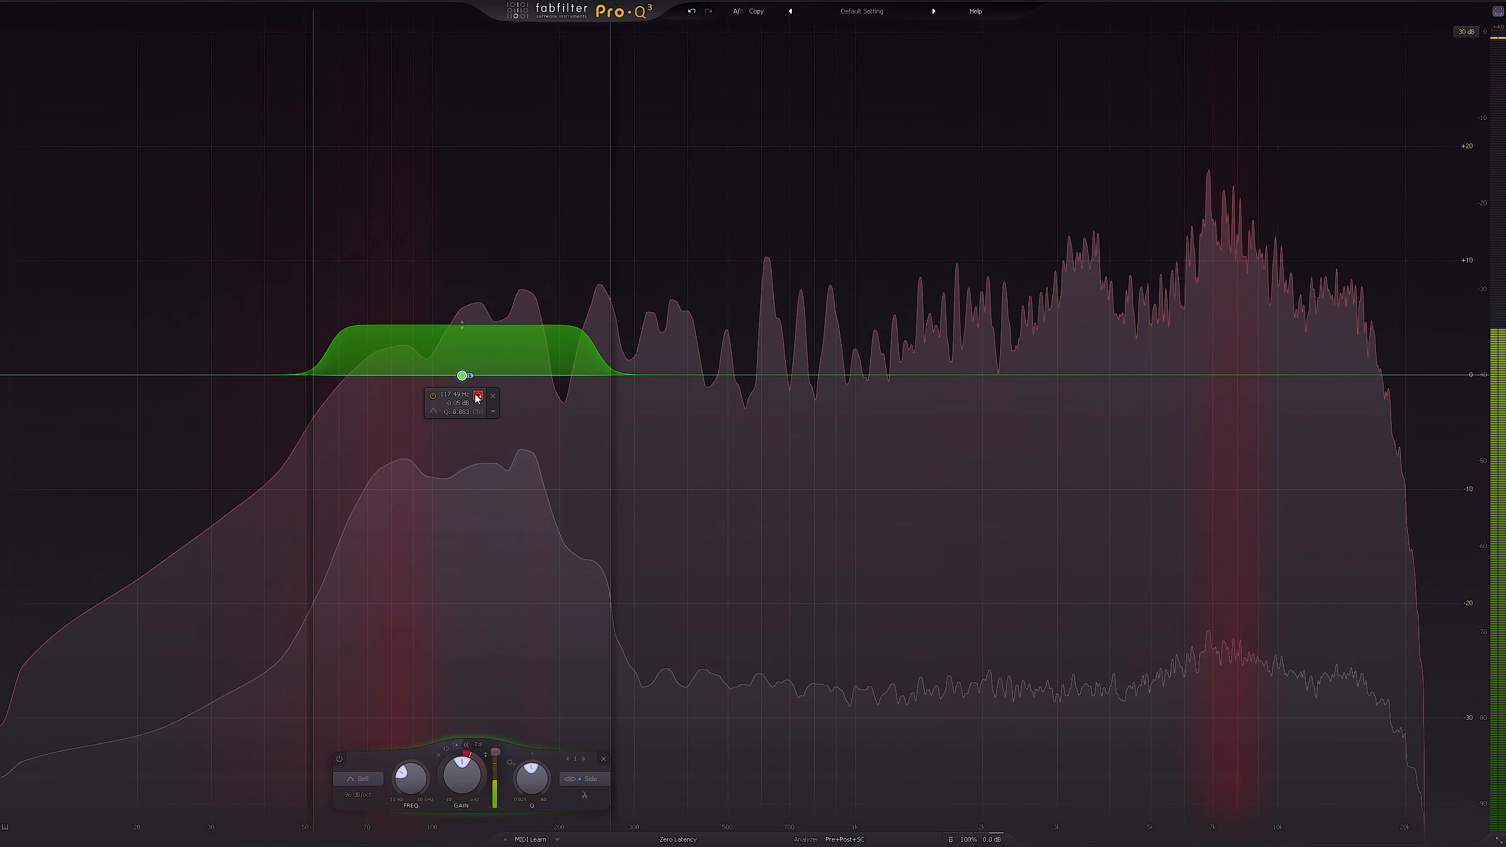
pyautogui.press('space')
# Raise the Side band's dynamic range to about +10.8 dB and lower its threshold during playback
pyautogui.moveTo(495, 754)
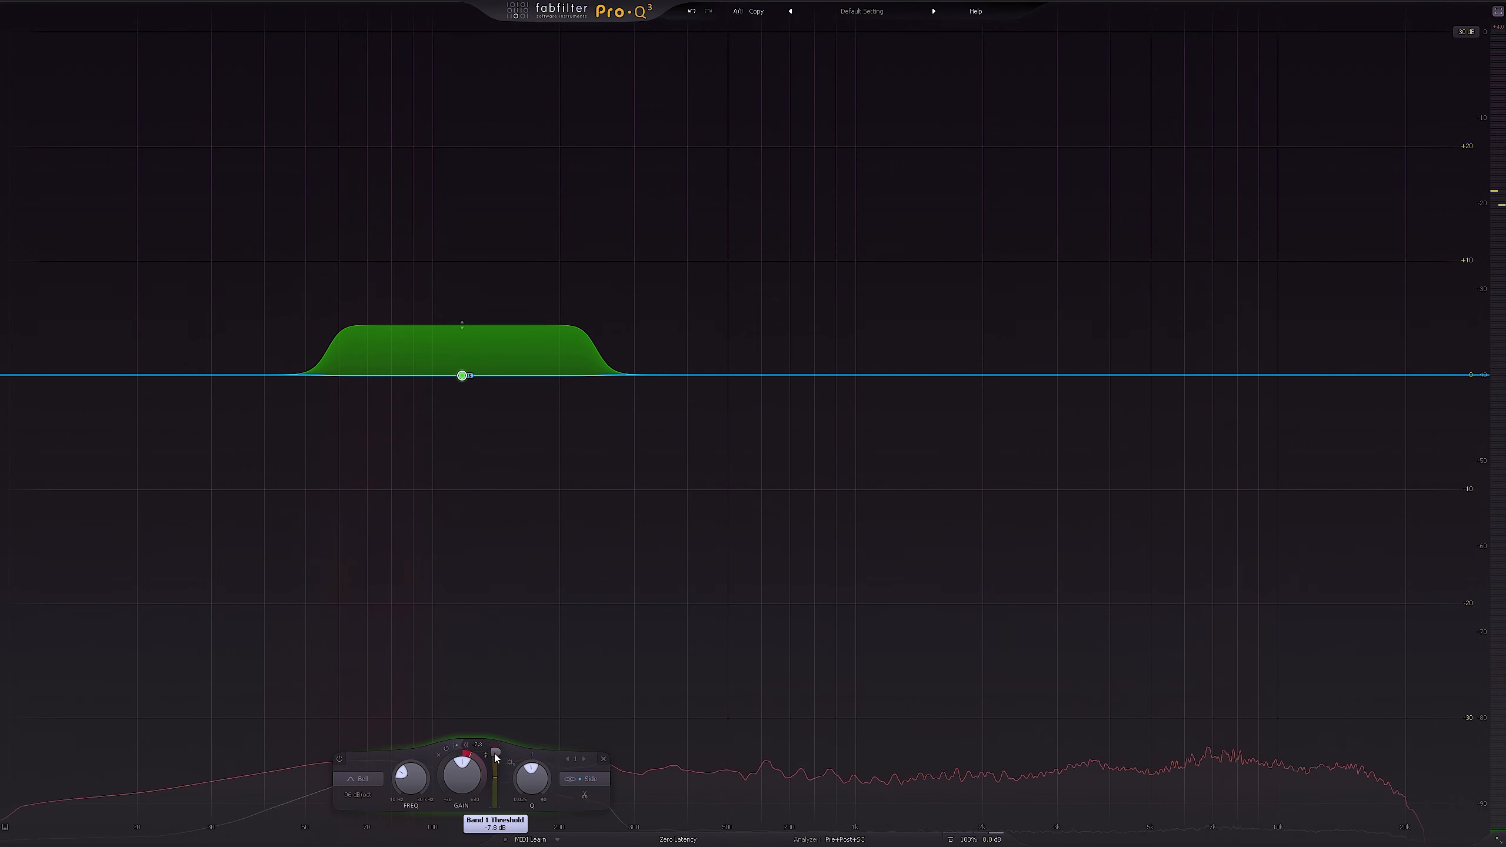
pyautogui.press('space')
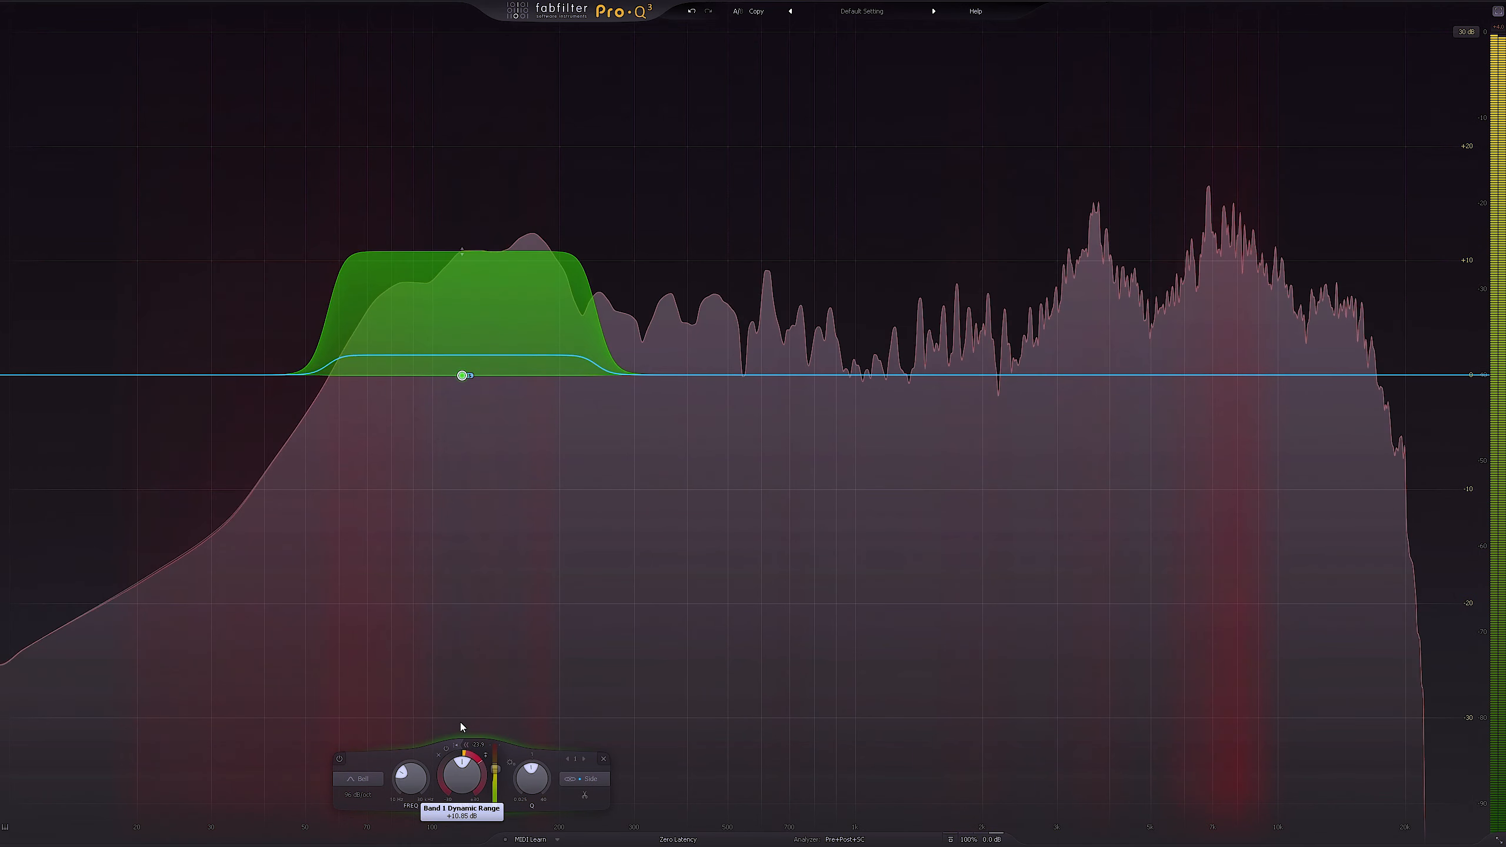
pyautogui.moveTo(495, 769); pyautogui.dragTo(497, 782)
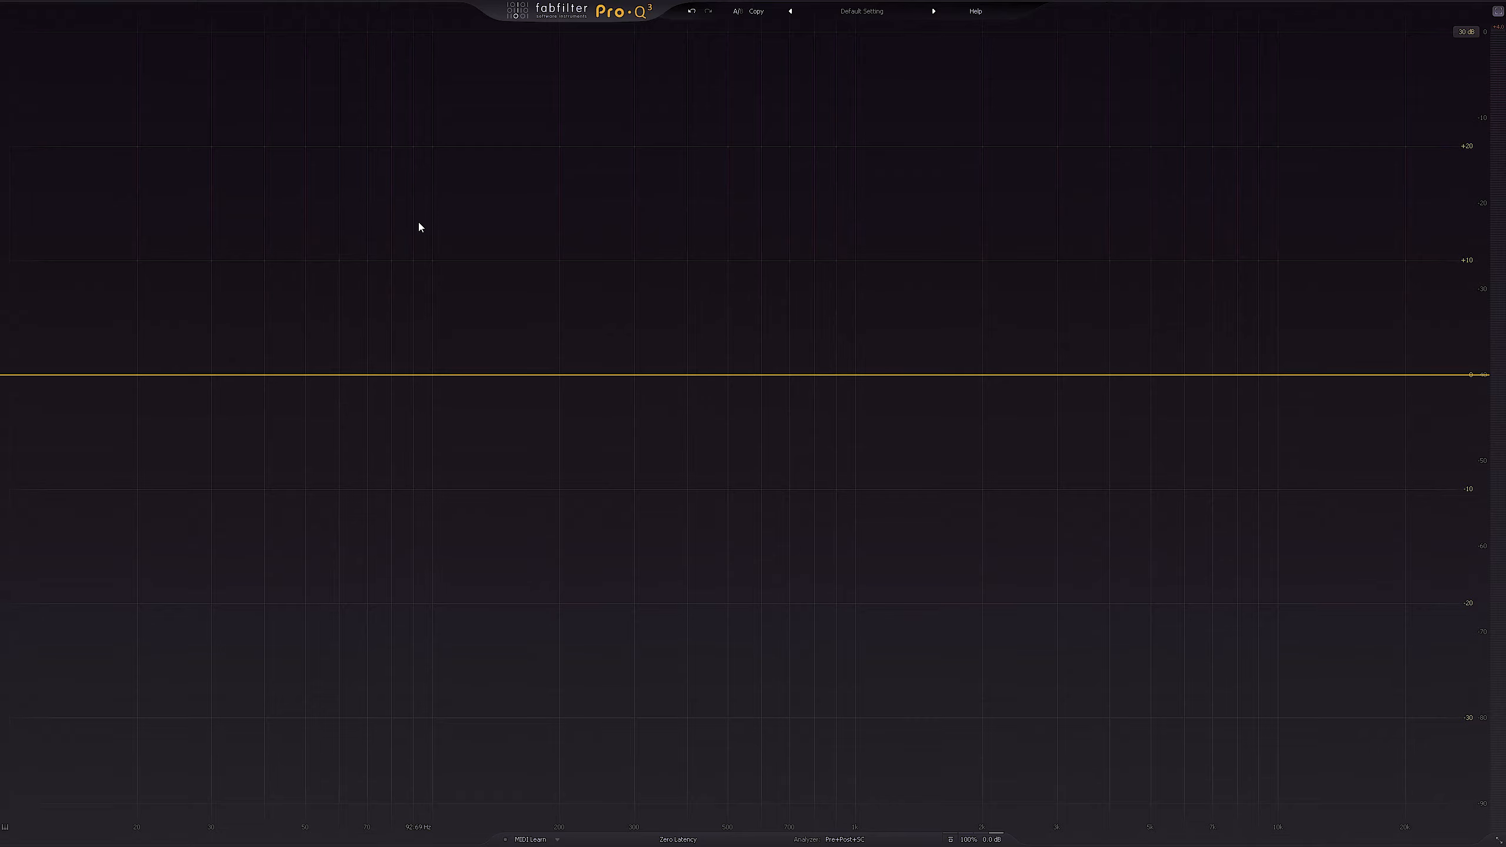
# Leave the equalizer's full-screen view and close its window to return to the FL Studio playlist
pyautogui.click(1499, 11)
pyautogui.click(697, 140)
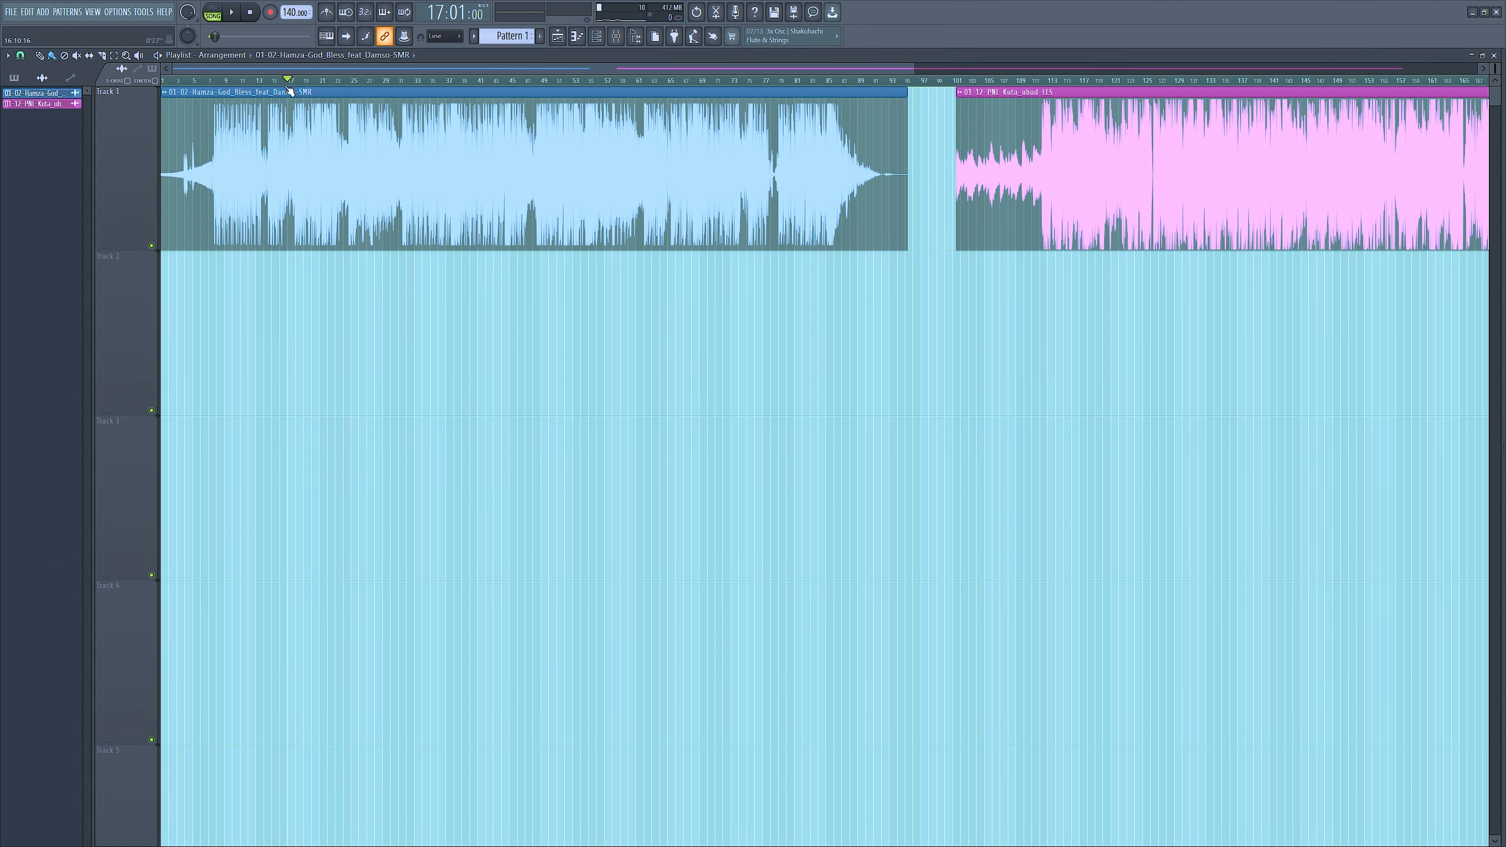
# Audition the pink PNL clip from bar 131 of the playlist and stop playback
pyautogui.keyDown('ctrl'); pyautogui.scroll(2, 264, 133); pyautogui.keyUp('ctrl')
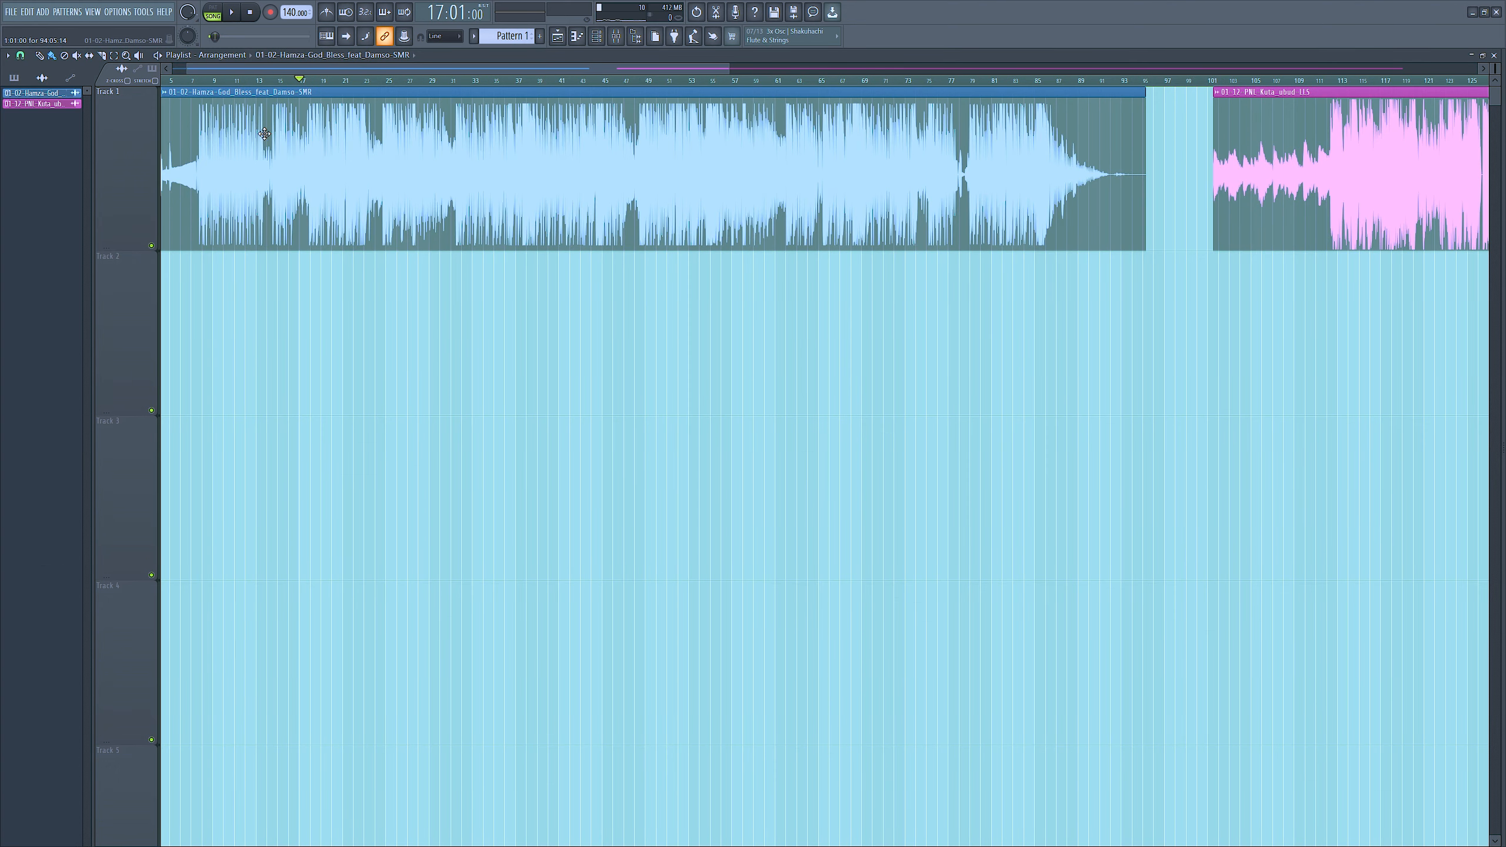
pyautogui.keyDown('ctrl'); pyautogui.scroll(-2, 253, 322); pyautogui.keyUp('ctrl')
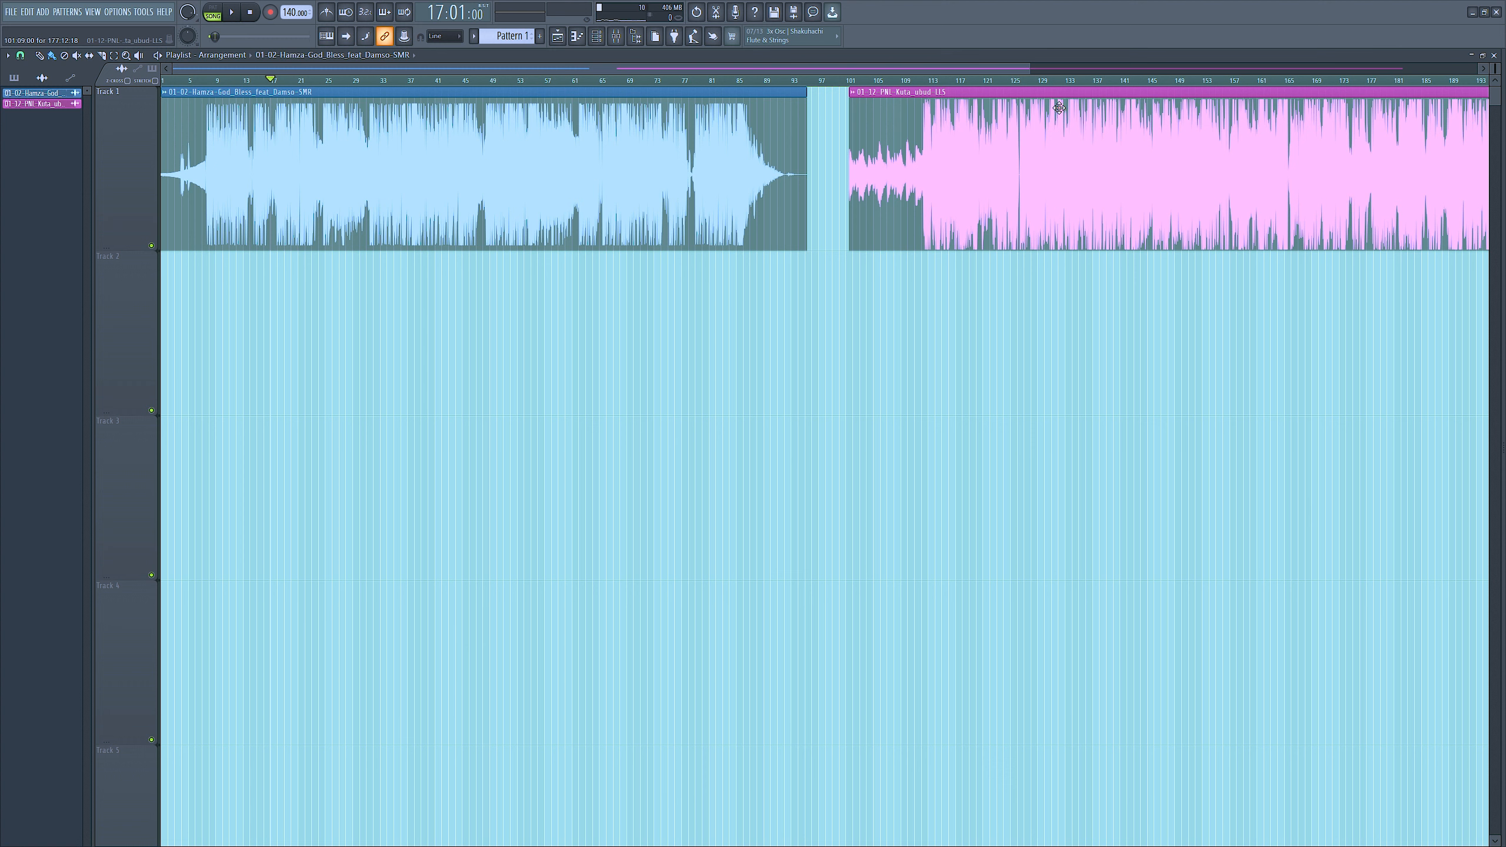
pyautogui.click(1053, 81)
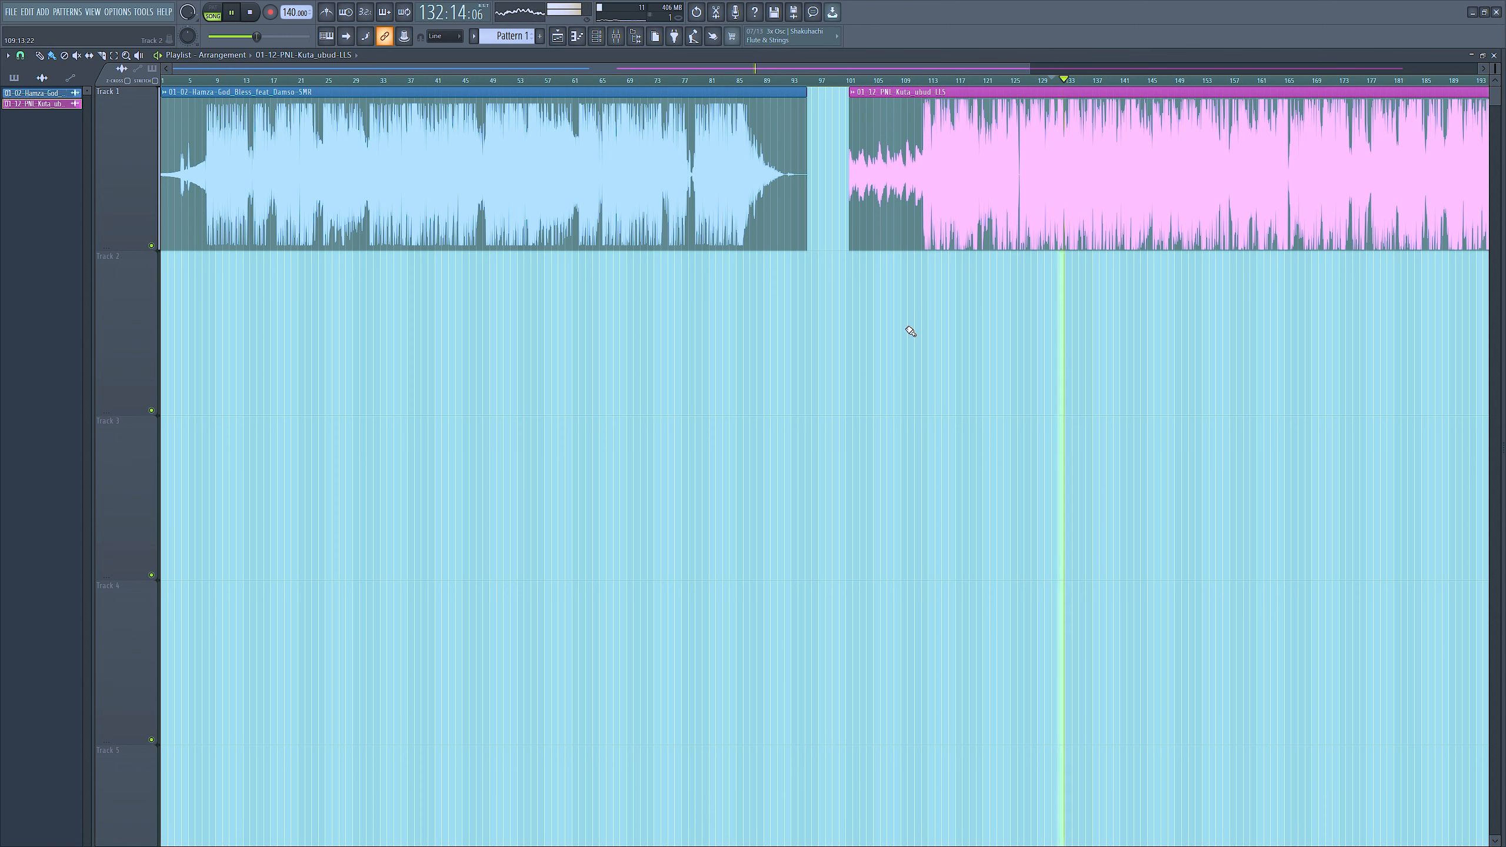
pyautogui.press('space')
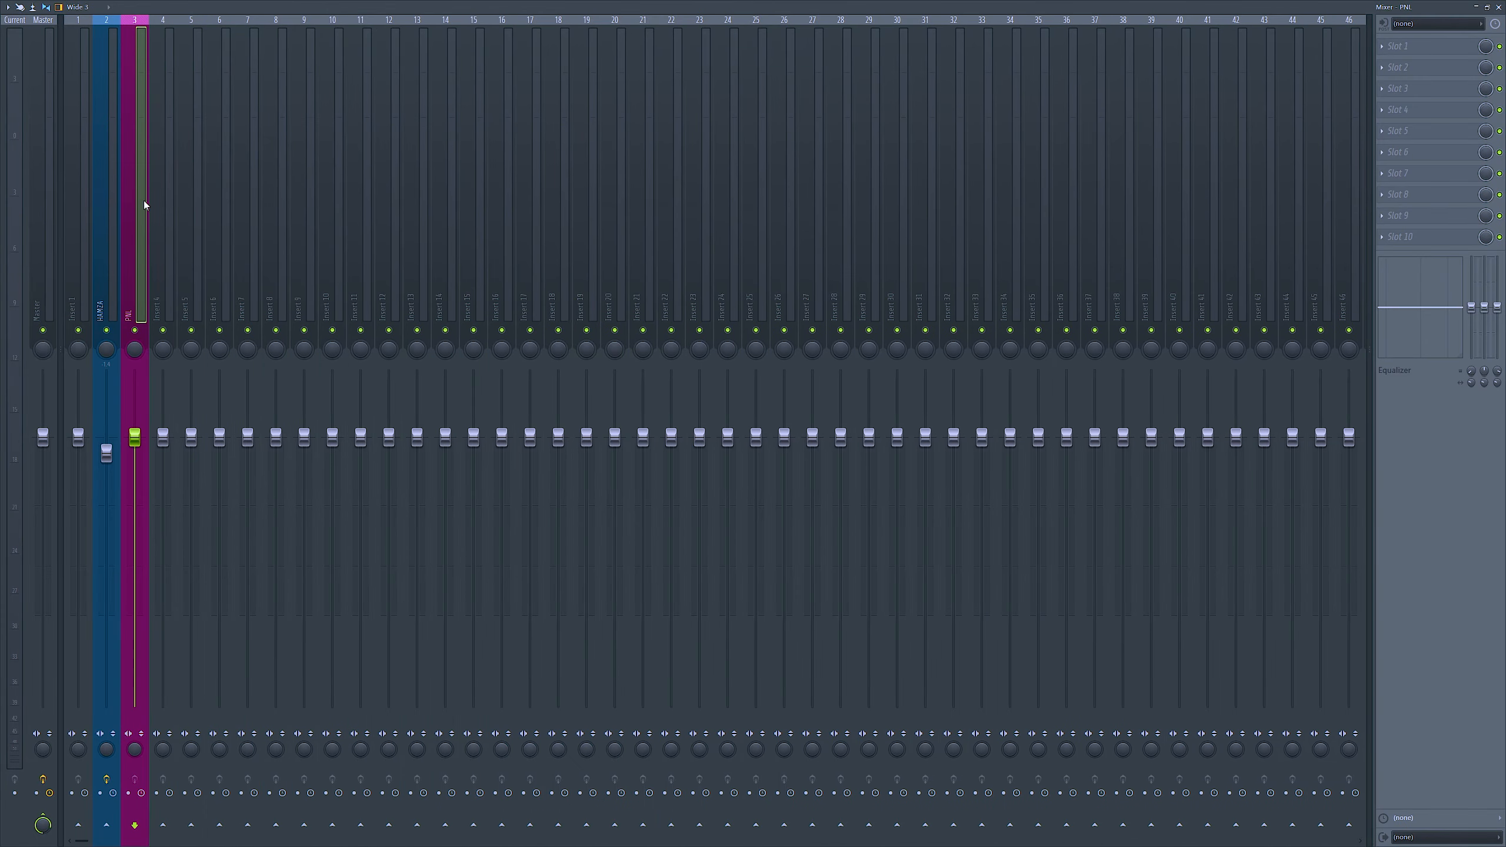
# Sidechain the PNL mixer track only to the HAMZA track and open Pro-Q 3 on the HAMZA track
pyautogui.rightClick(106, 824)
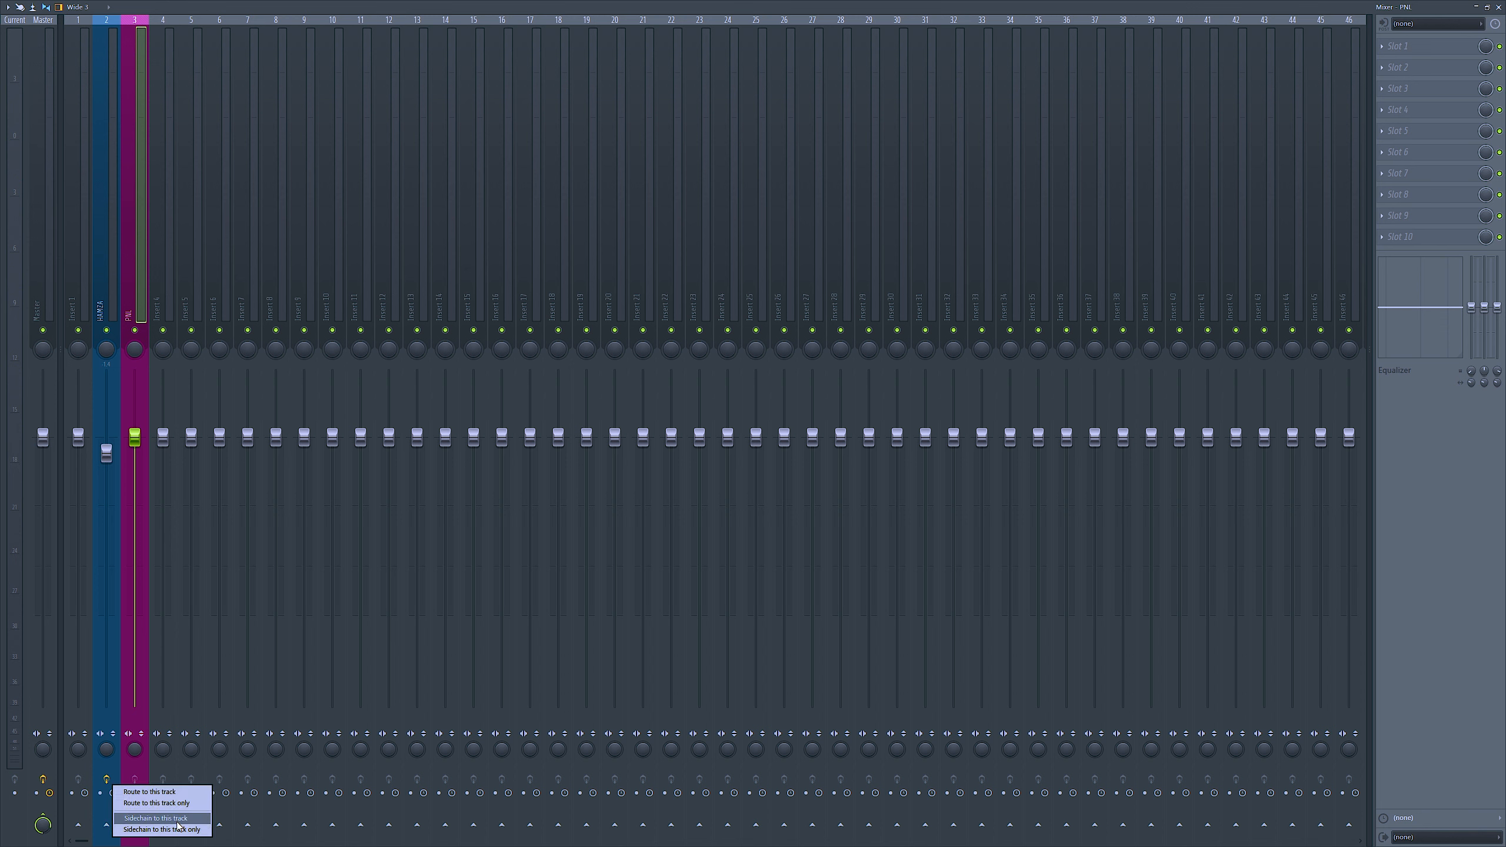
pyautogui.click(147, 831)
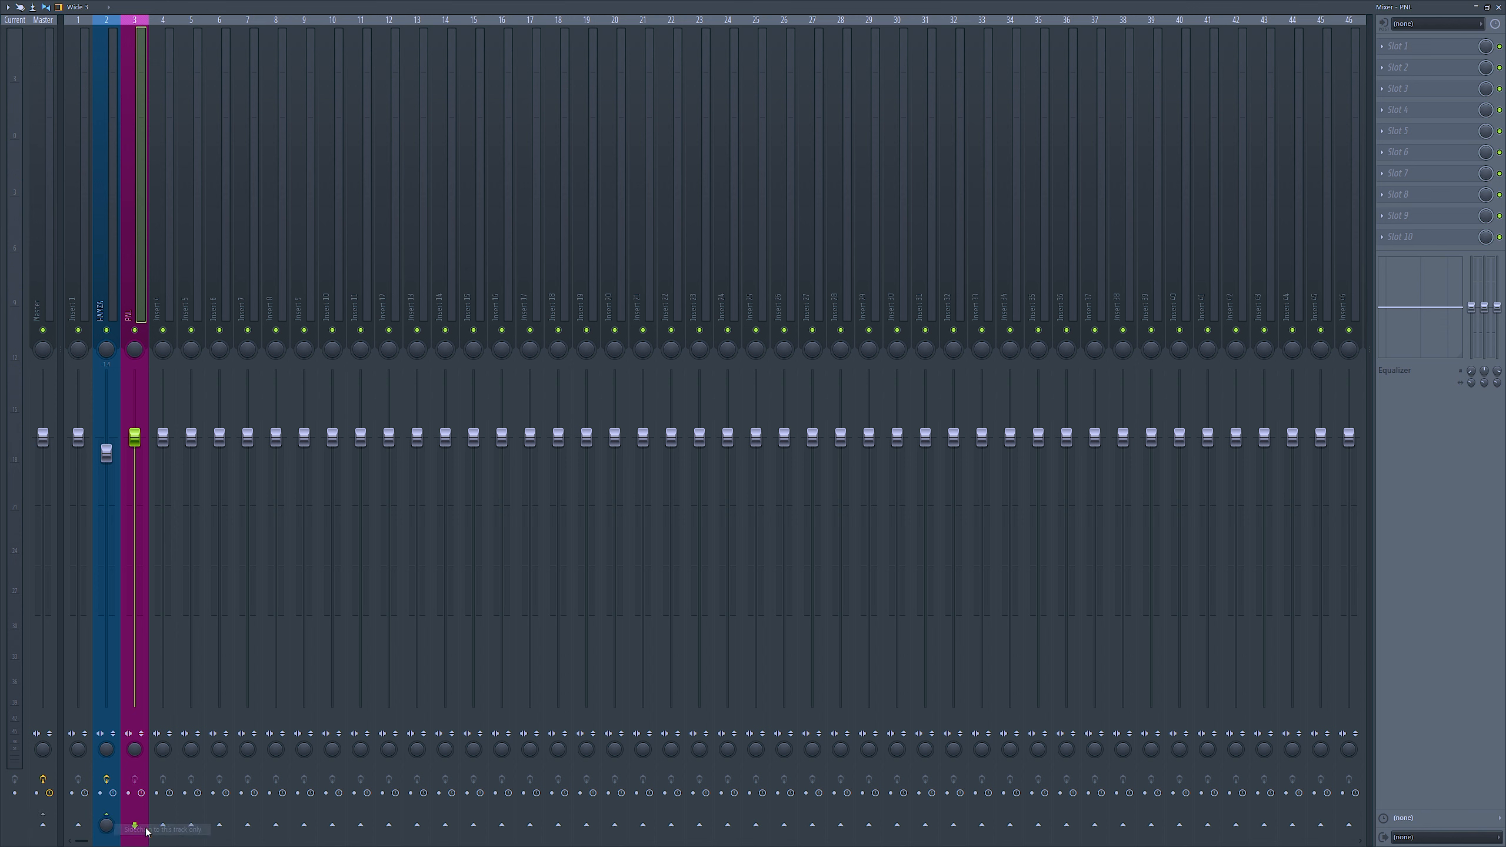
pyautogui.click(105, 818)
pyautogui.click(1437, 53)
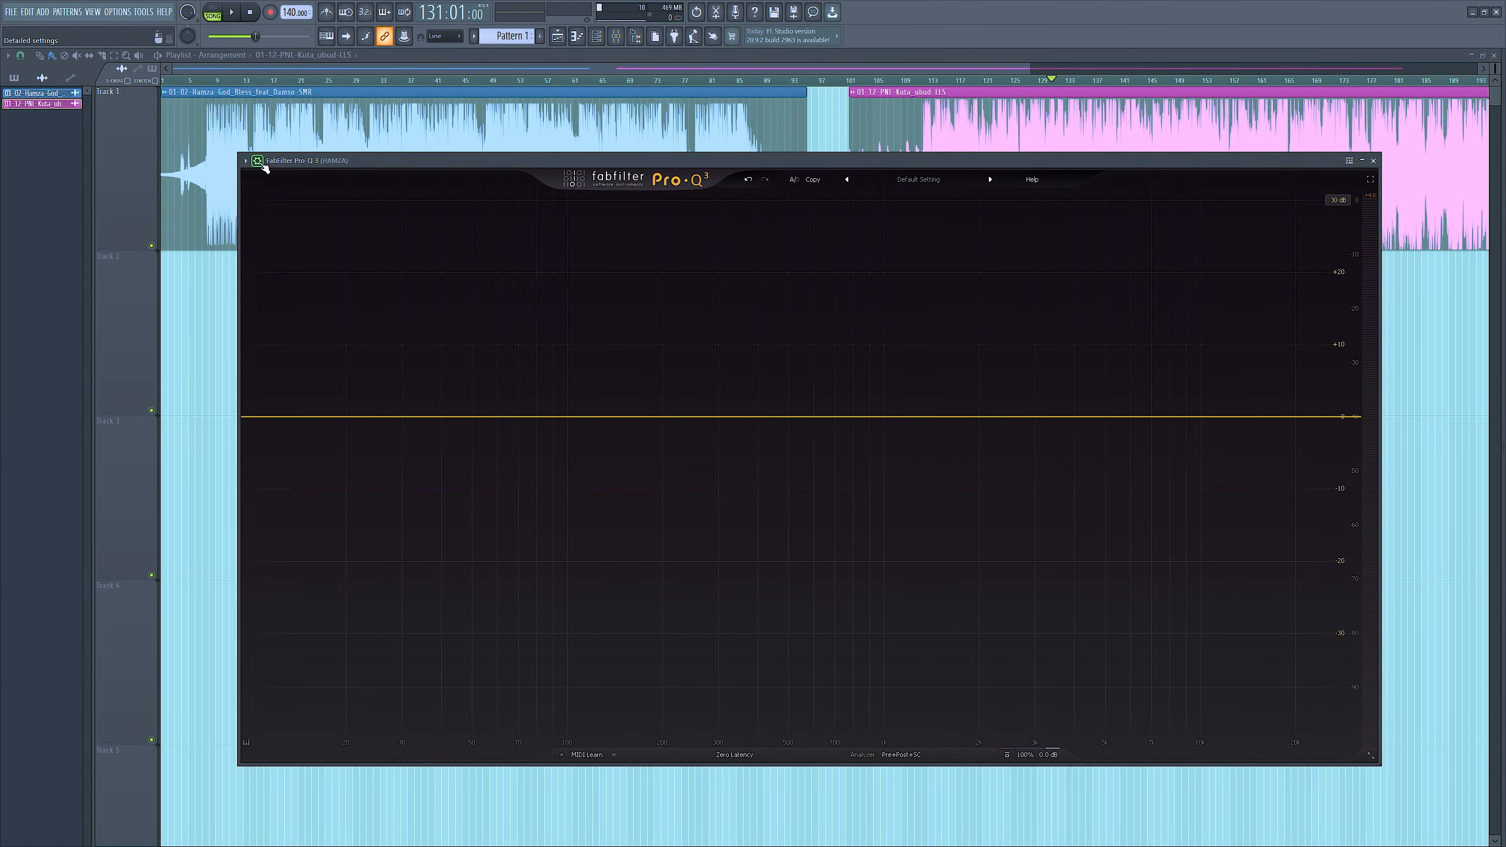
# Assign the sidechain source to the plugin's Stereo Side Chain input in its processing settings and return to the equalizer interface
pyautogui.click(259, 161)
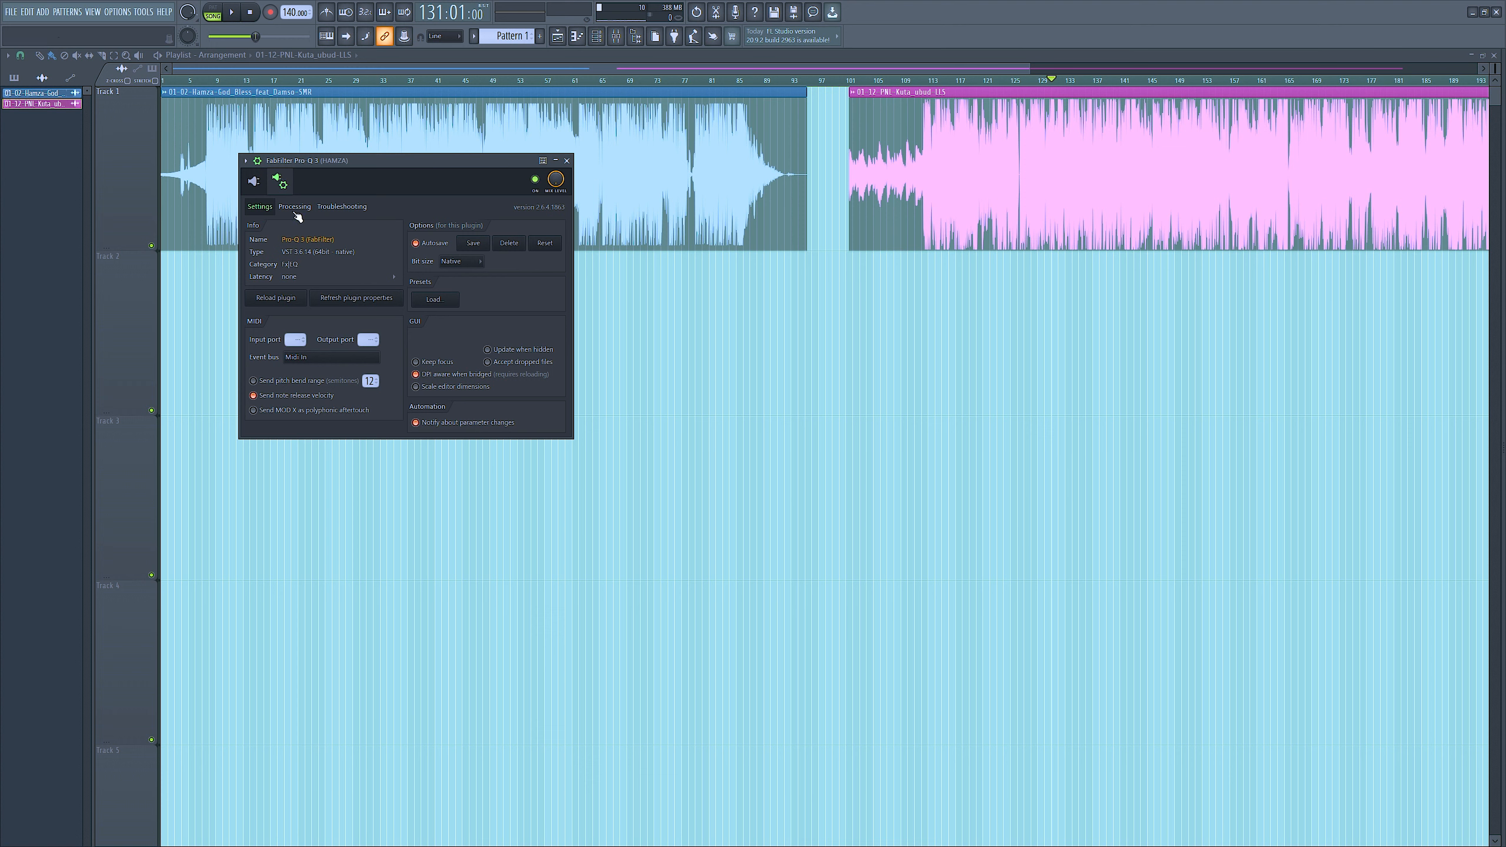
pyautogui.click(294, 207)
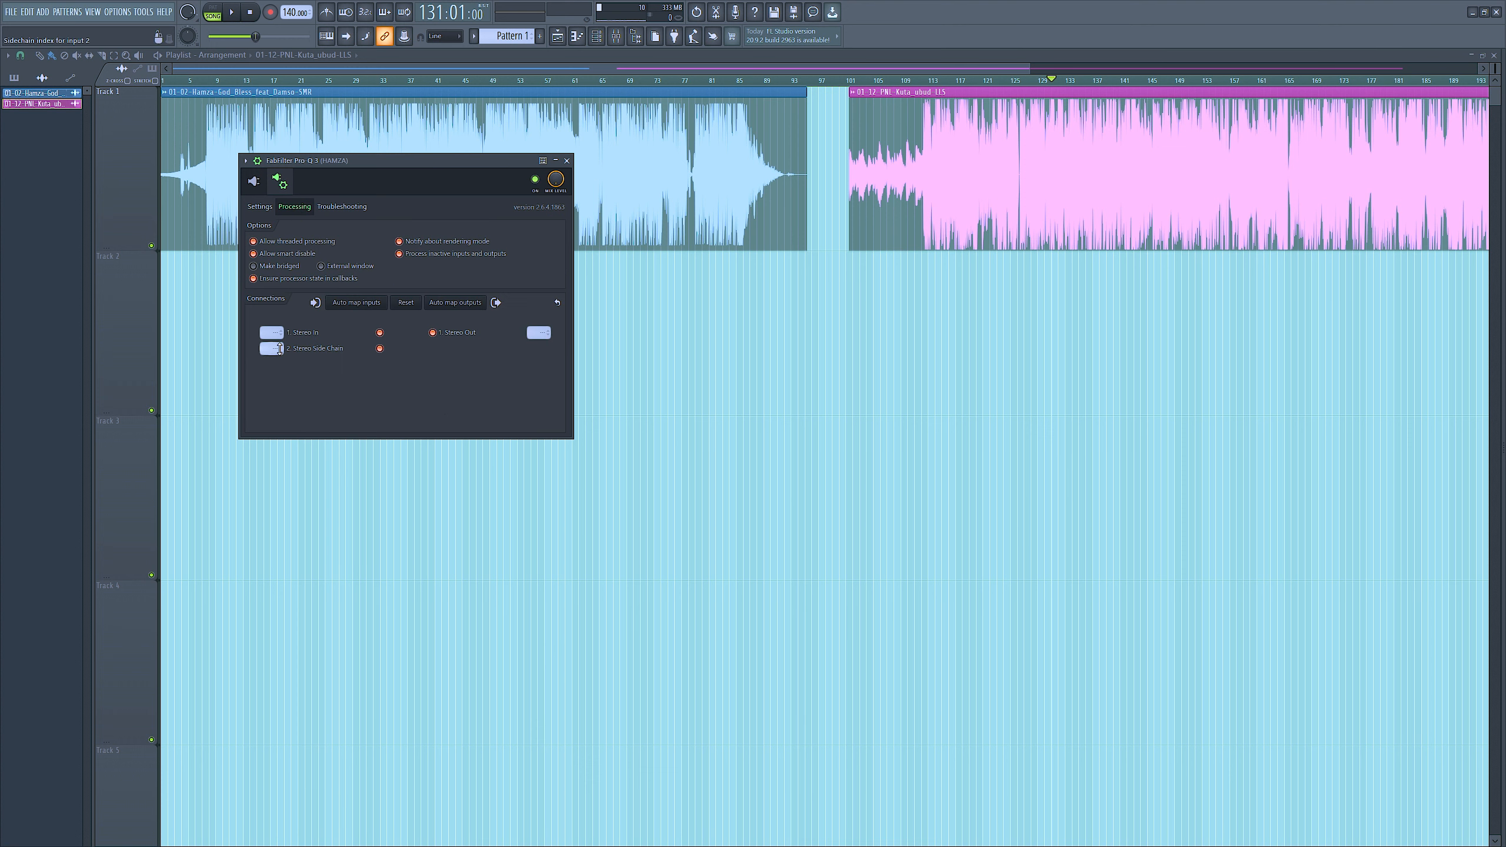
pyautogui.rightClick(281, 350)
pyautogui.click(300, 368)
pyautogui.click(253, 181)
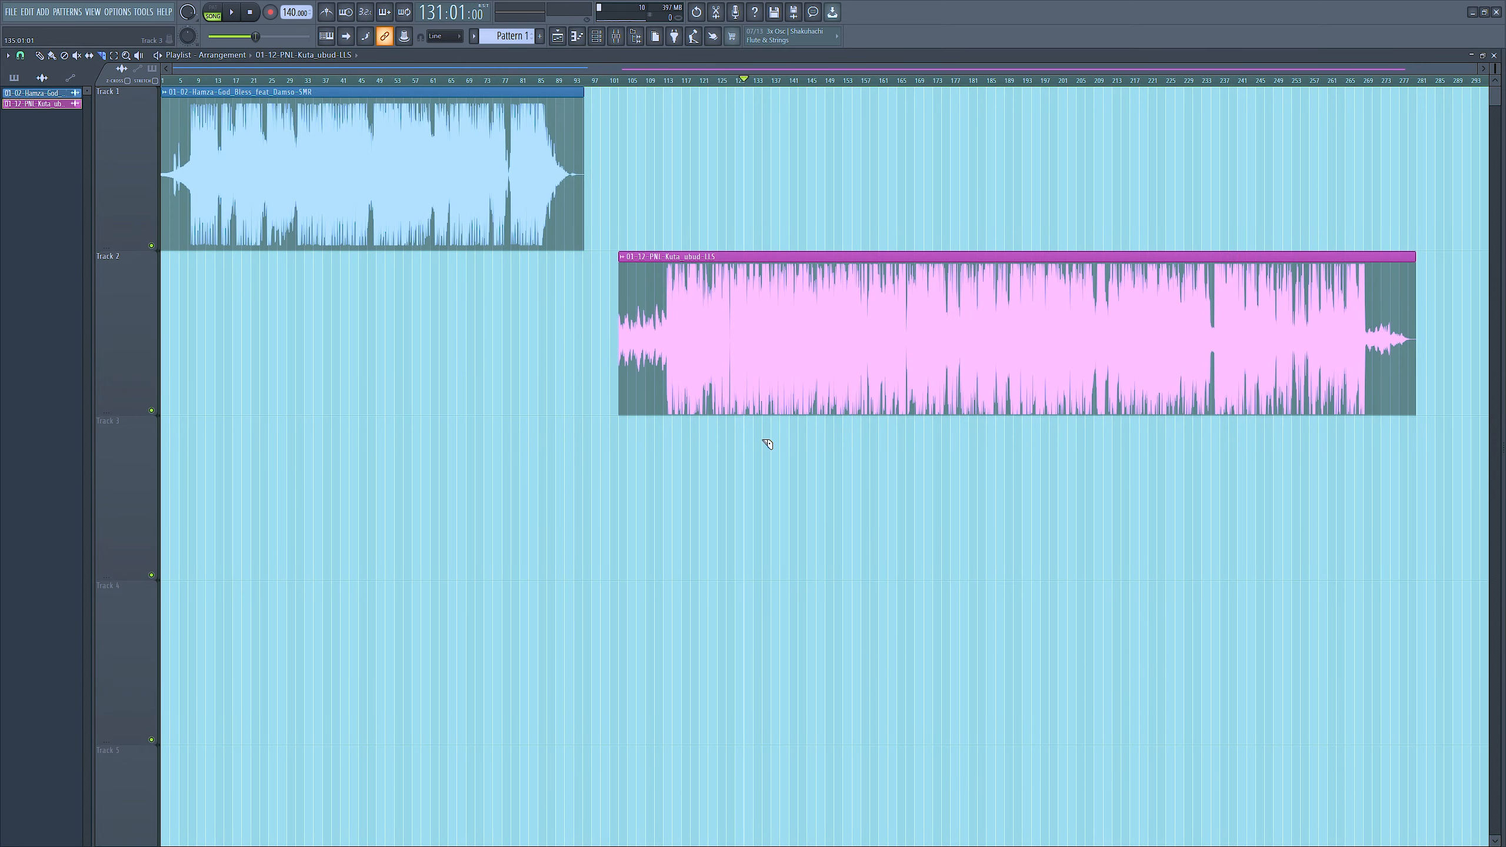
# Place the playhead at bar 128, trim the PNL clip on Track 2 to start there, and switch to the Draw tool
pyautogui.scroll(5, 776, 445)
pyautogui.scroll(5, 599, 363)
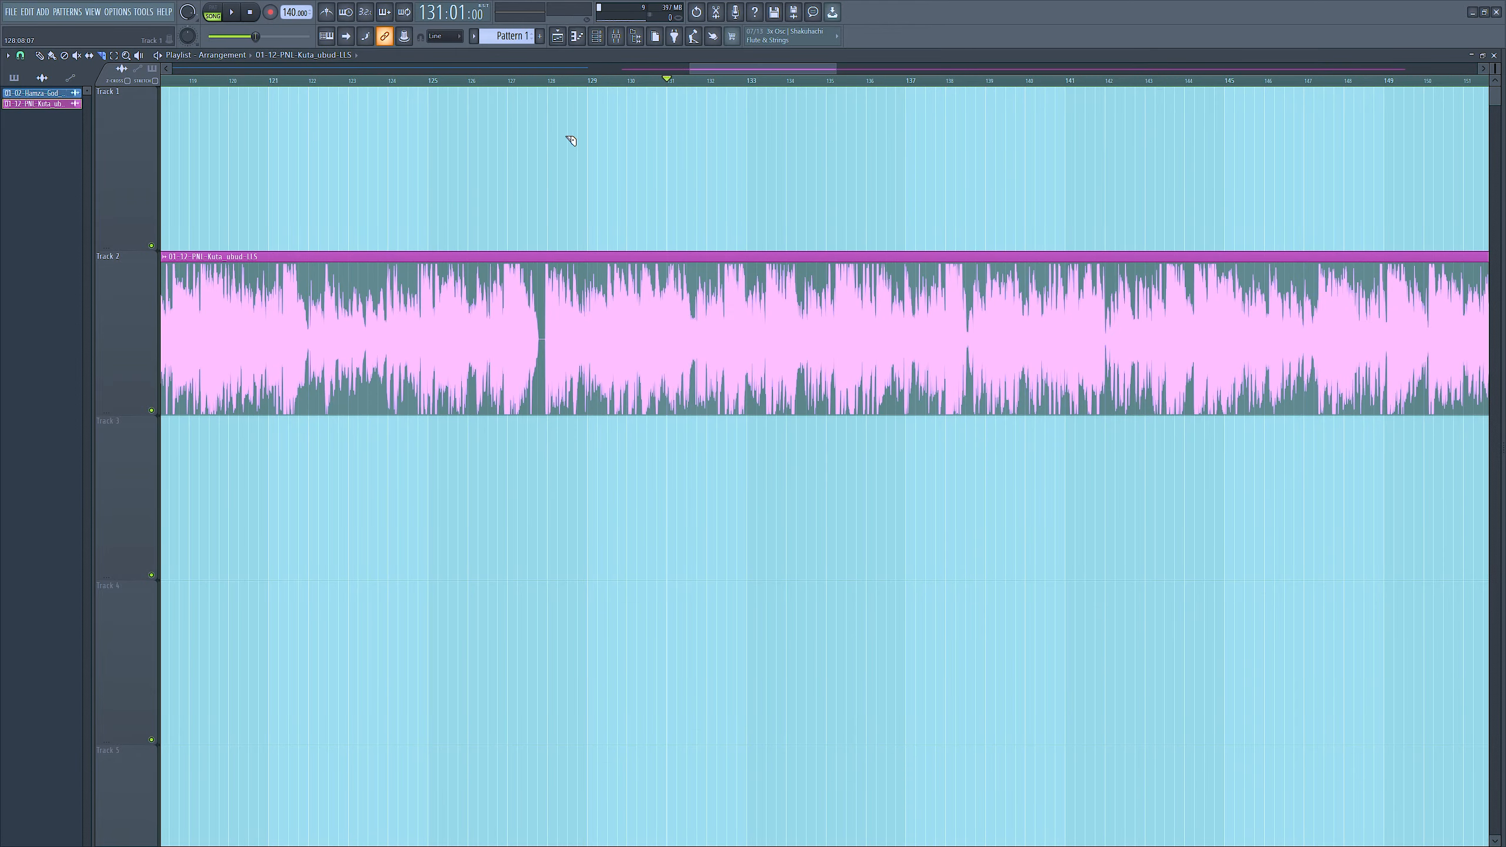
pyautogui.click(549, 81)
pyautogui.scroll(5, 544, 226)
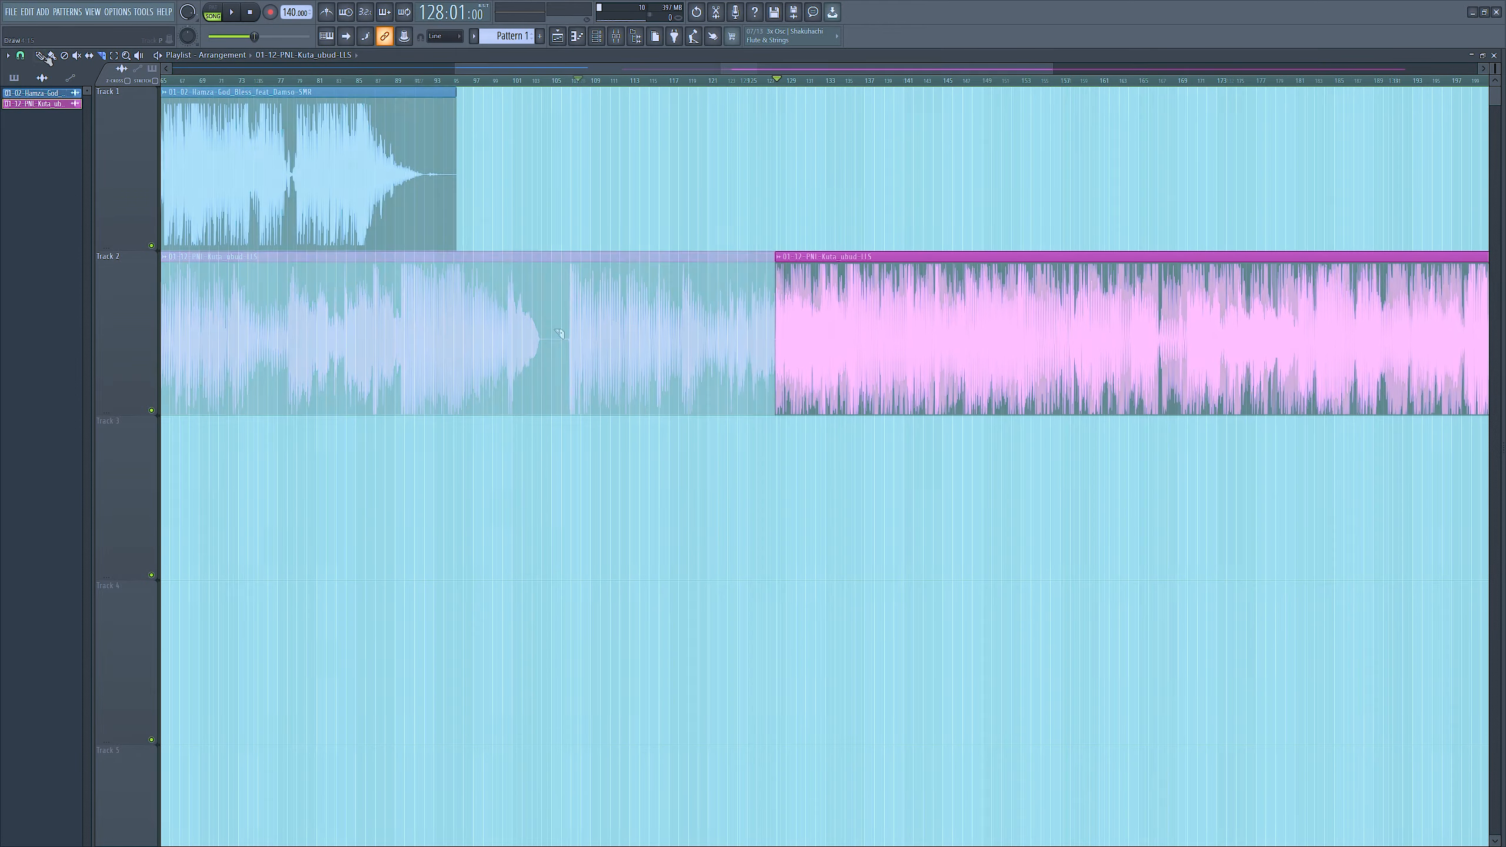
pyautogui.click(40, 55)
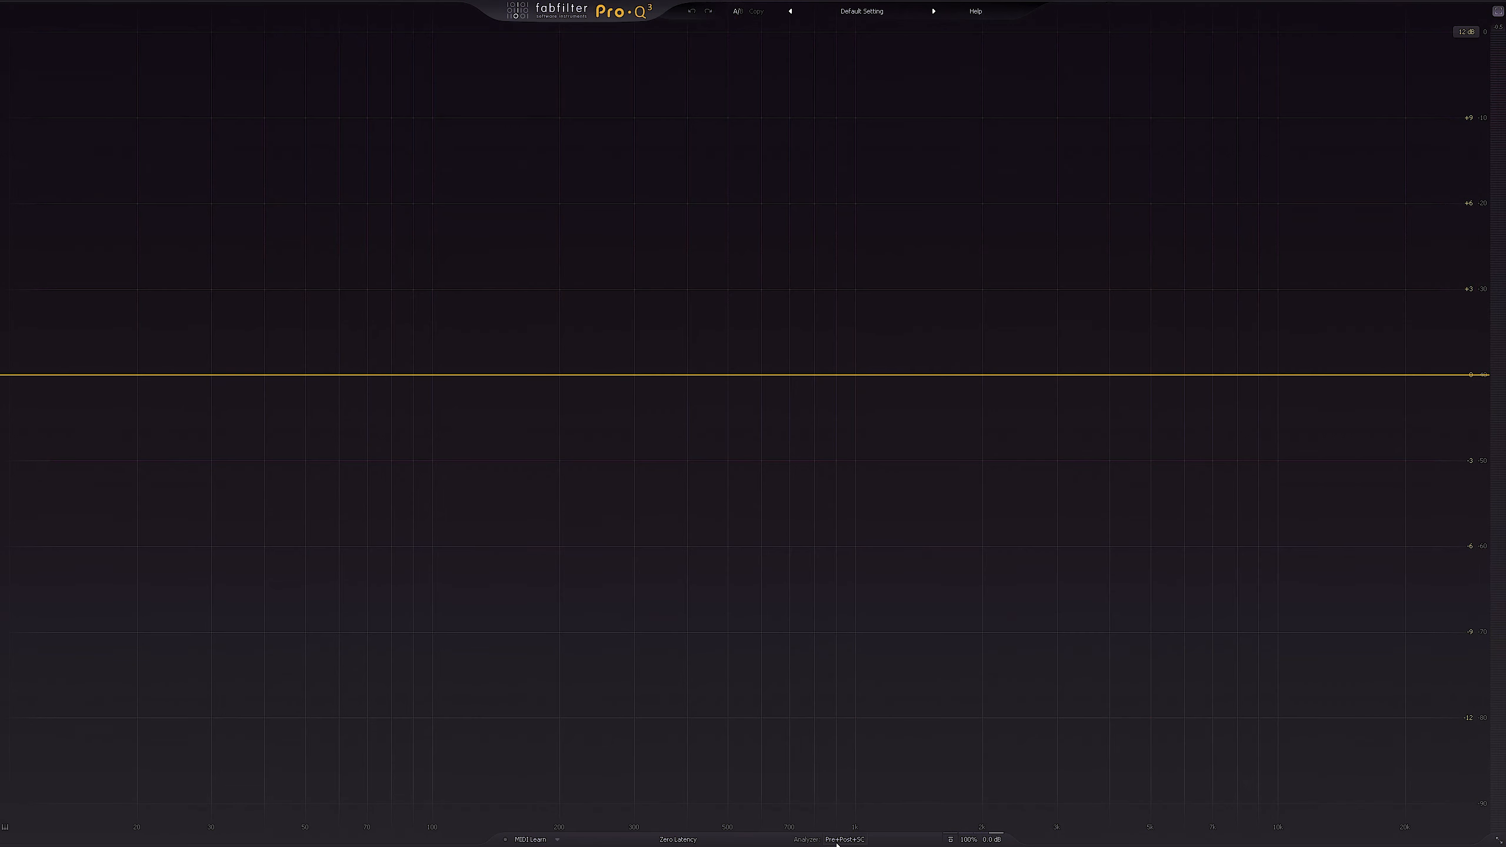
# Start EQ Match in the equalizer with External Side Chain as the reference spectrum
pyautogui.click(836, 840)
pyautogui.click(884, 821)
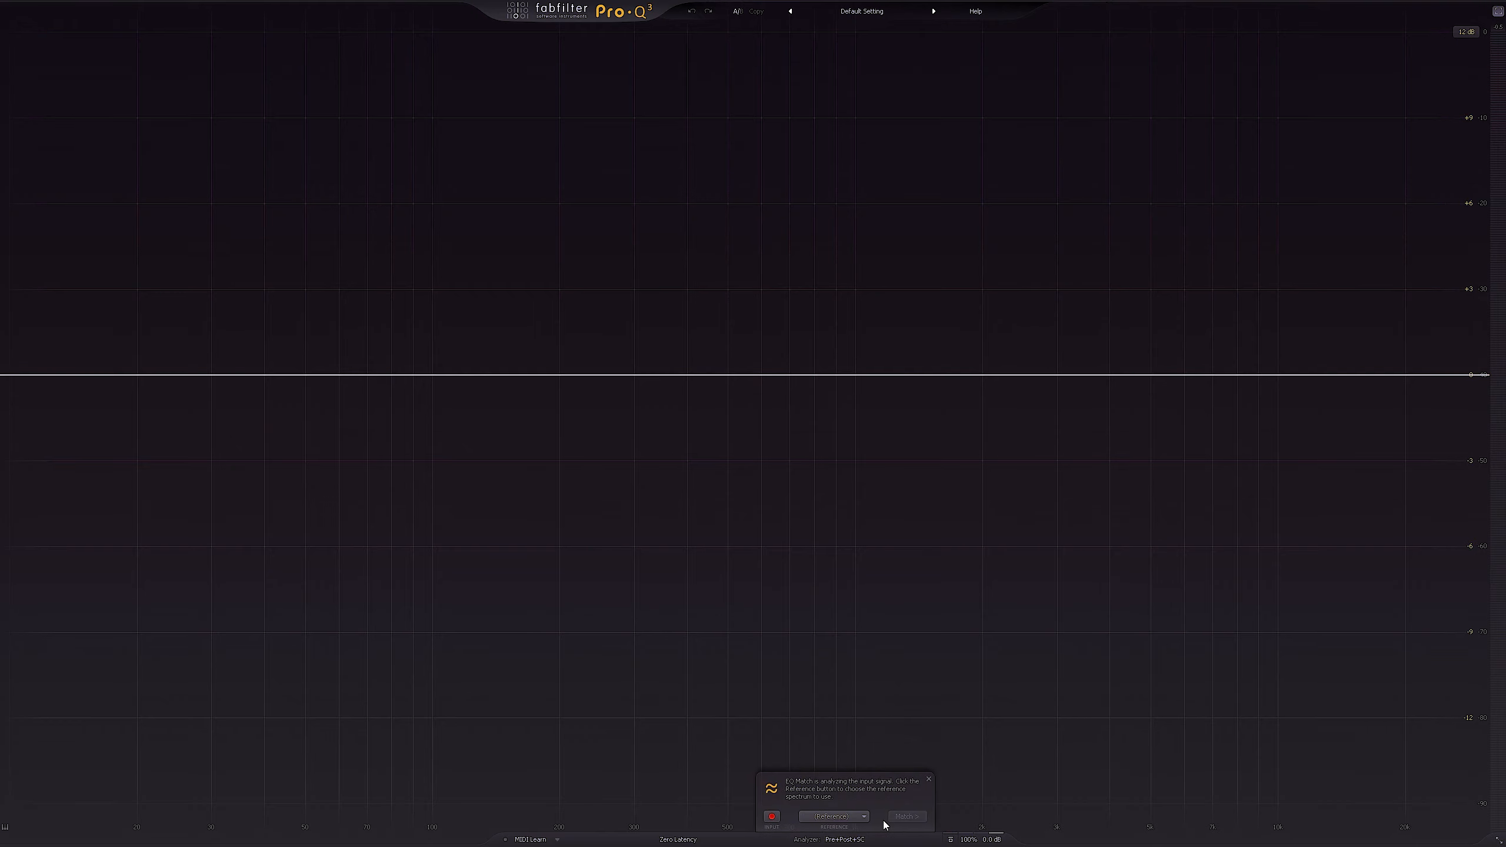
pyautogui.click(835, 817)
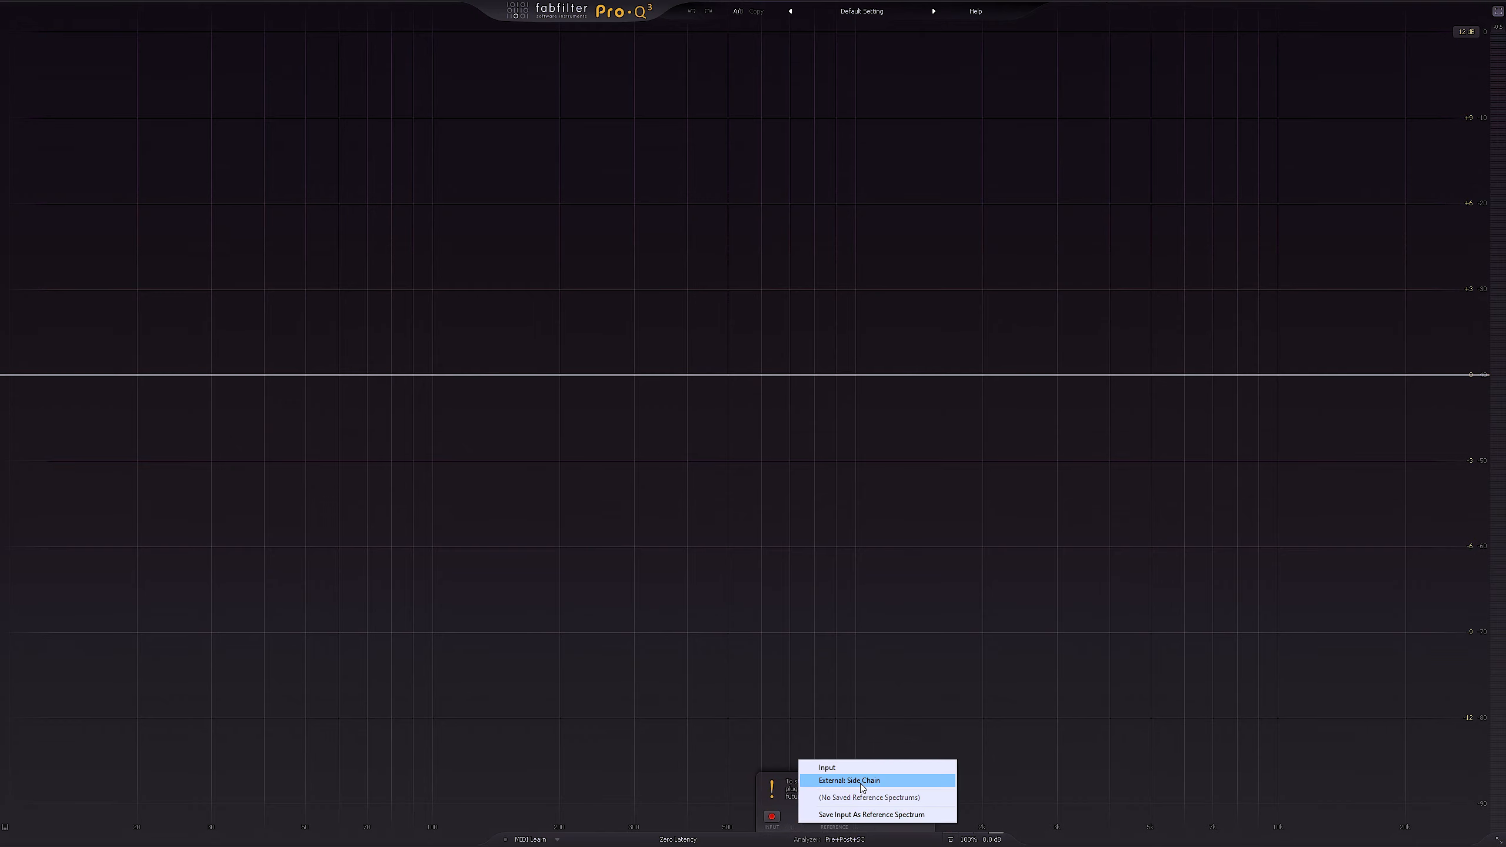
pyautogui.click(862, 780)
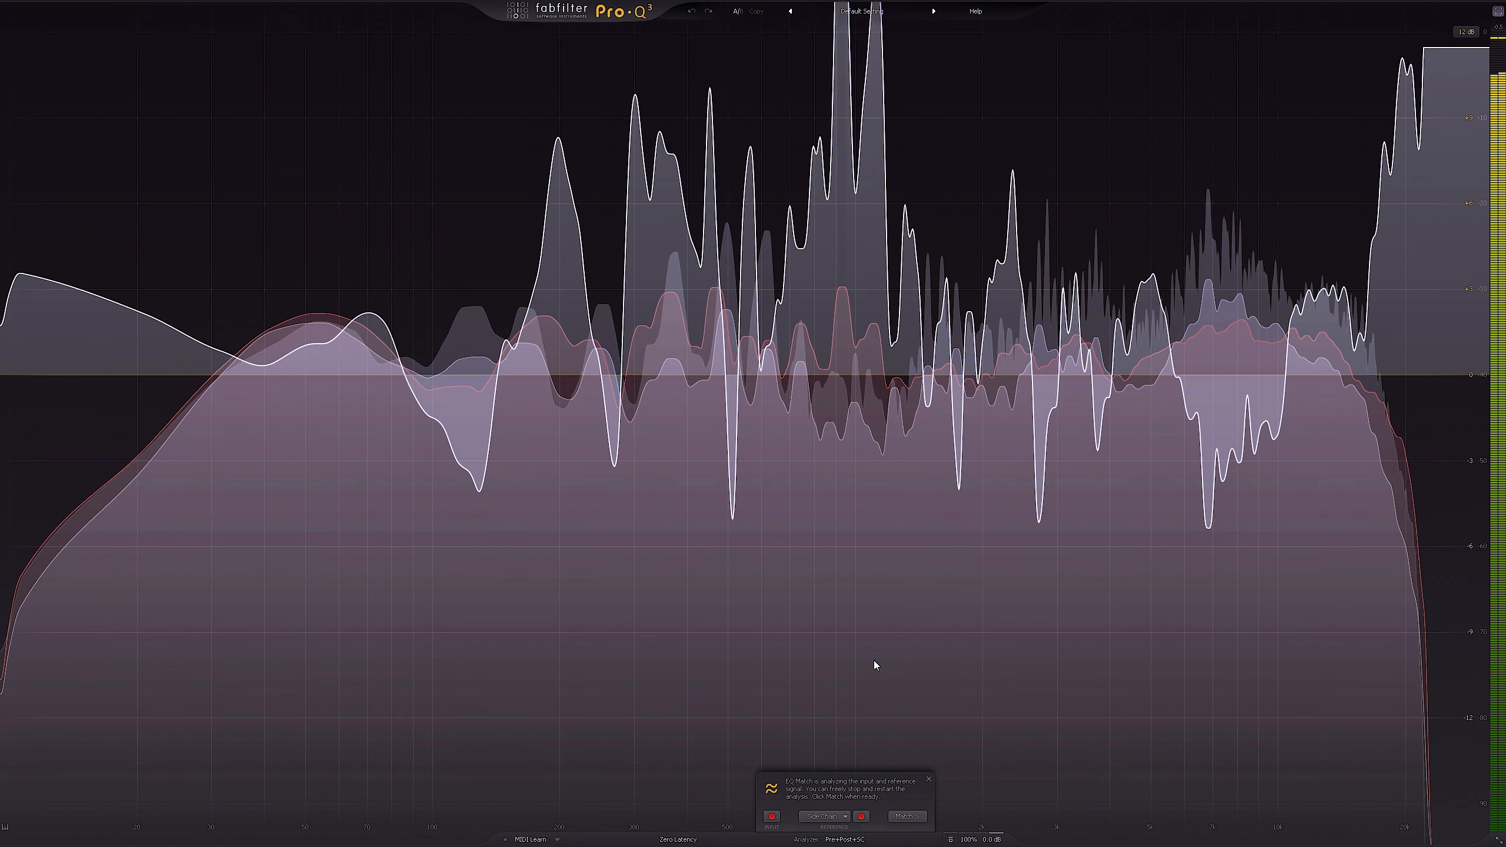
# Generate and finish the EQ match with 13 bands, and lower the plugin's mix level to about 70%
pyautogui.click(912, 822)
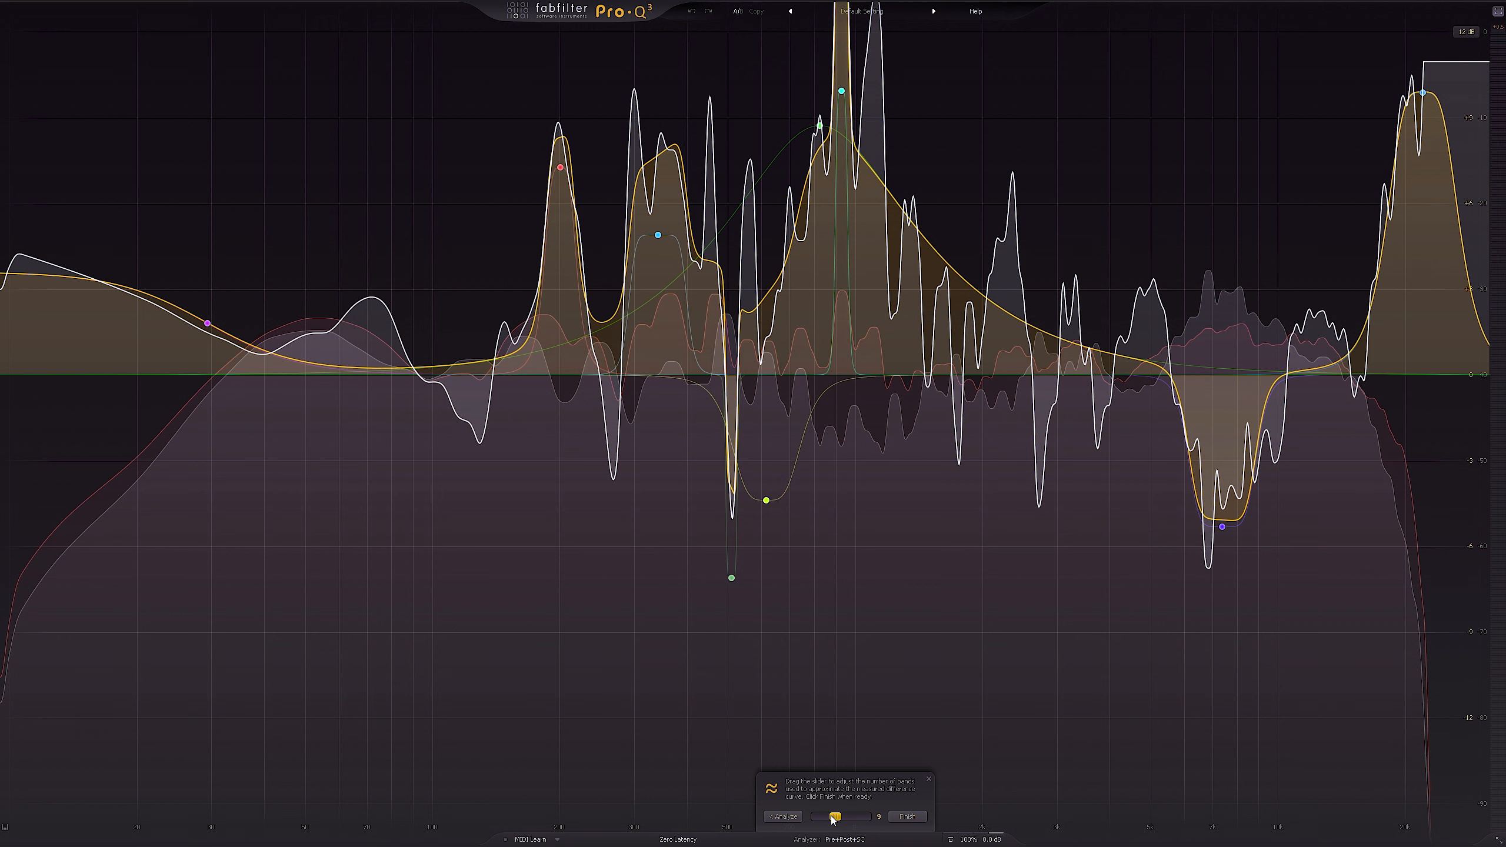
pyautogui.moveTo(833, 820)
pyautogui.mouseDown()
pyautogui.moveTo(873, 821)
pyautogui.moveTo(818, 827)
pyautogui.moveTo(844, 829)
pyautogui.mouseUp()
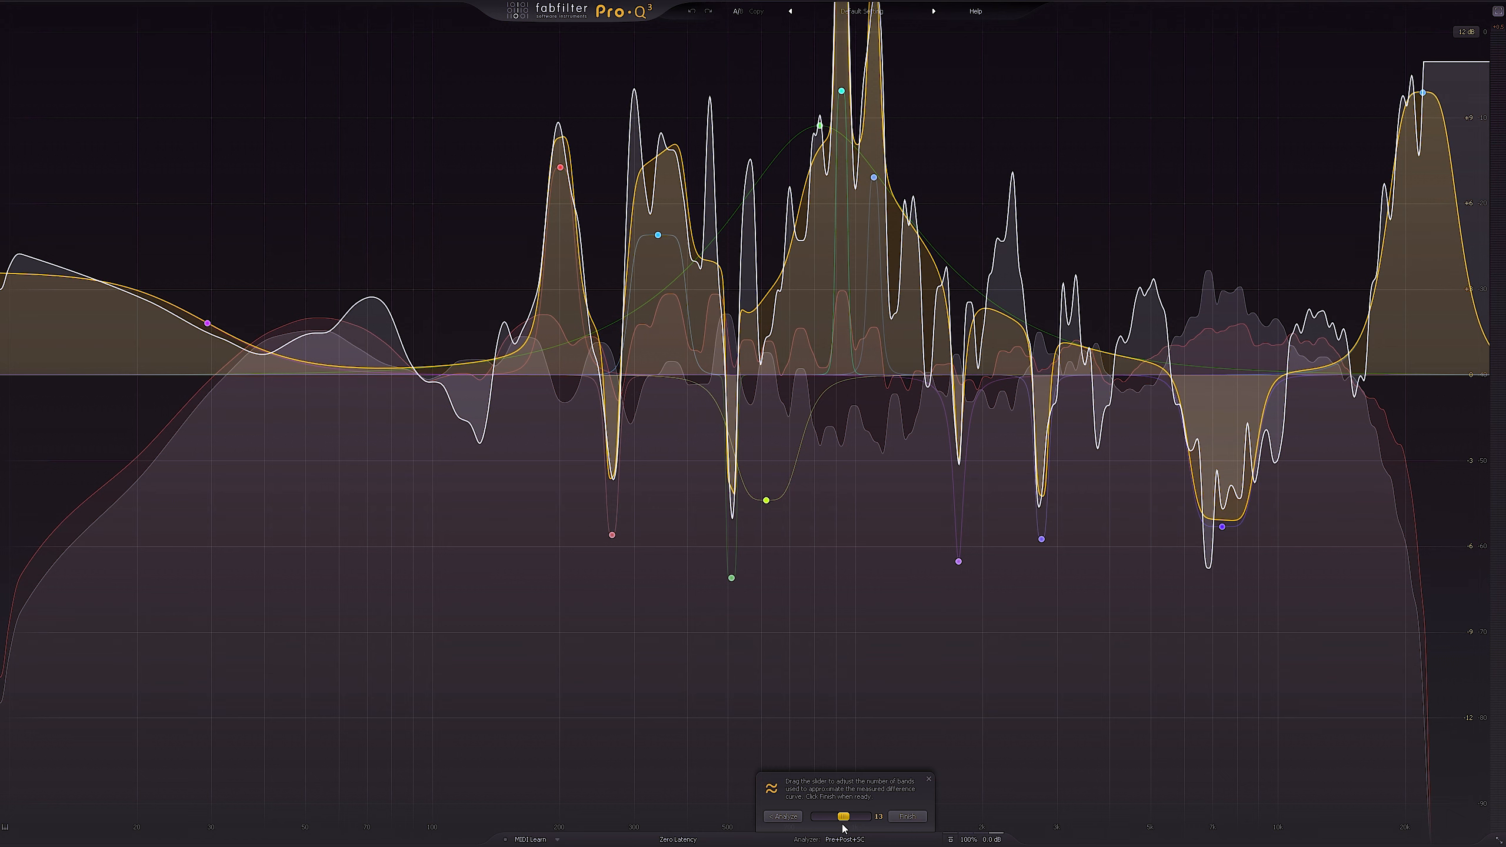
pyautogui.click(907, 817)
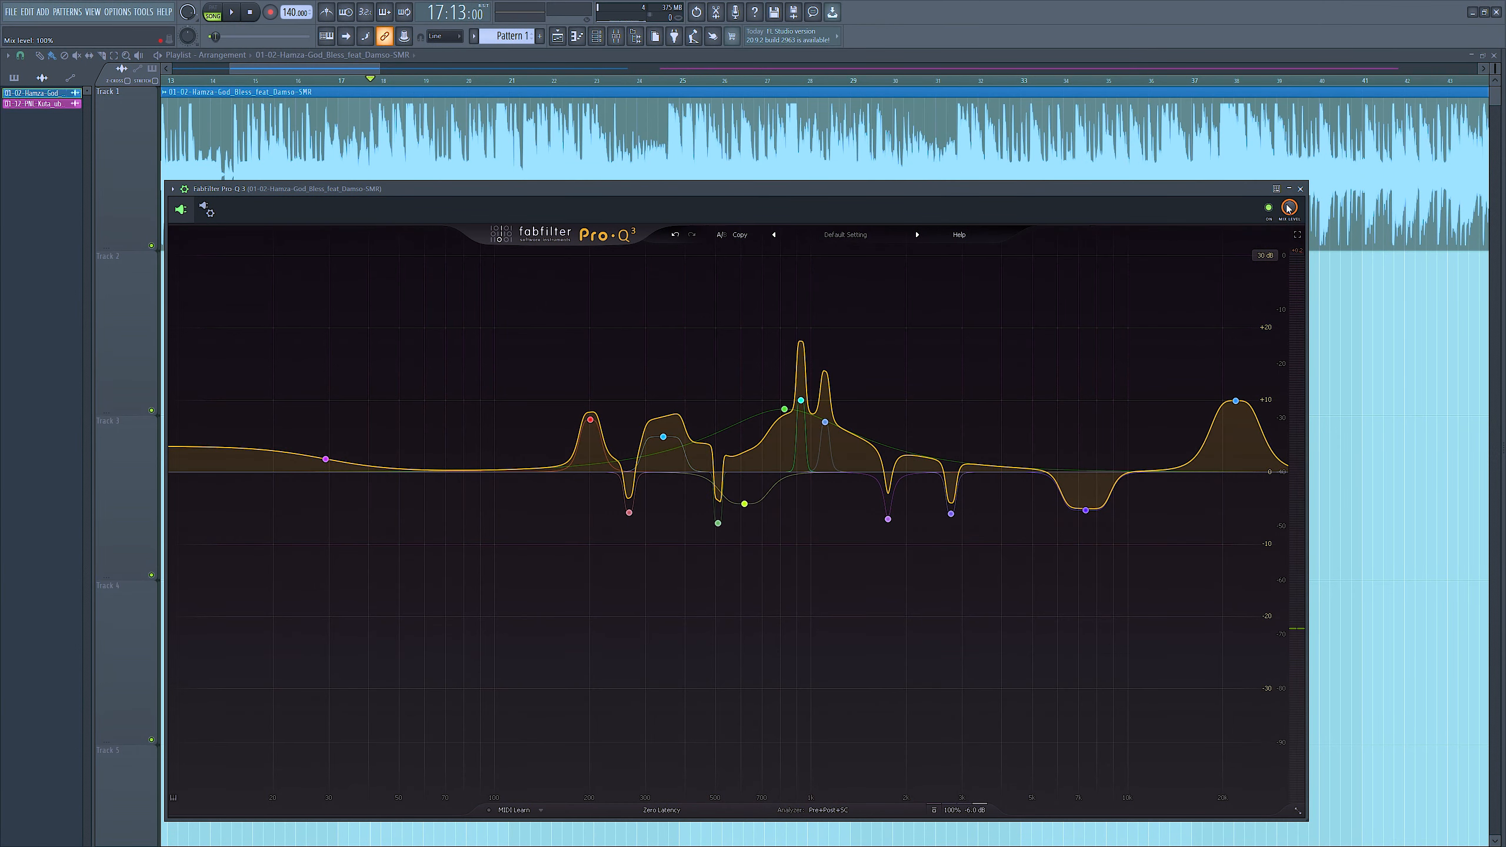
pyautogui.moveTo(1289, 207); pyautogui.dragTo(1289, 225)
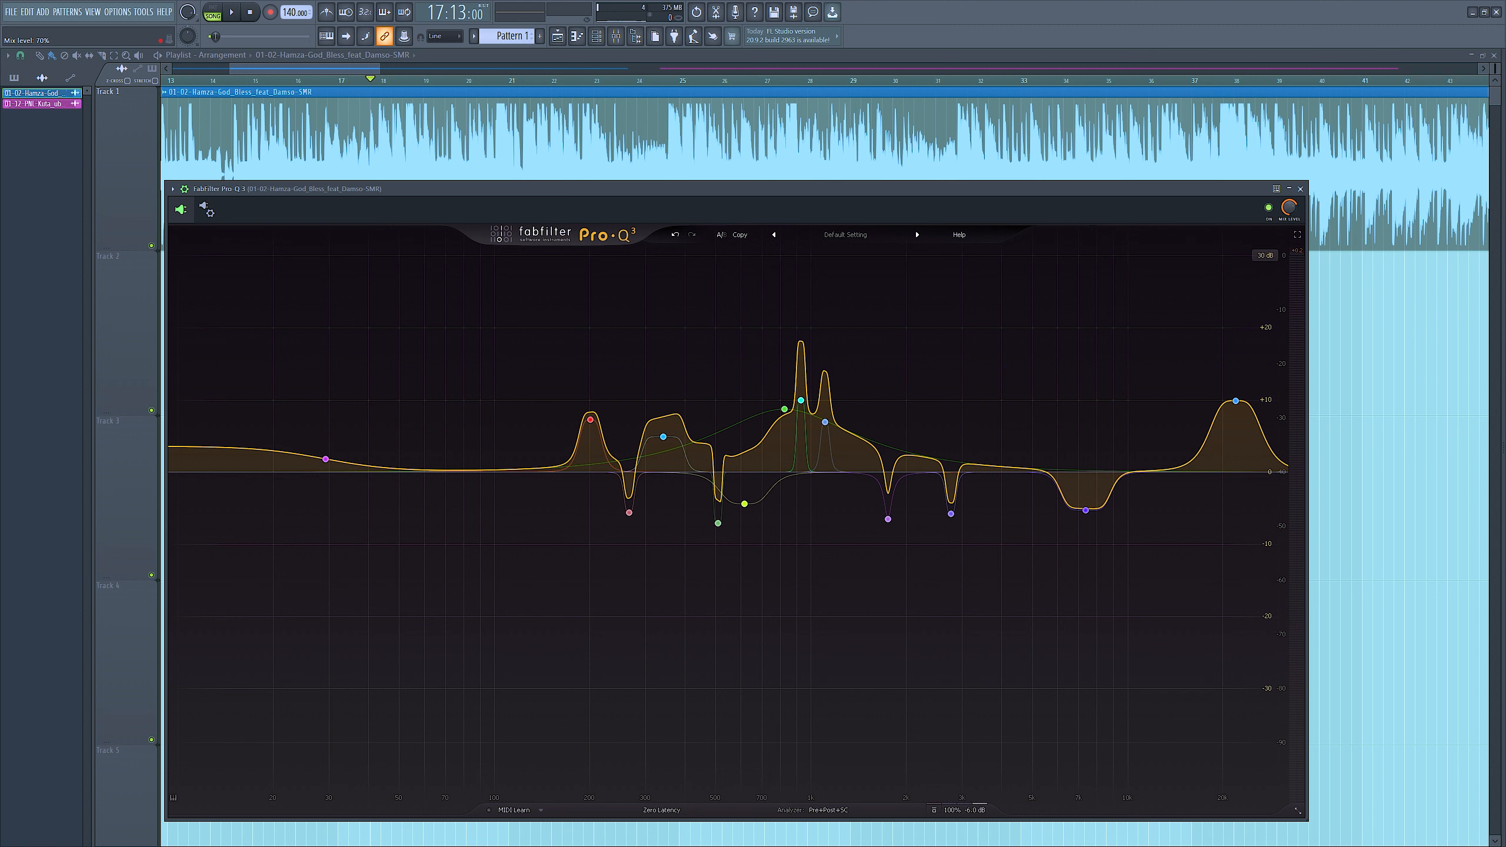